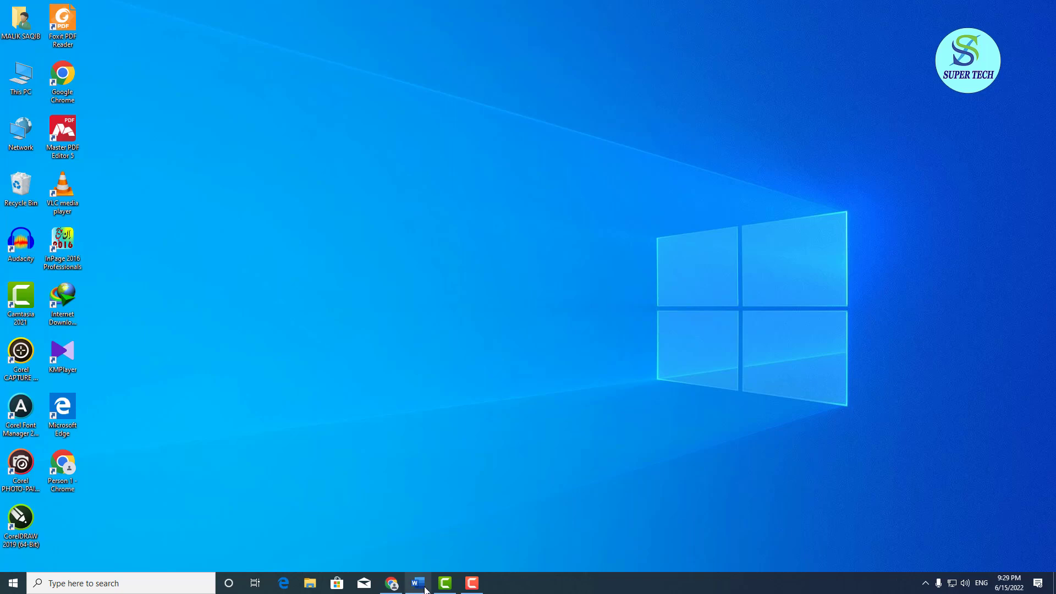
Step: Switch to the open Microsoft Word document
left_click(418, 582)
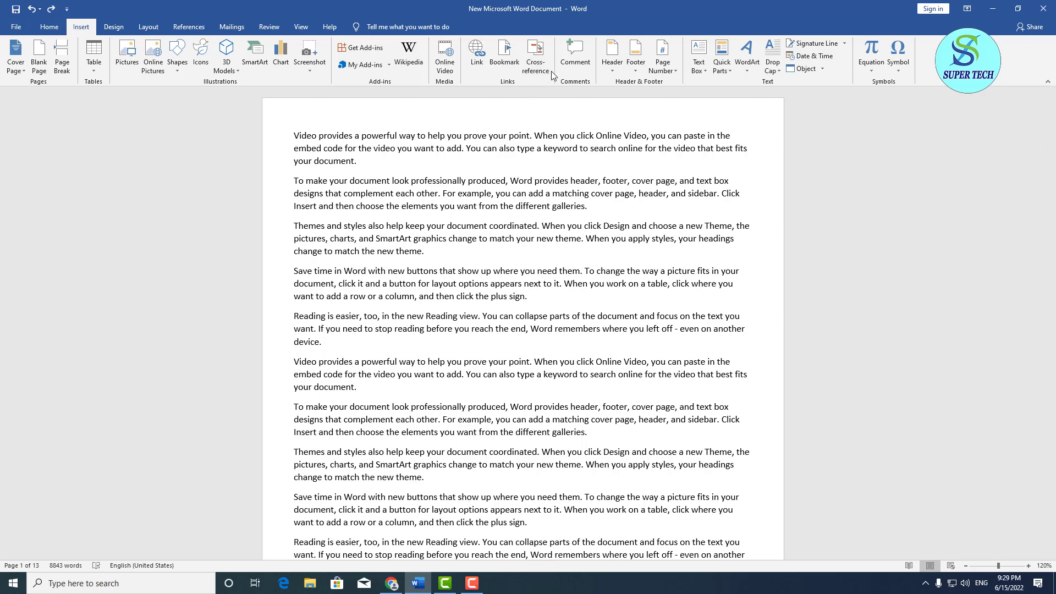
Step: Split the first word "Video" onto its own line at the document's start and apply the Heading 1 style to it
left_click_drag(295, 135, 318, 135)
left_click(319, 135)
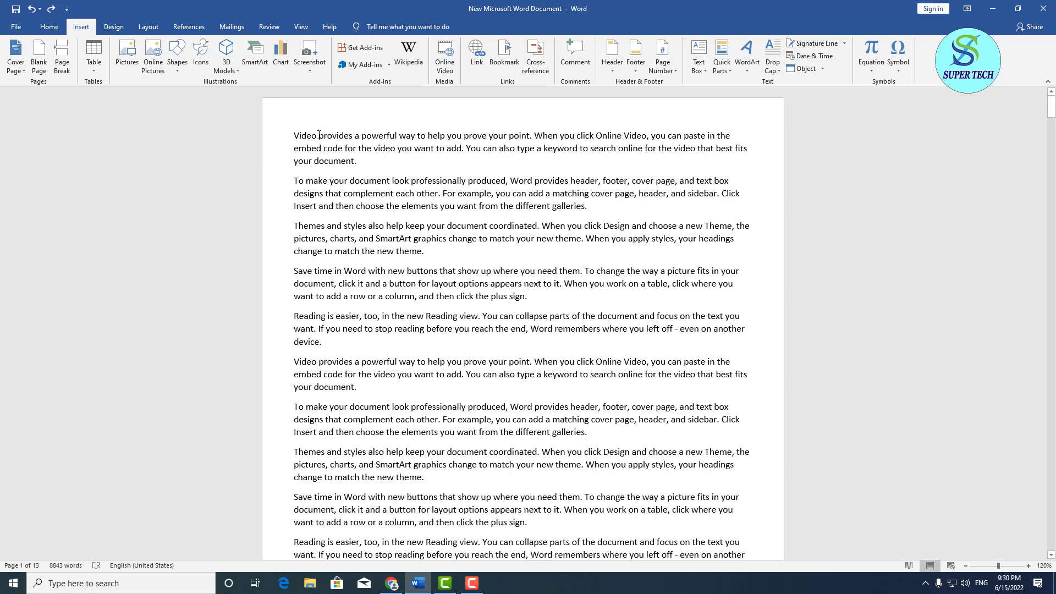
key("Return")
double_click(315, 135)
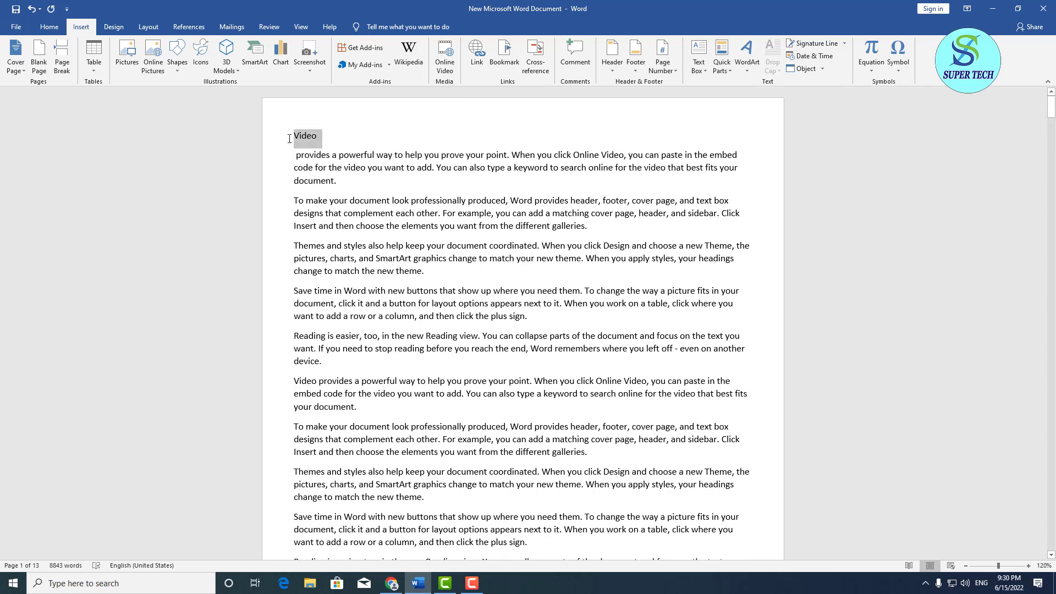
left_click(49, 26)
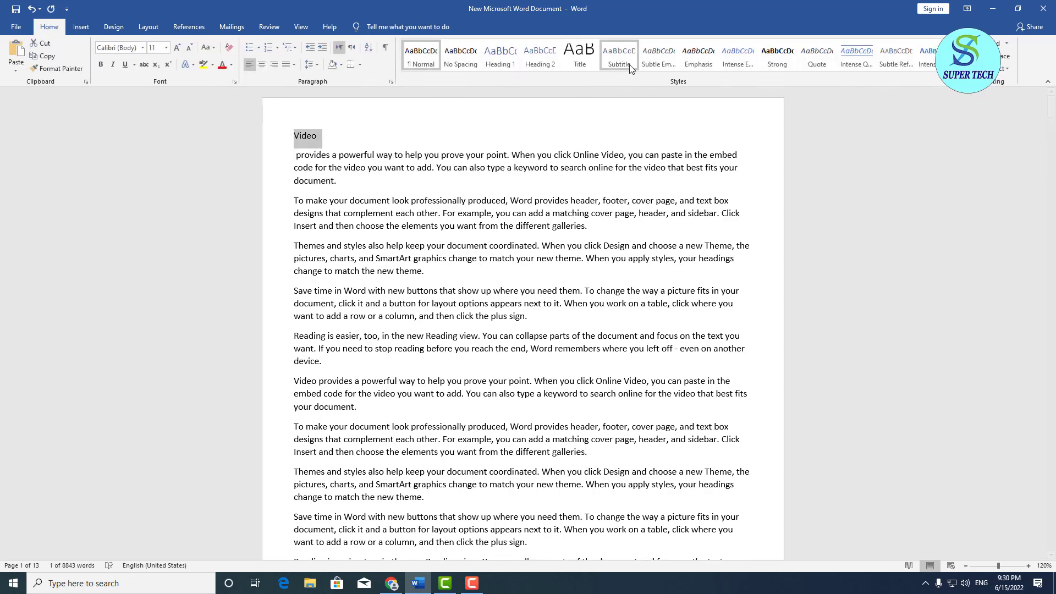
left_click(500, 61)
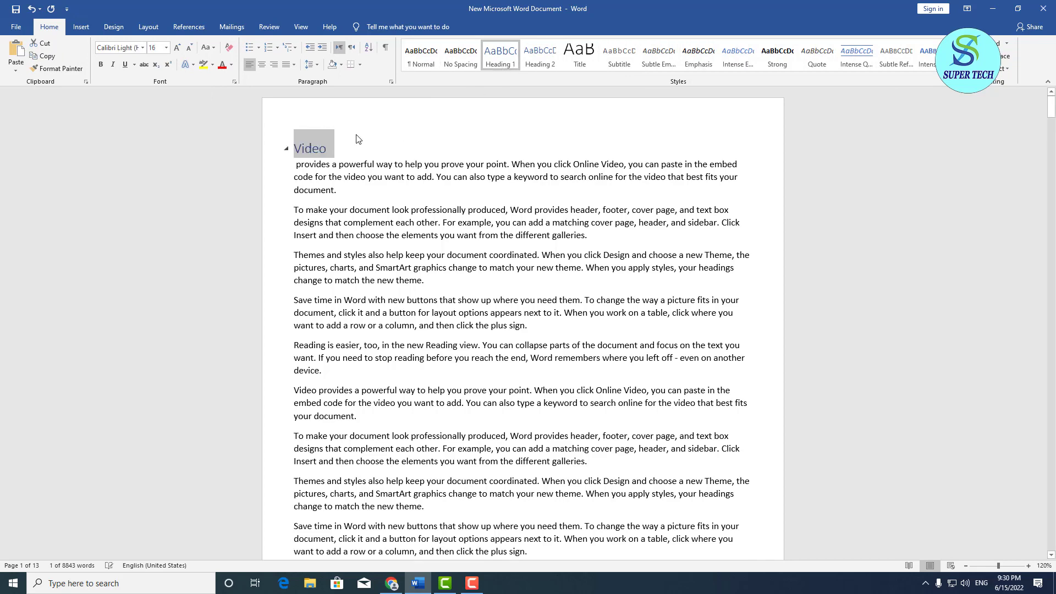
Step: Add a comment reading "Comments" to the "Video" heading
left_click(331, 153)
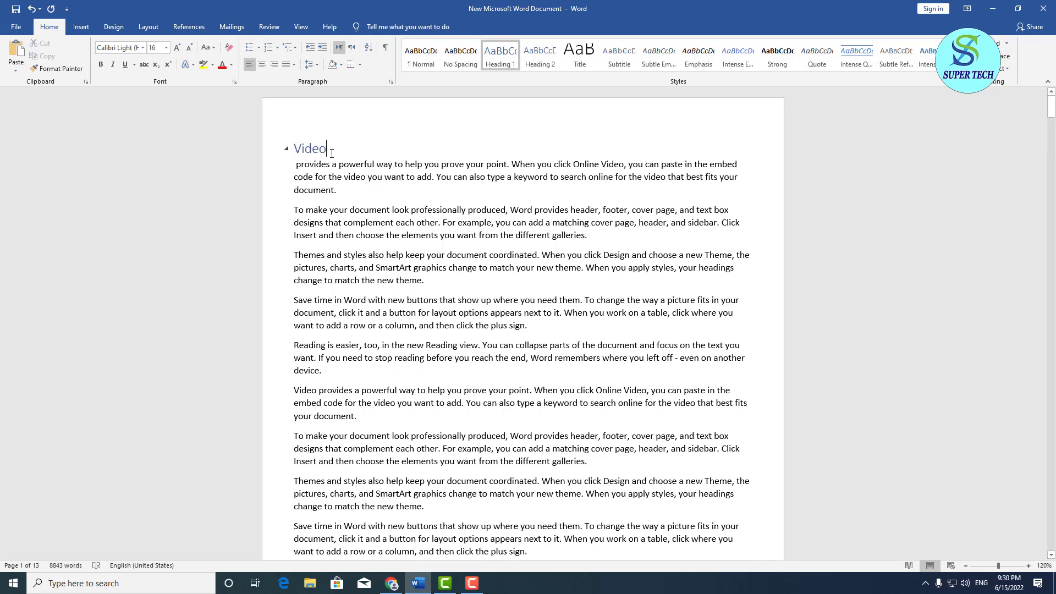
left_click(81, 27)
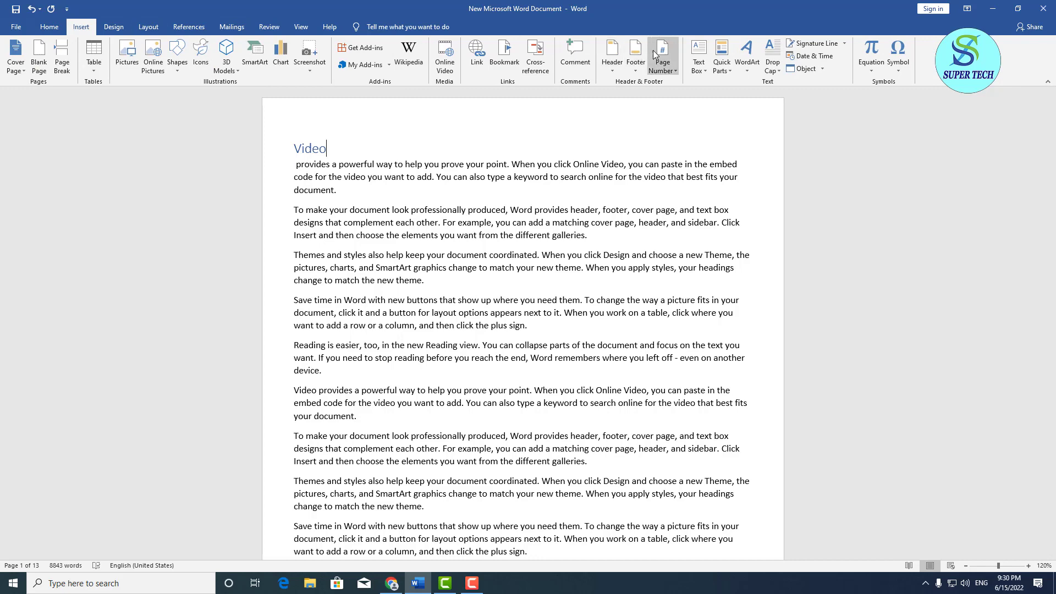
left_click(581, 53)
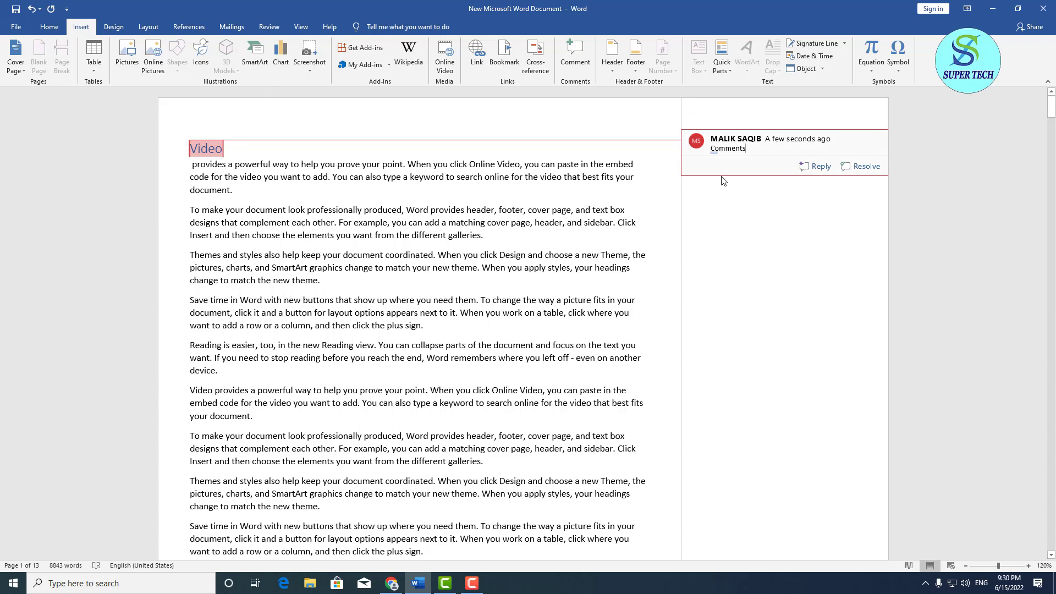
left_click(762, 164)
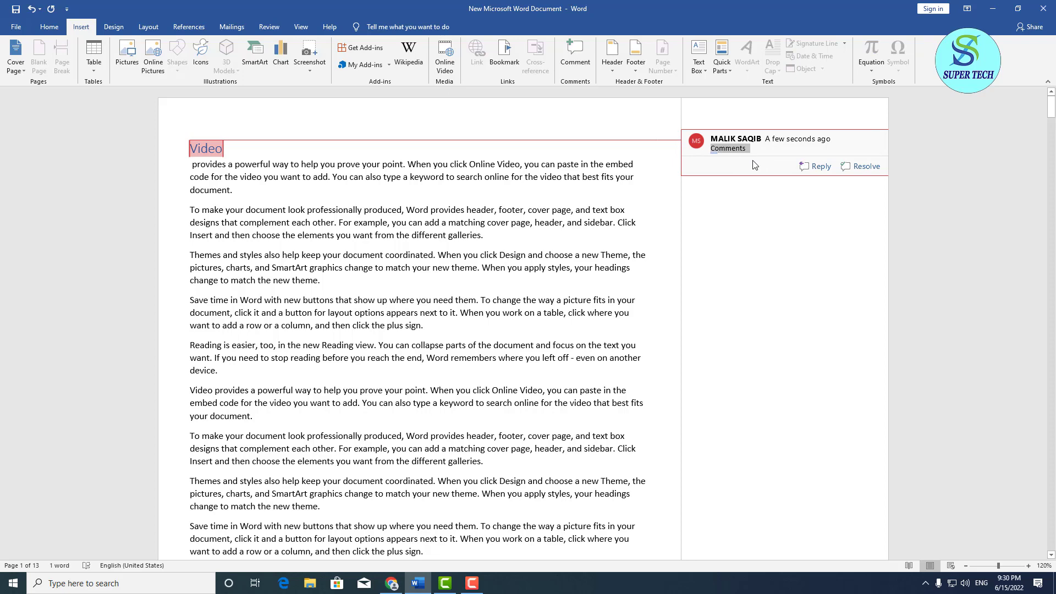
Step: Delete the comment attached to the "Video" heading
left_click(302, 28)
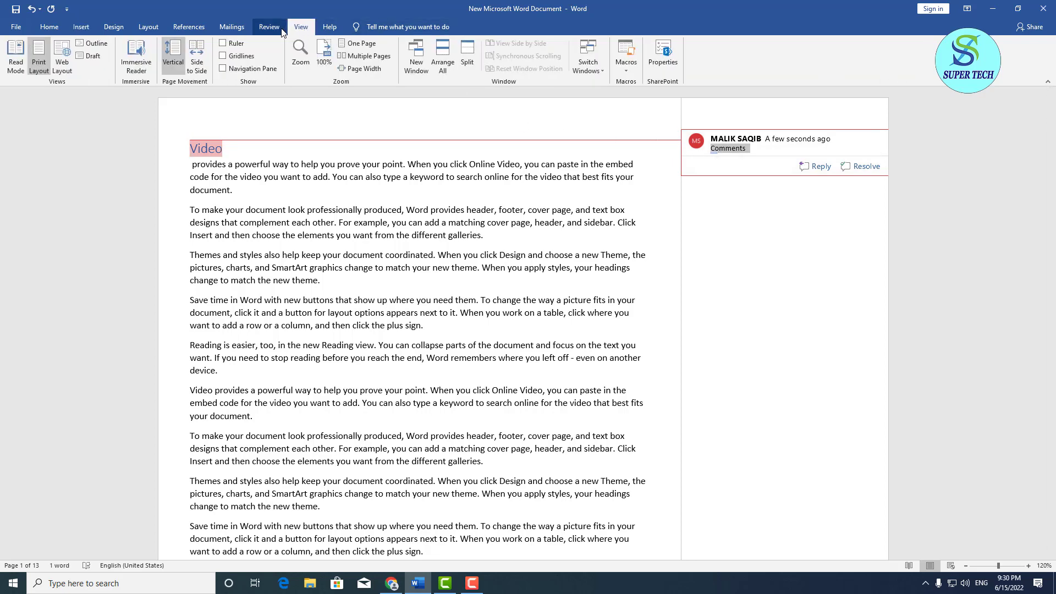
left_click(282, 32)
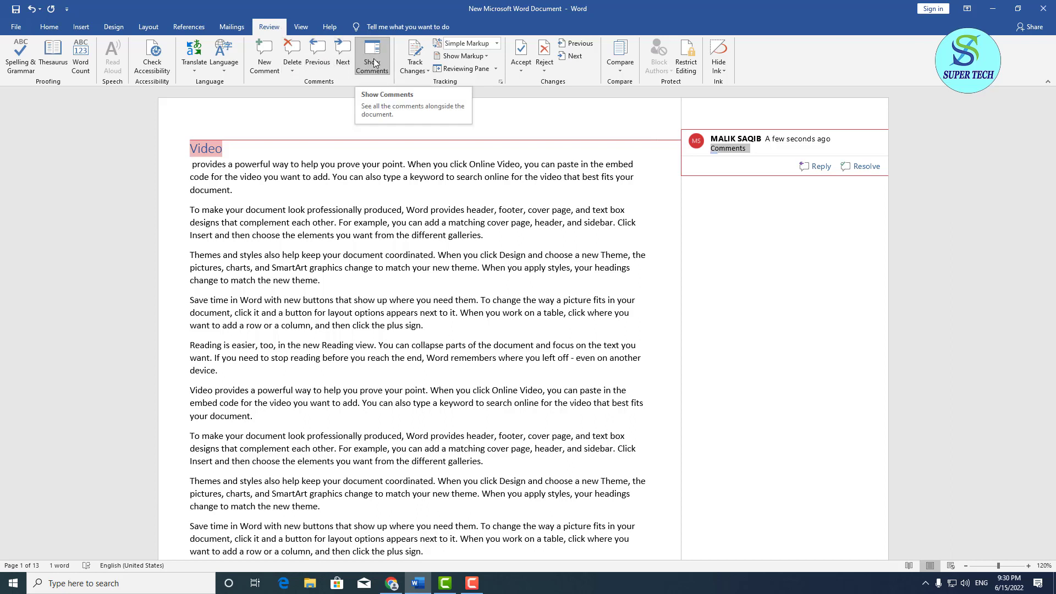
left_click(292, 70)
left_click(306, 82)
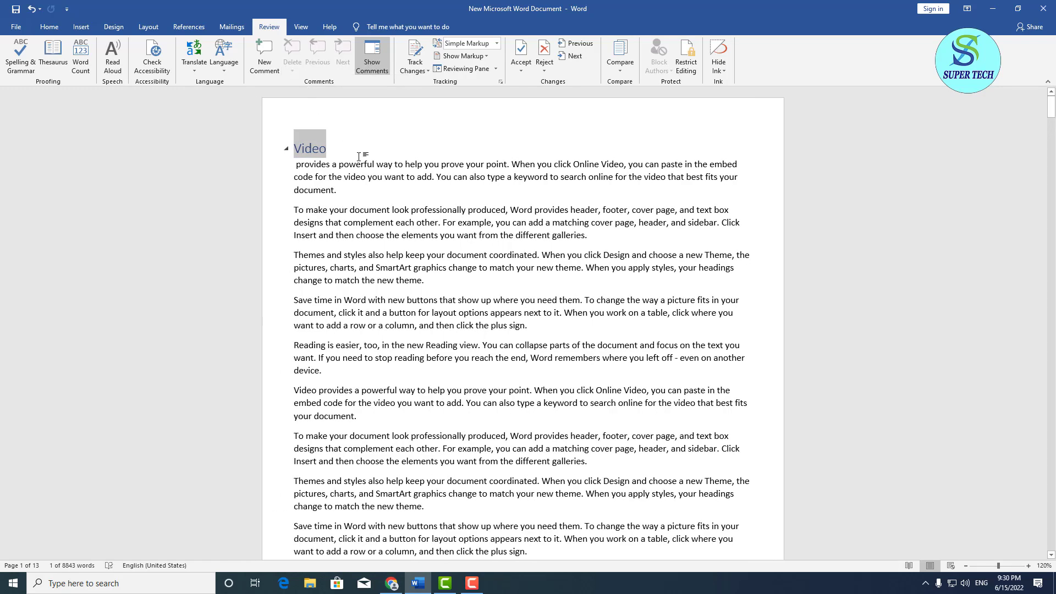
Step: Undo the comment, heading style and line break changes made to the word "Video"
left_click(80, 28)
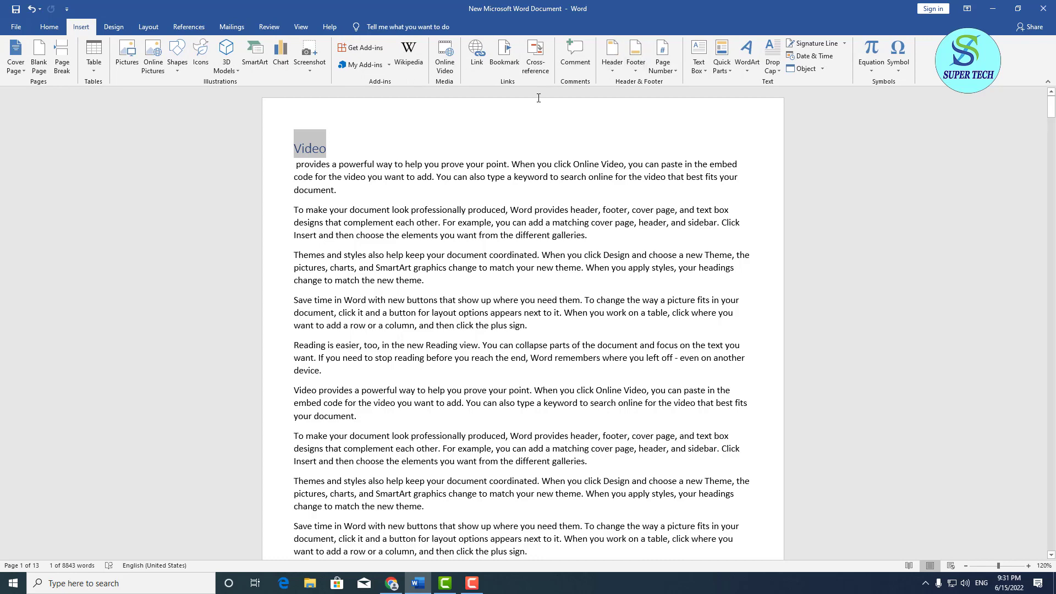
key("ctrl+z")
key("ctrl+z")
key("ctrl+z")
key("ctrl+z")
key("ctrl+z")
key("ctrl+z")
key("ctrl+z")
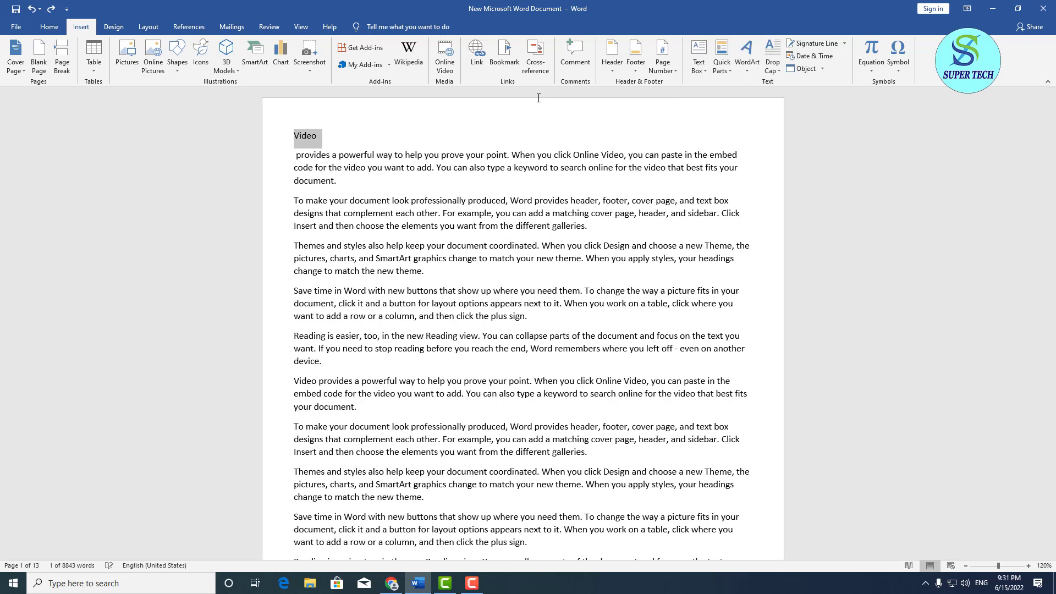
key("ctrl+z")
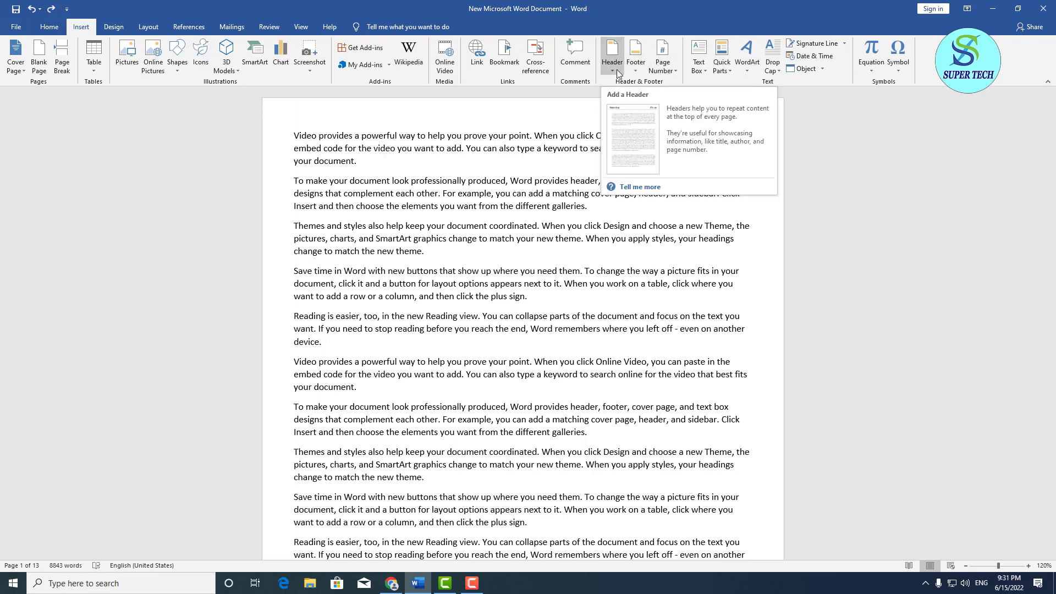
Step: Insert the built-in Banded header into the document and select its title area
left_click(616, 69)
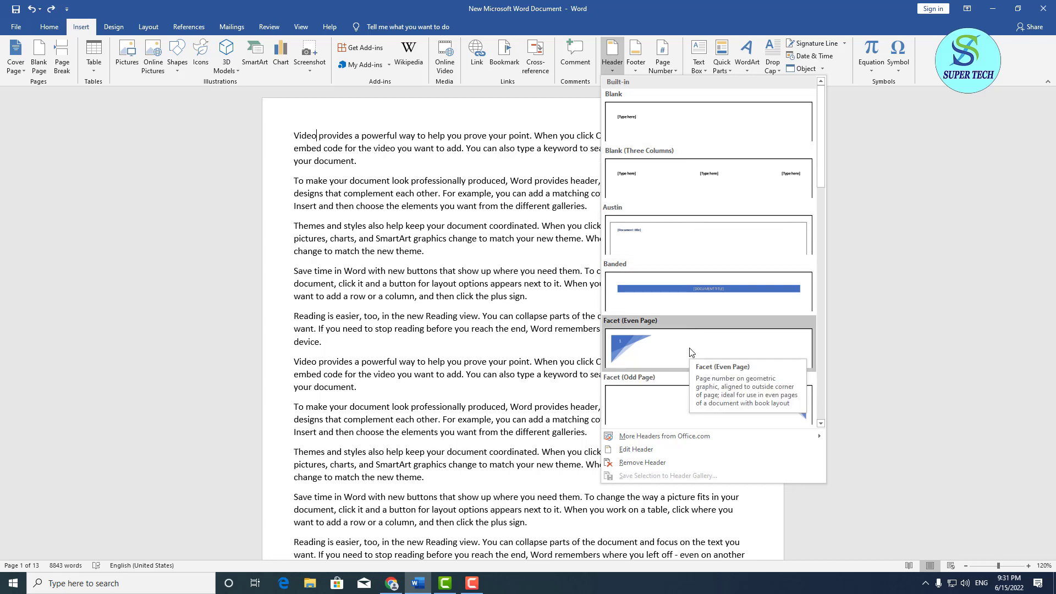
left_click(724, 299)
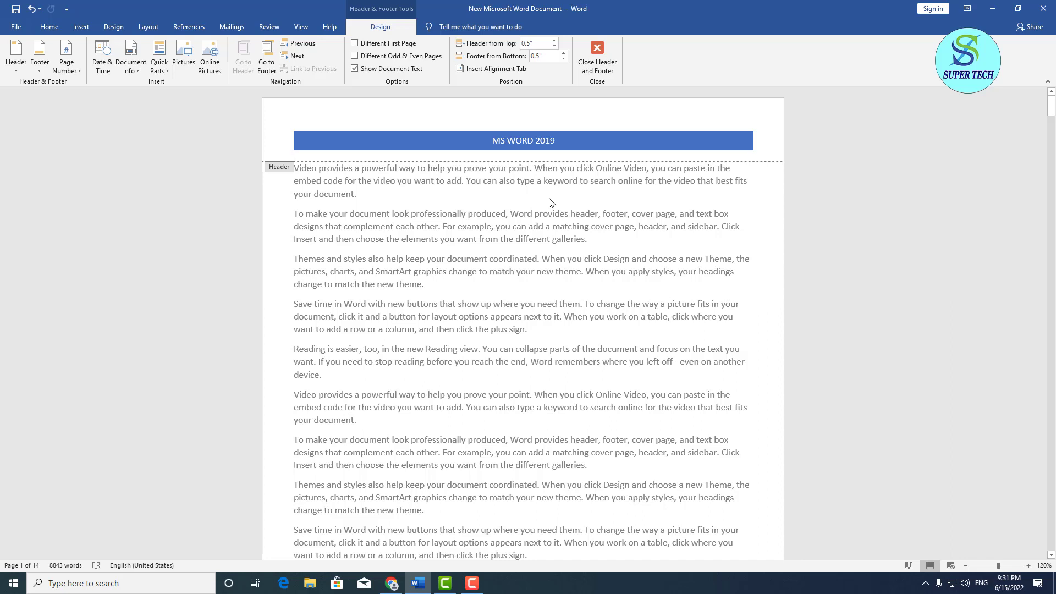
left_click(563, 142)
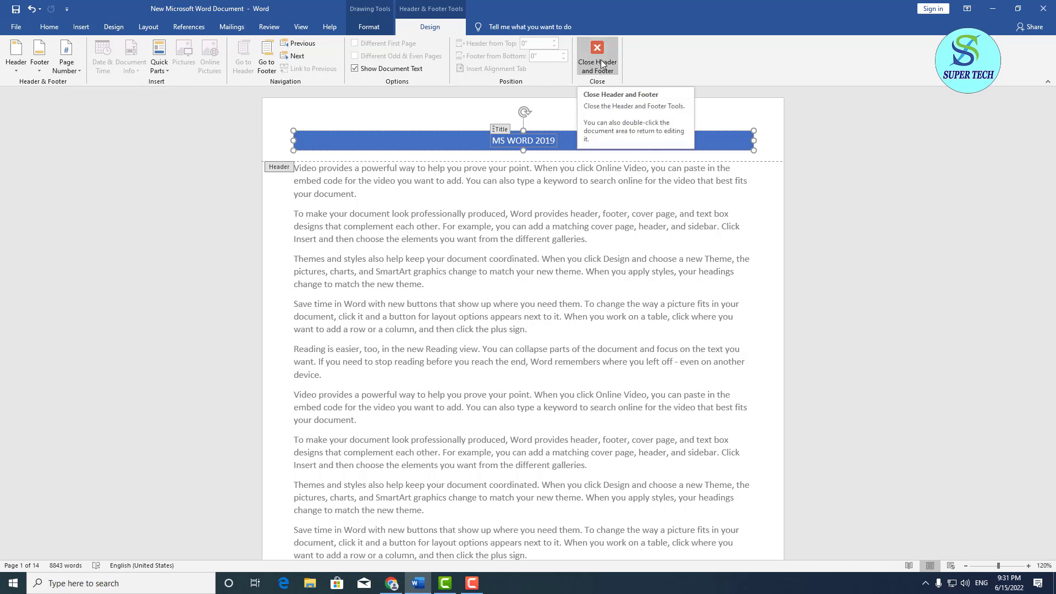
Step: Inspect the header and footer areas where the first two pages meet, and close header and footer editing
scroll(584, 173, "down", 6)
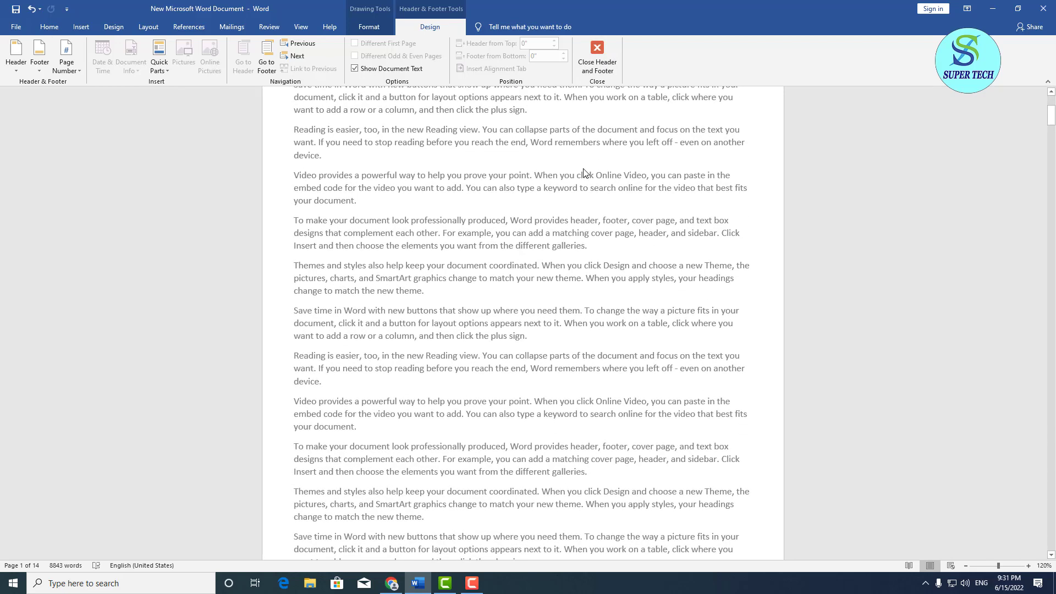
scroll(584, 173, "up", 2)
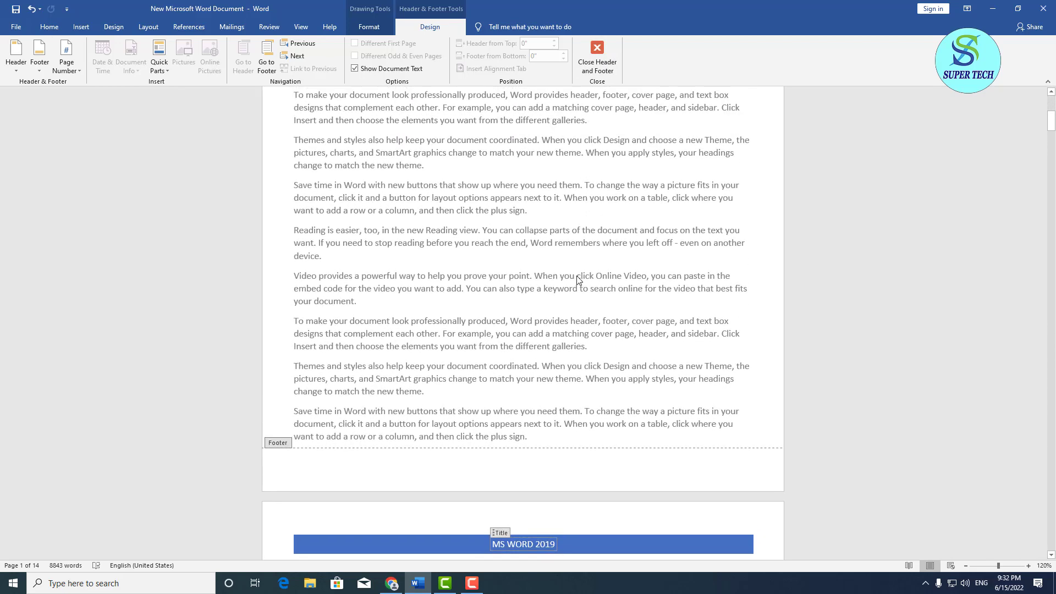
scroll(577, 280, "up", 5)
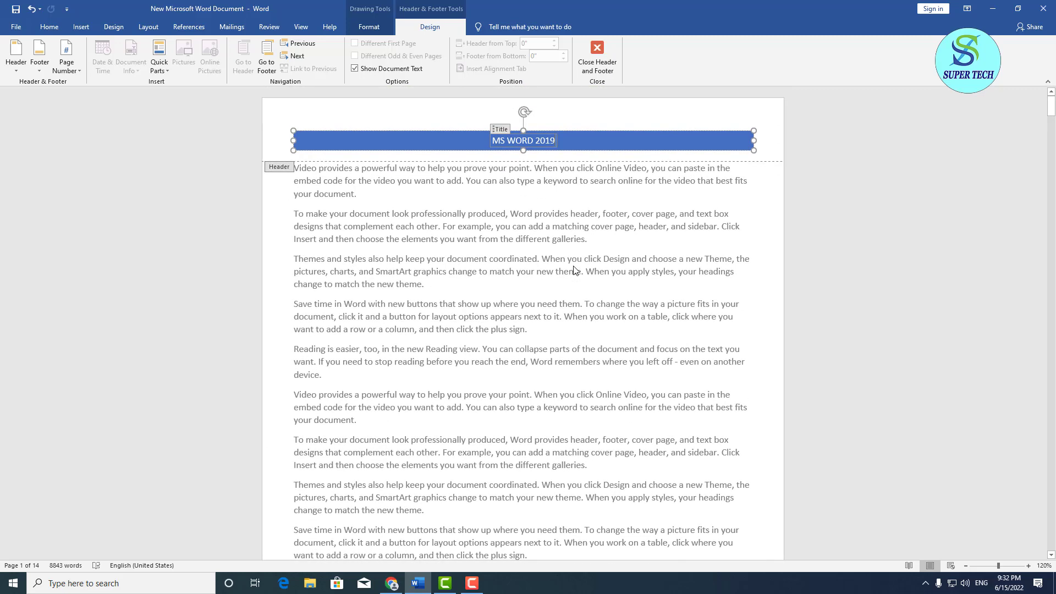
left_click(265, 68)
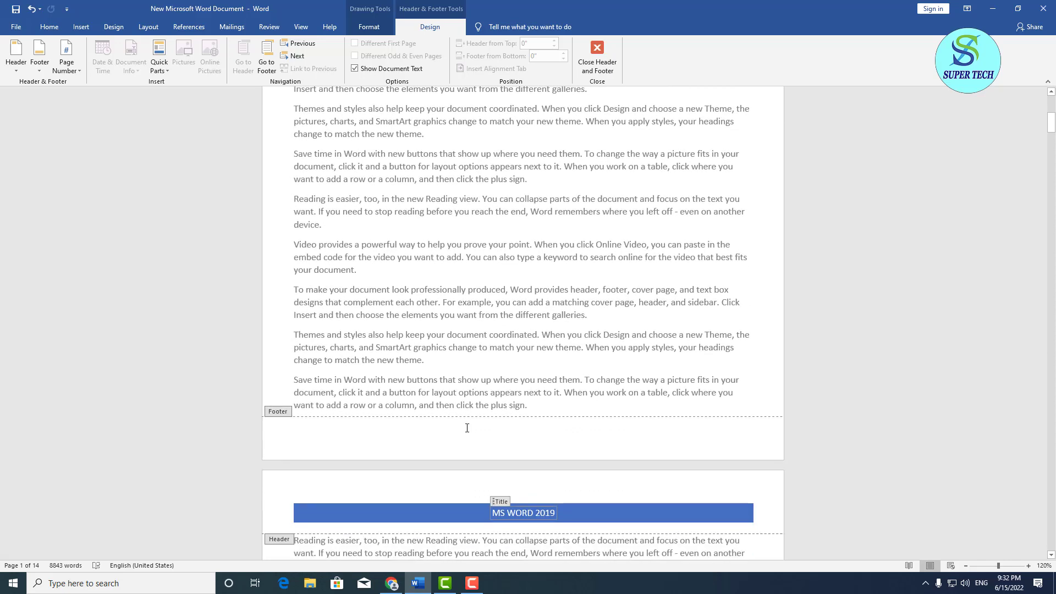
scroll(467, 407, "up", 10)
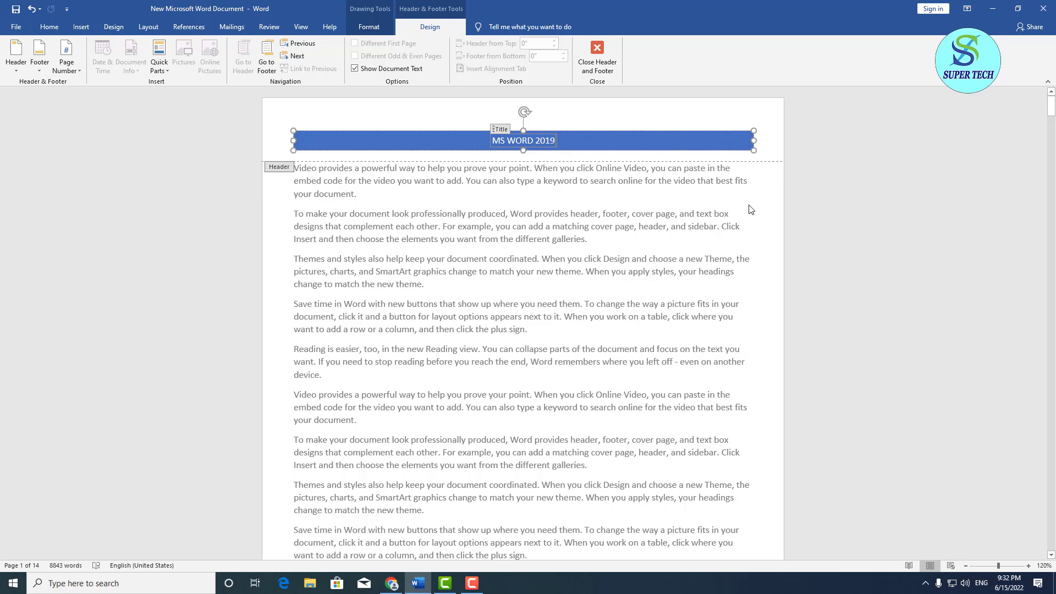
left_click(614, 70)
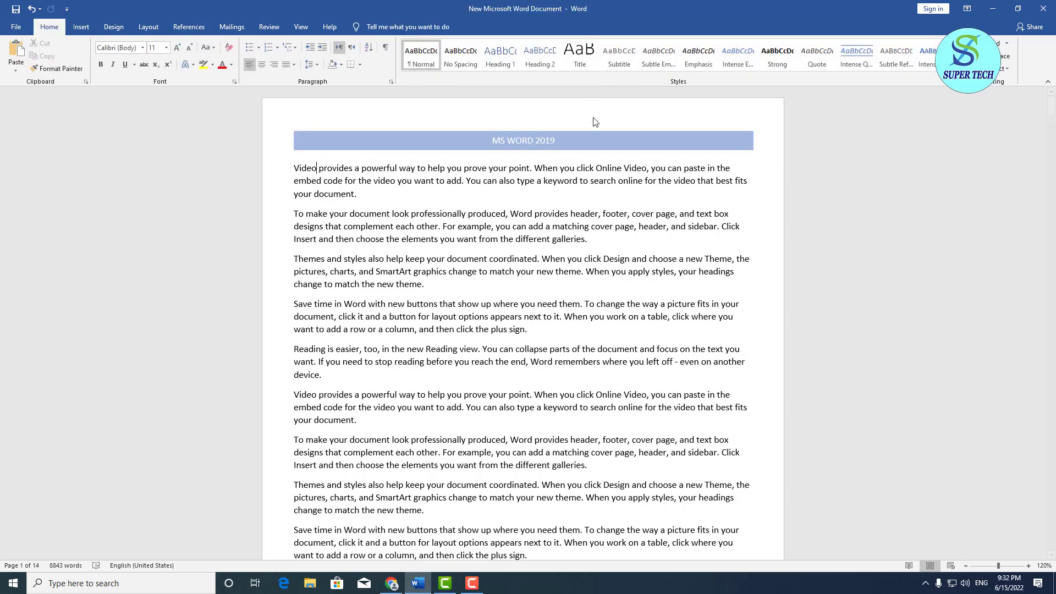
Step: Examine how the header repeats across the document's pages in Print Layout, reducing the zoom to 60%
scroll(550, 176, "down", 15)
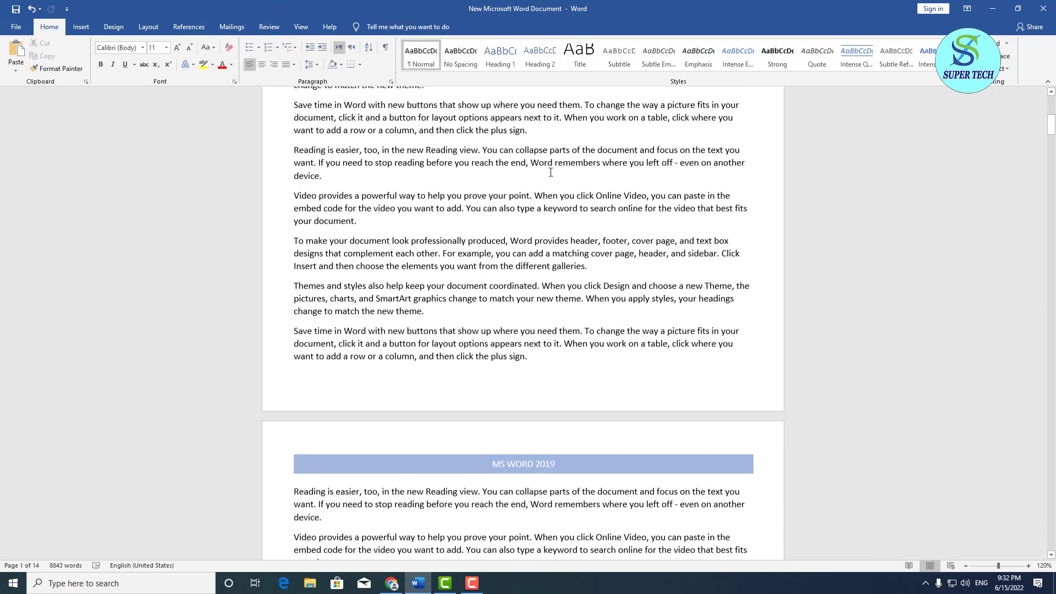
scroll(563, 215, "down", 10)
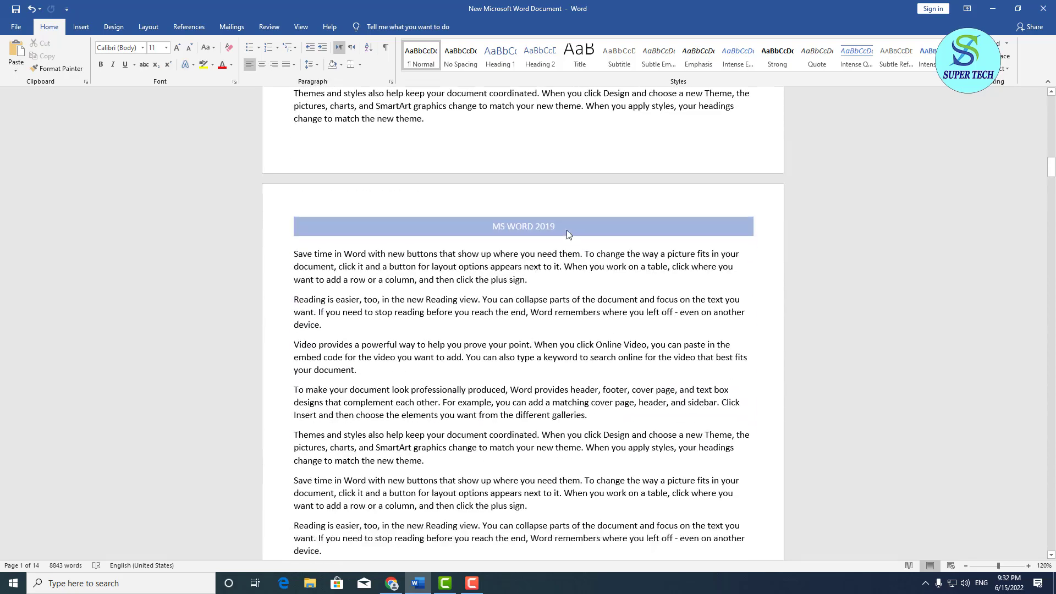
left_click(965, 566)
left_click(965, 566)
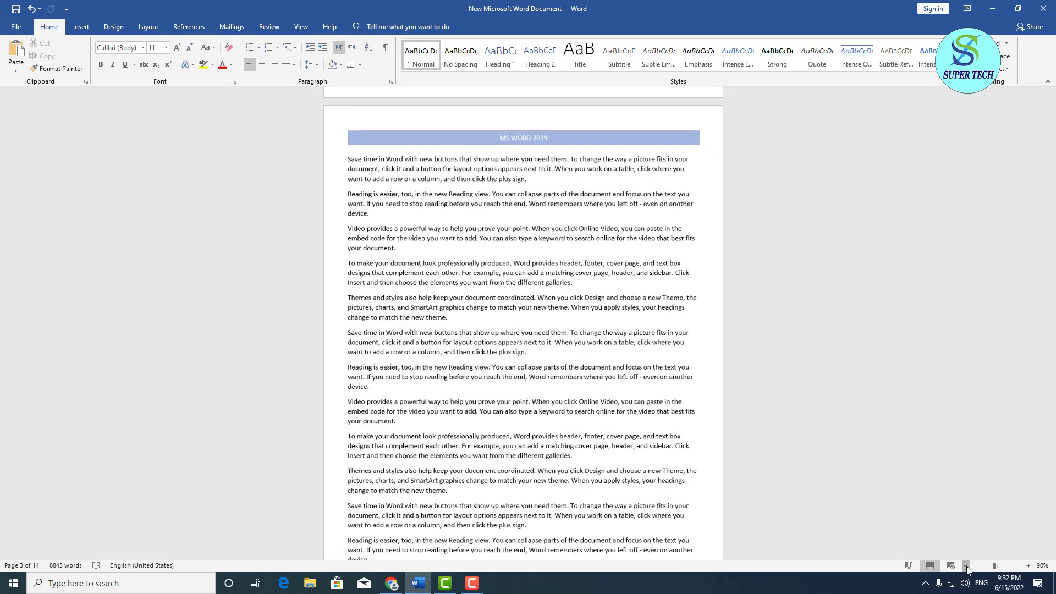
left_click(966, 565)
left_click(965, 566)
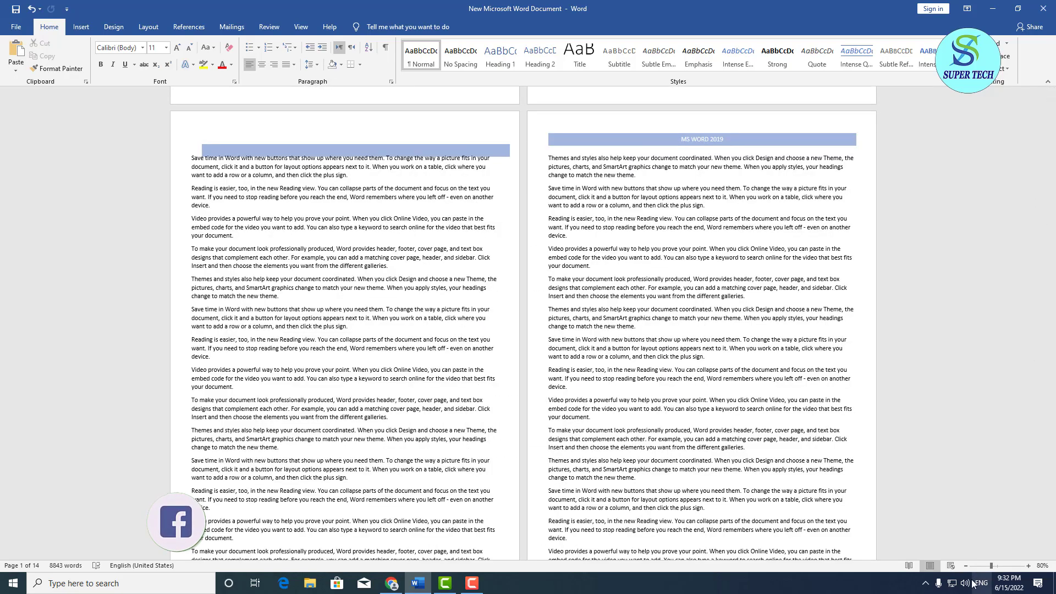
left_click(951, 565)
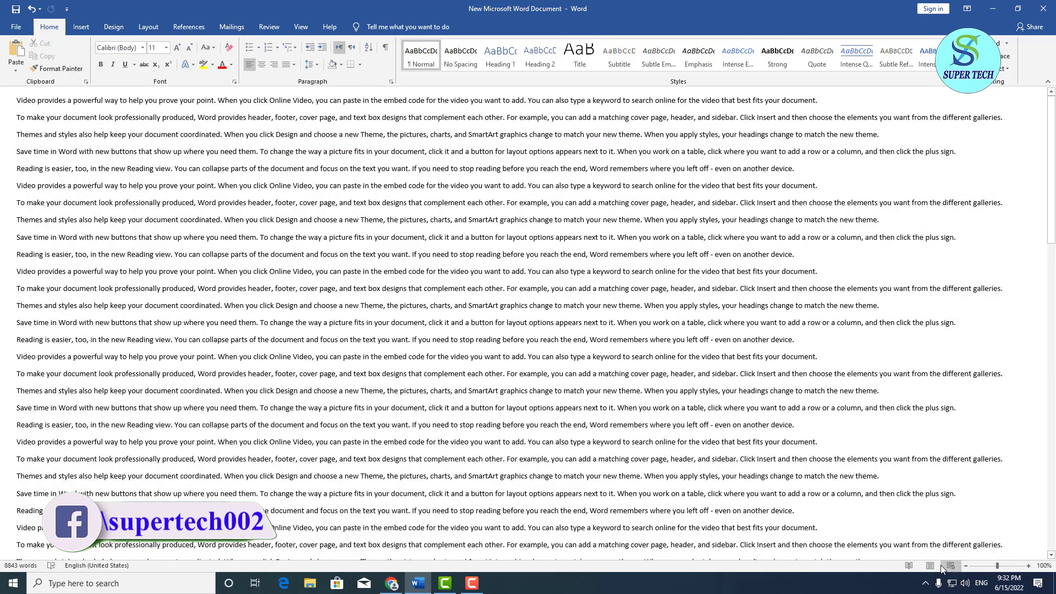
left_click(932, 565)
left_click(964, 567)
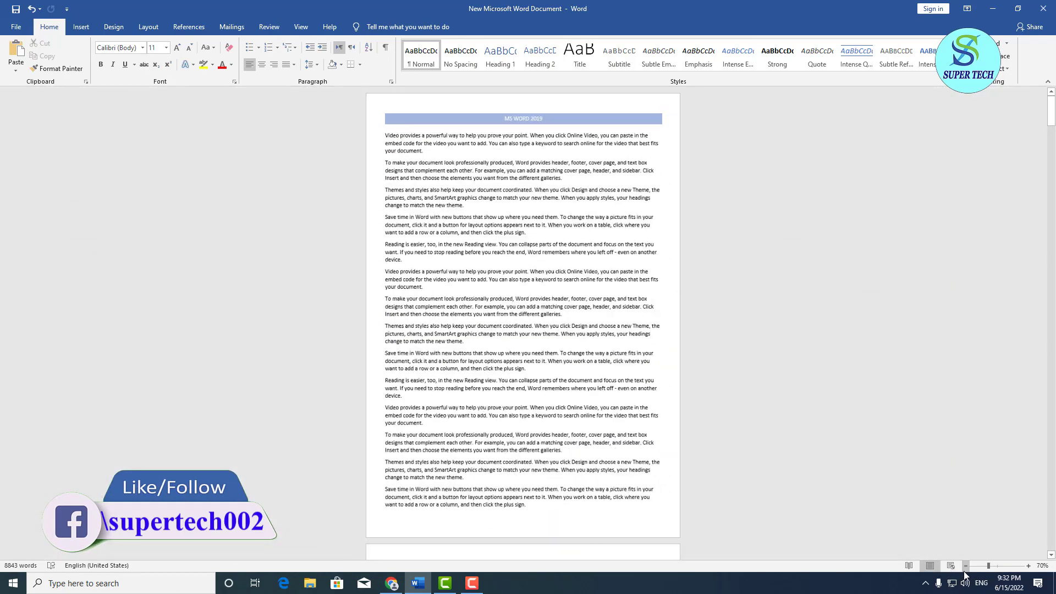
left_click(965, 566)
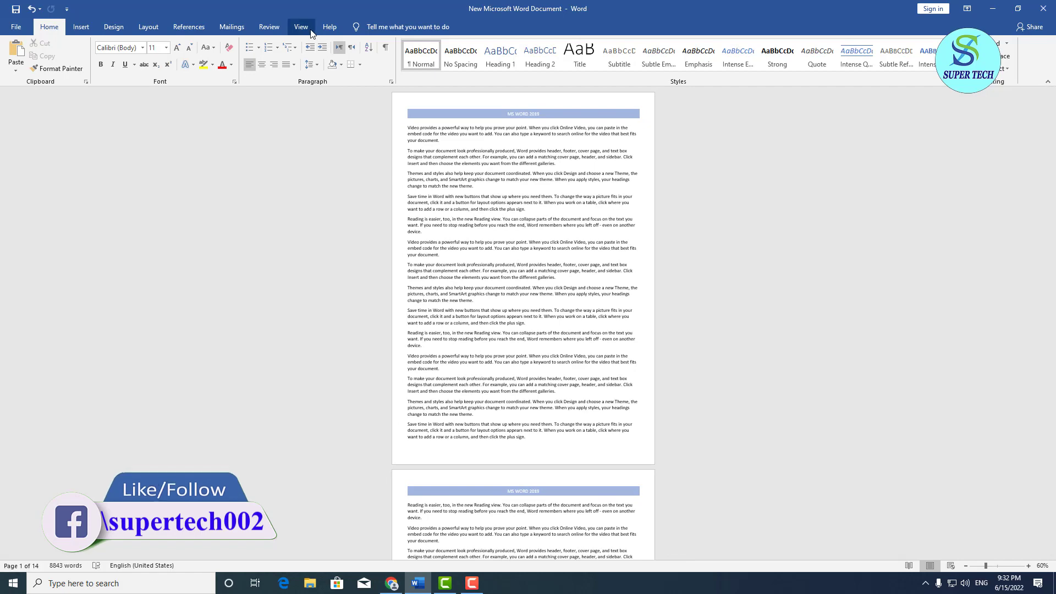
left_click(304, 27)
left_click(268, 27)
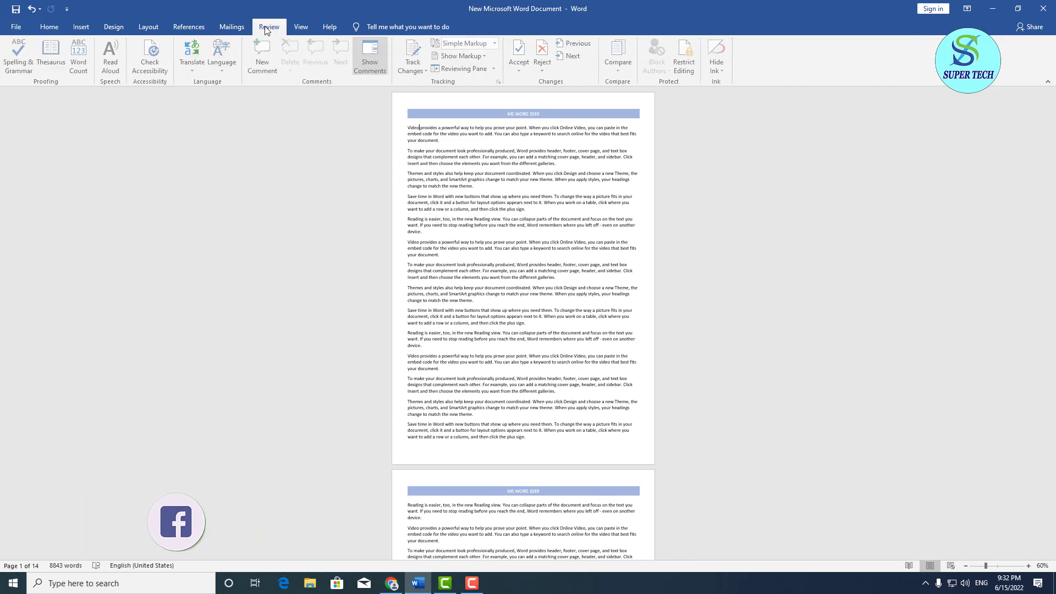
left_click(237, 30)
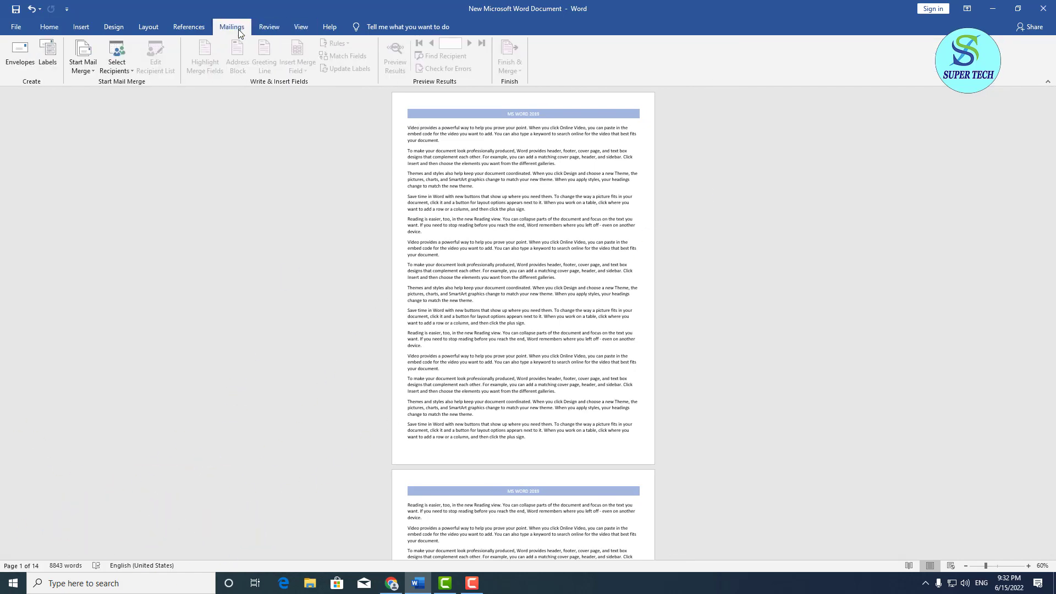
left_click(202, 28)
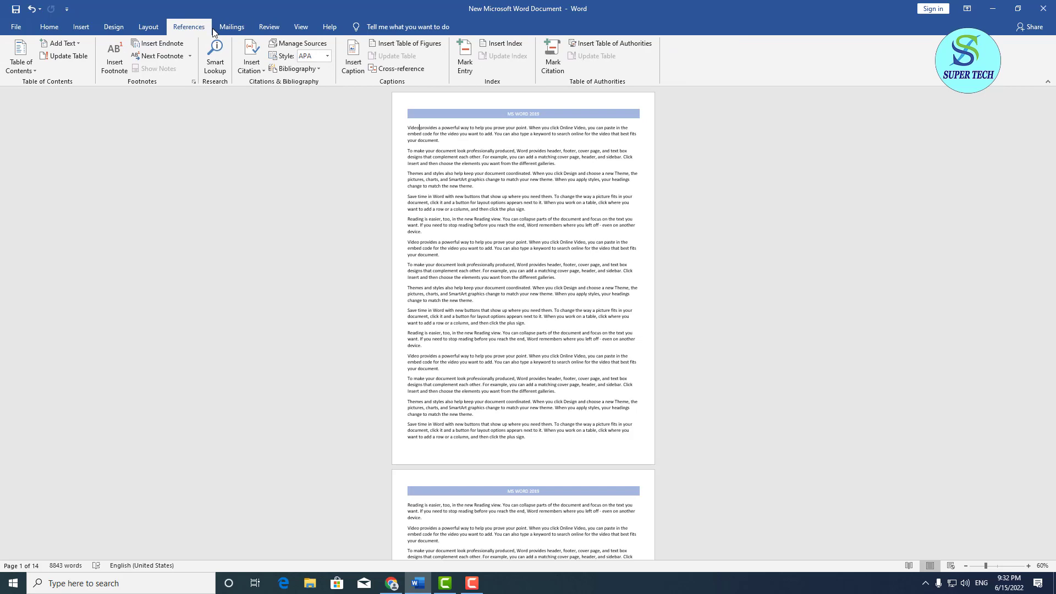
left_click(300, 27)
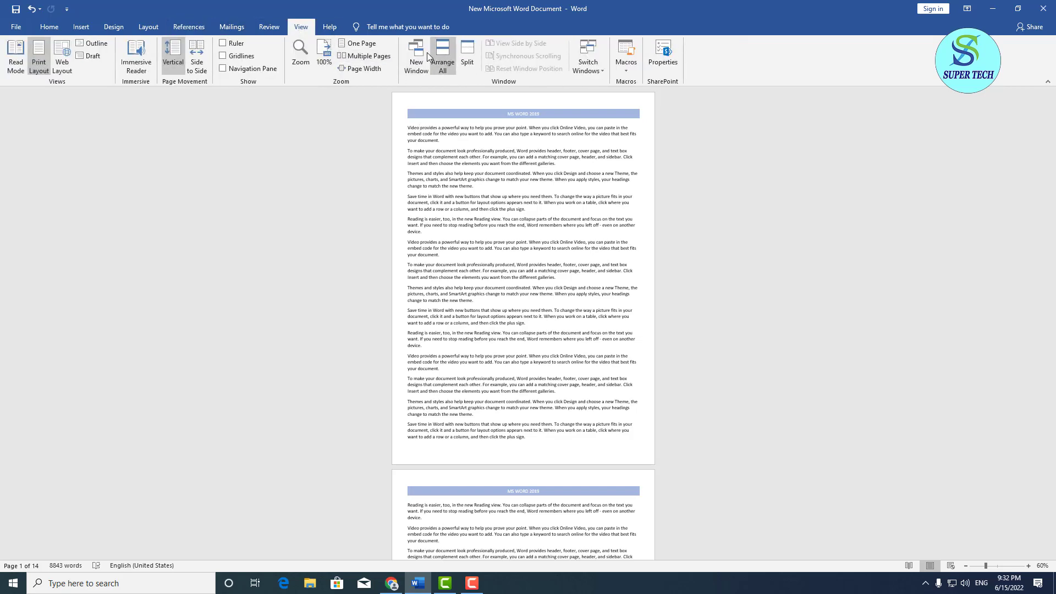
Step: Display multiple pages side by side to compare their headers, and enlarge the document view to 160%
left_click(364, 56)
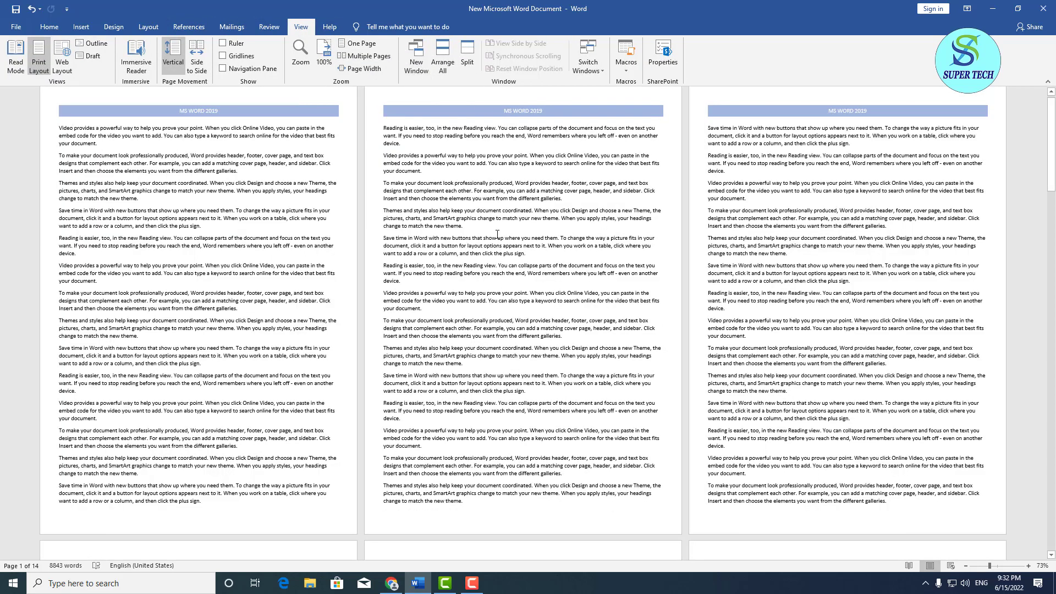
scroll(524, 176, "up", 1)
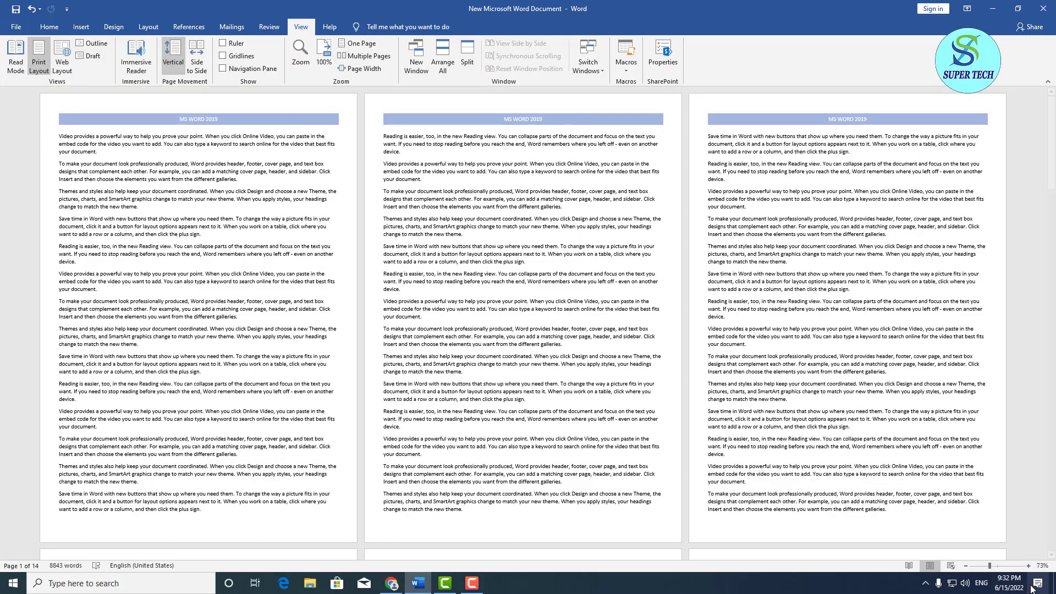
left_click(1028, 566)
left_click(1028, 566)
left_click(1028, 566)
left_click(1028, 566)
left_click(1029, 565)
left_click(1029, 566)
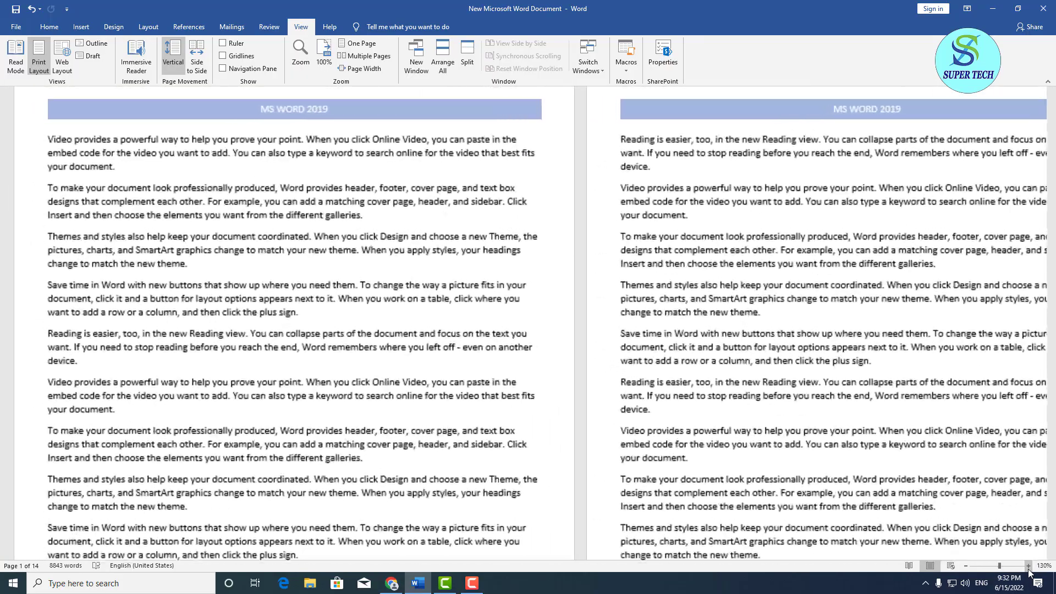
left_click(1029, 565)
left_click(1028, 565)
left_click(1029, 566)
scroll(559, 174, "up", 2)
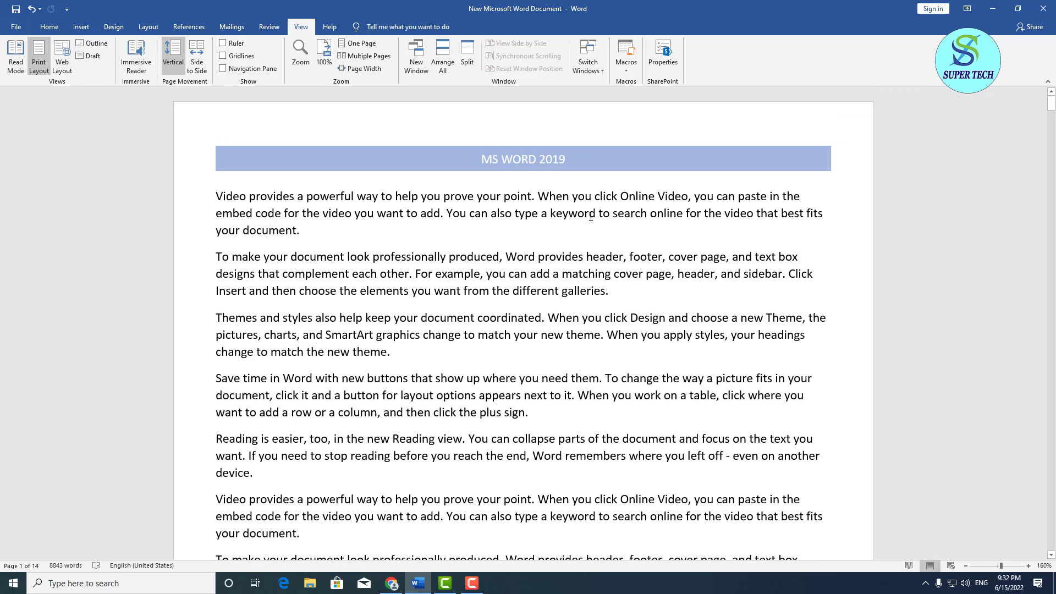
Step: Open the Banded header on the first page for editing and go to that page's footer
double_click(663, 157)
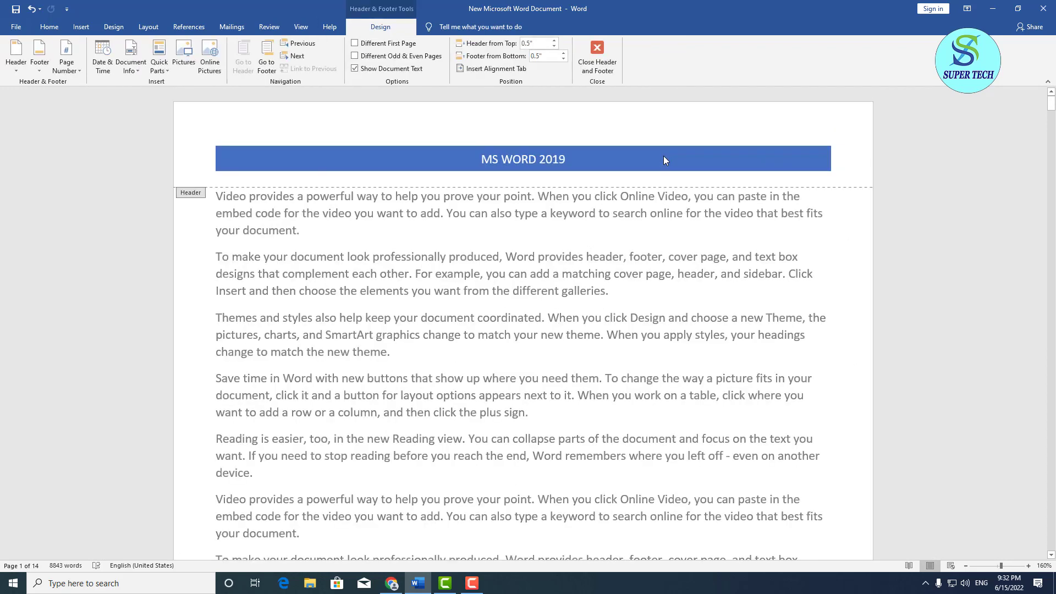
scroll(350, 283, "down", 6)
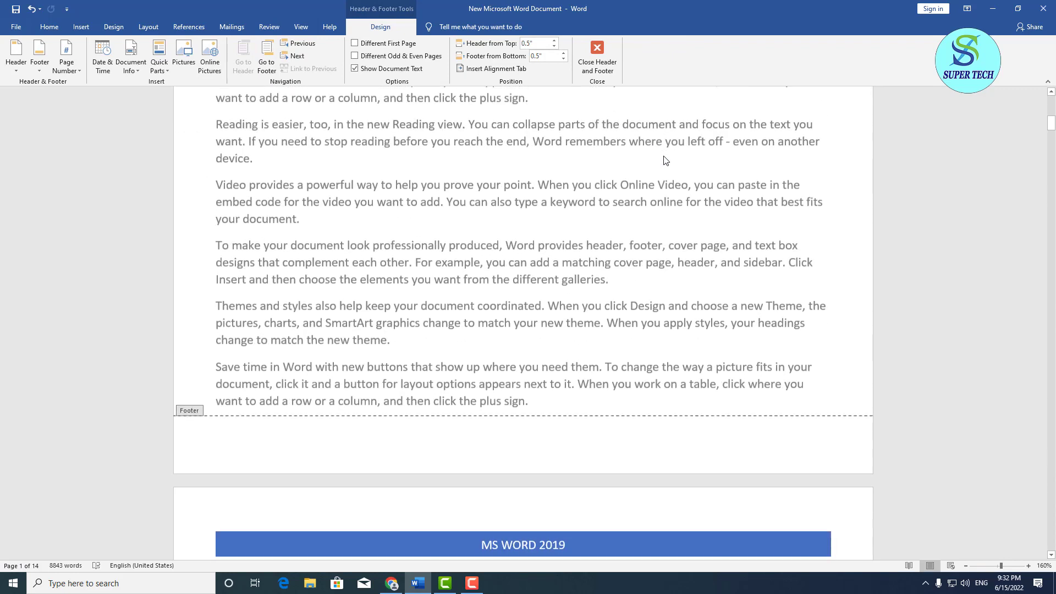
left_click(263, 69)
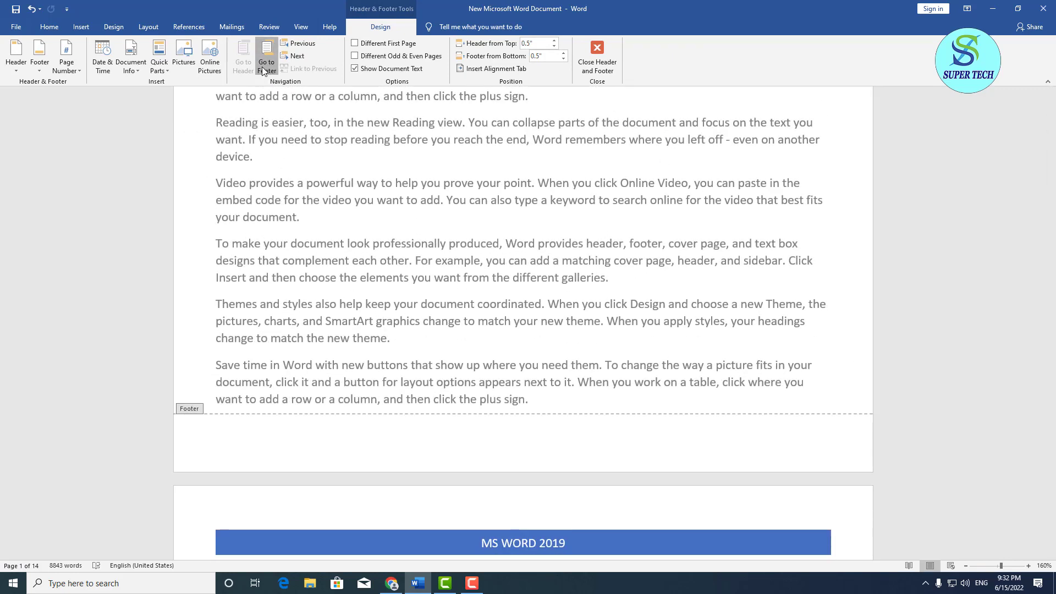
Step: Browse the built-in header designs and remove the current header from the document
left_click(21, 72)
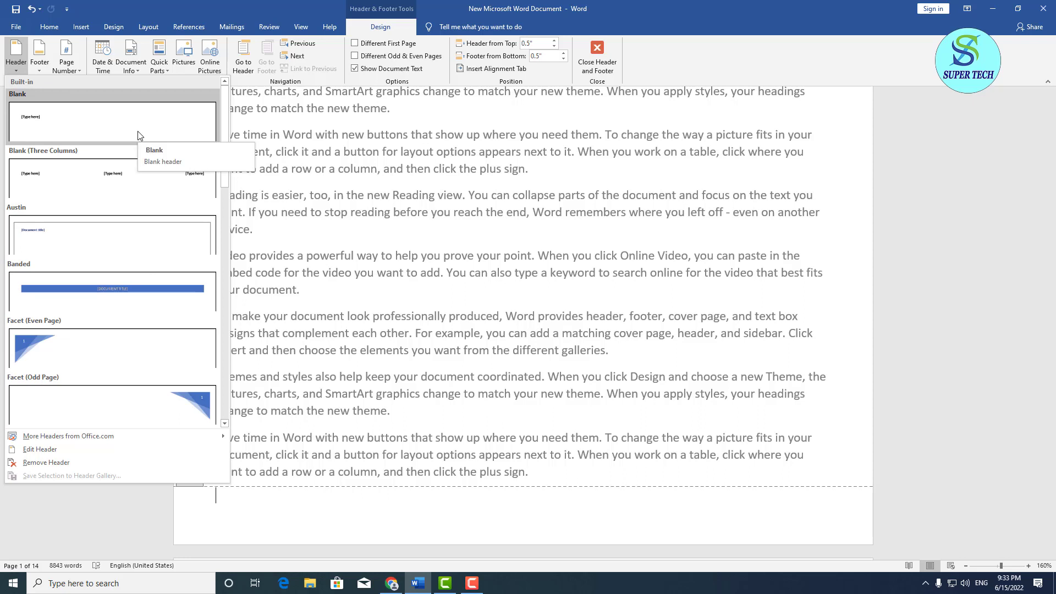
scroll(138, 131, "down", 10)
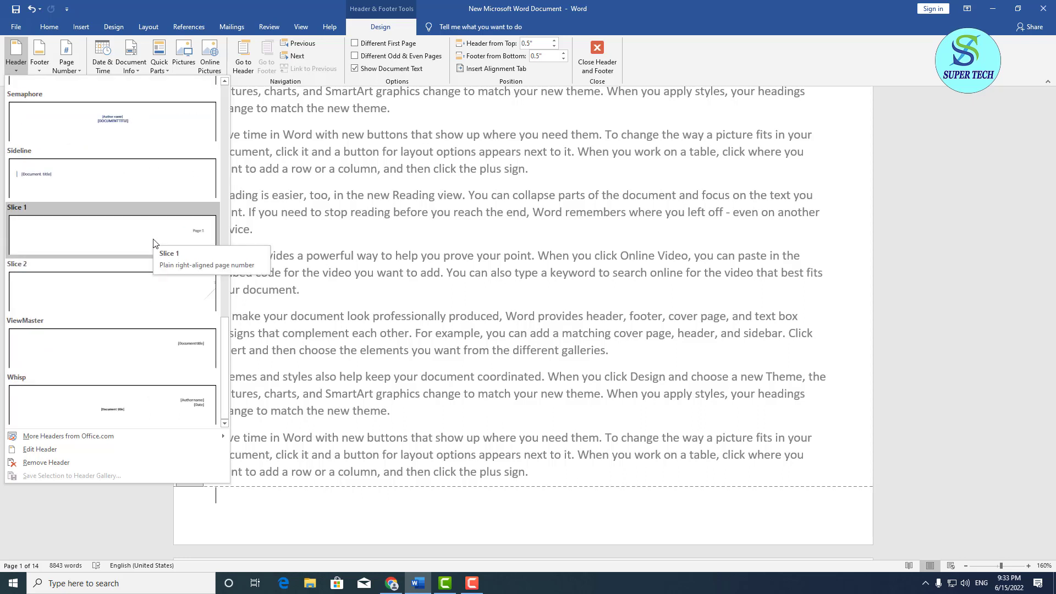
scroll(159, 335, "up", 10)
scroll(159, 335, "down", 5)
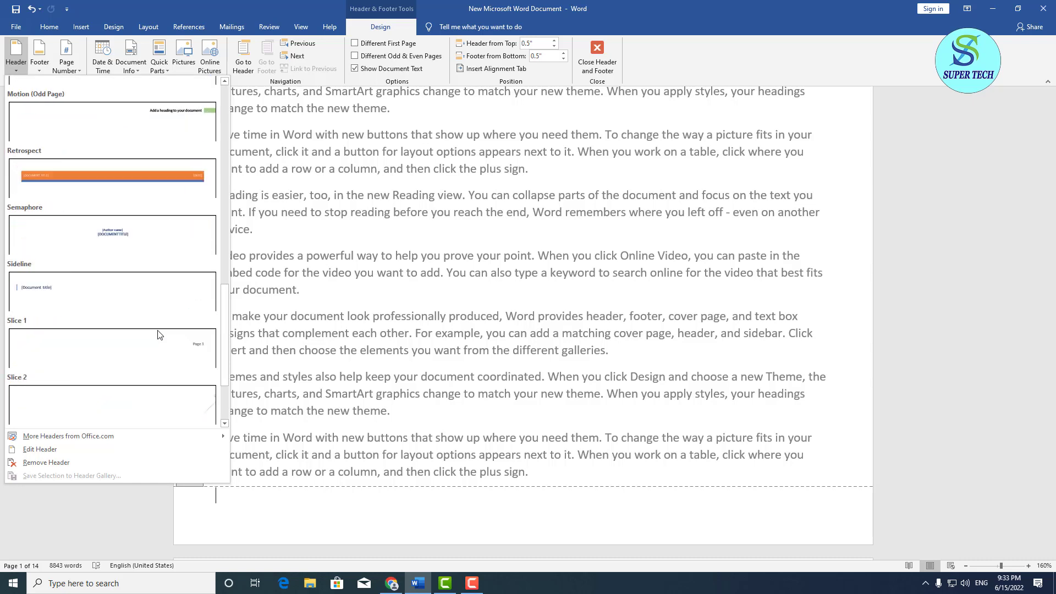
scroll(159, 335, "up", 5)
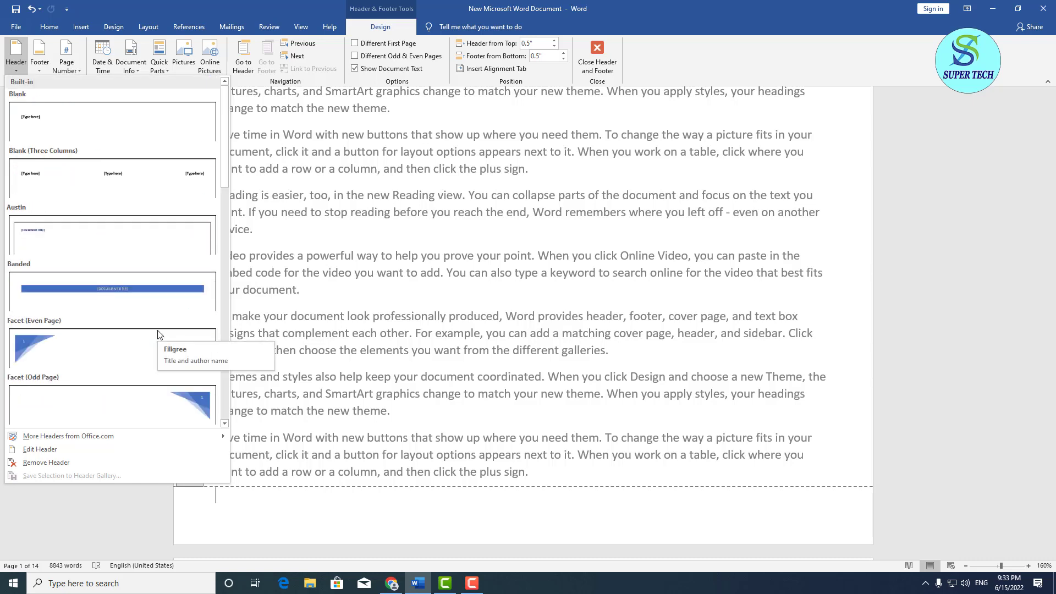
scroll(159, 335, "down", 10)
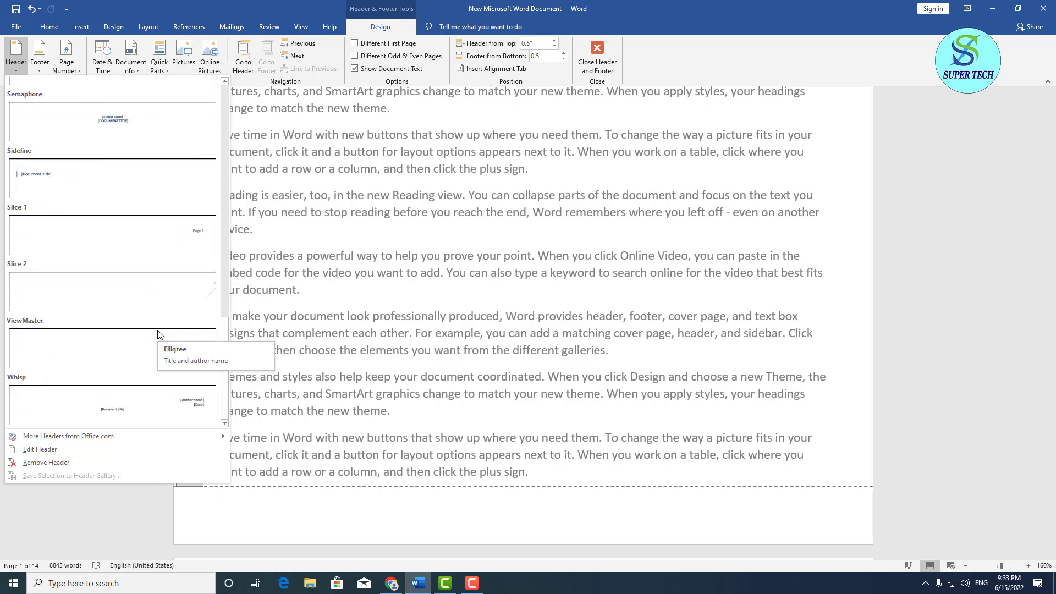
left_click(81, 461)
scroll(248, 384, "down", 5)
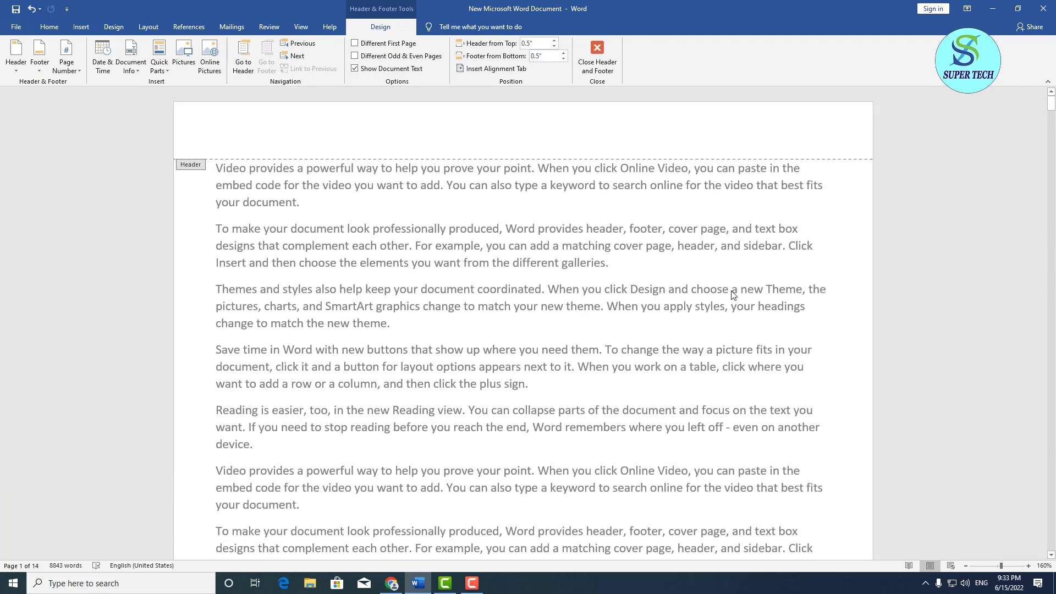
Step: Insert the built-in Blank header with the text "SUPER TECH" and check it on the following pages
left_click(15, 63)
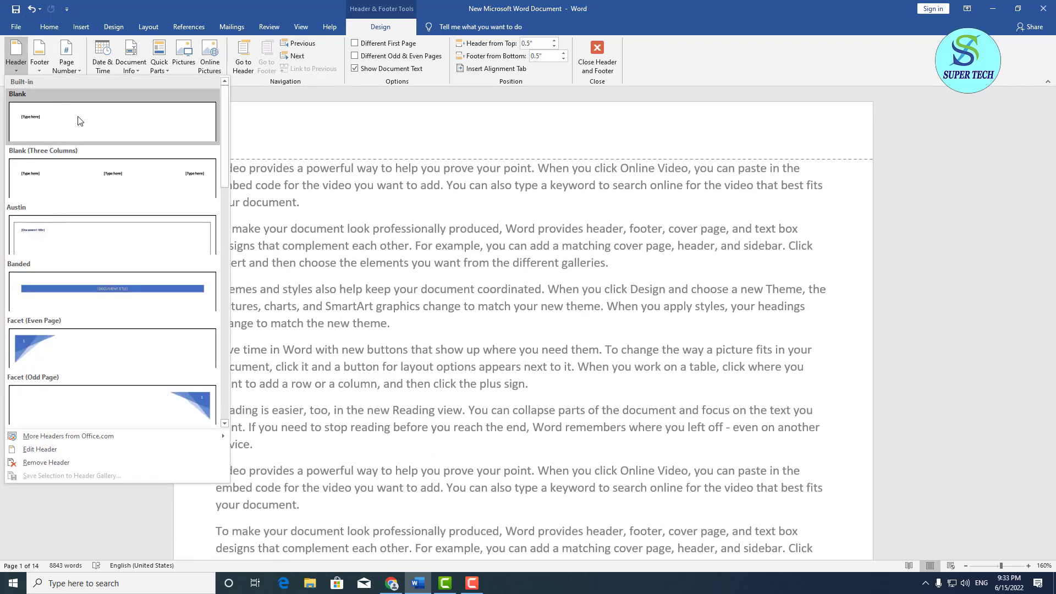
left_click(56, 129)
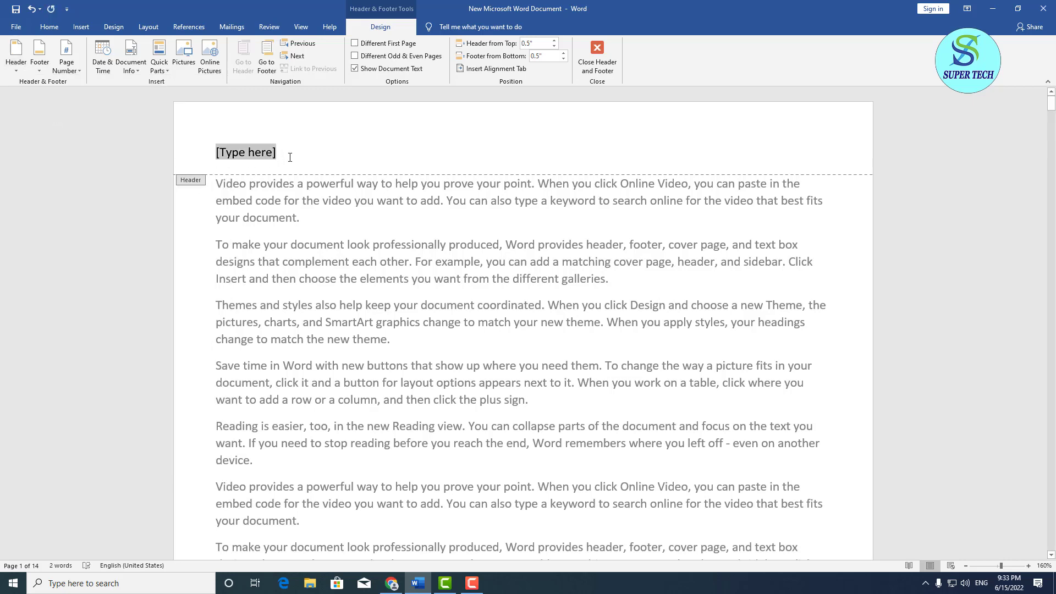
type("SUP")
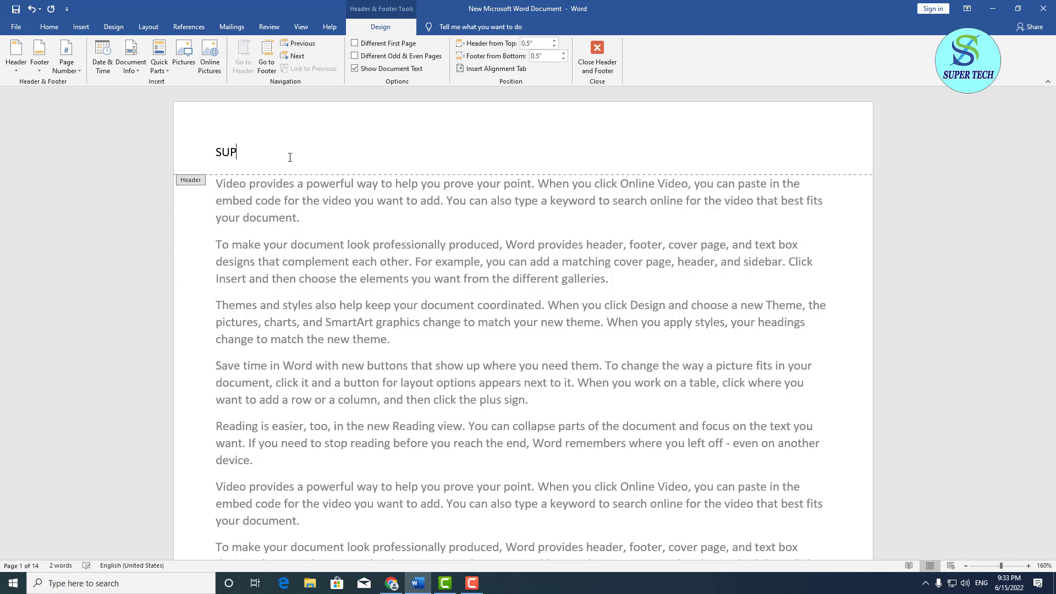
type("ER TECH")
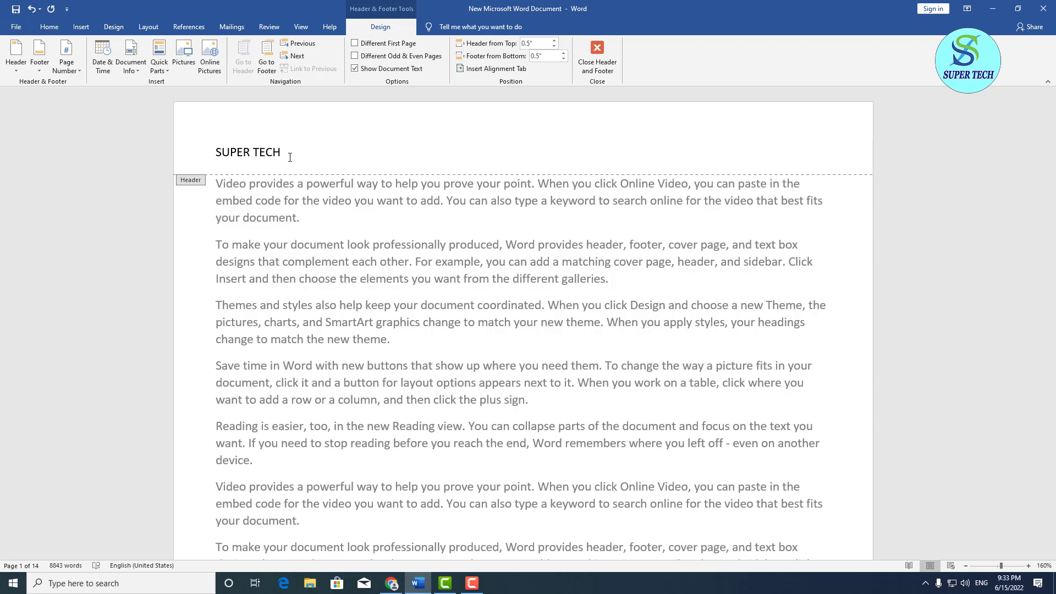
scroll(491, 389, "down", 10)
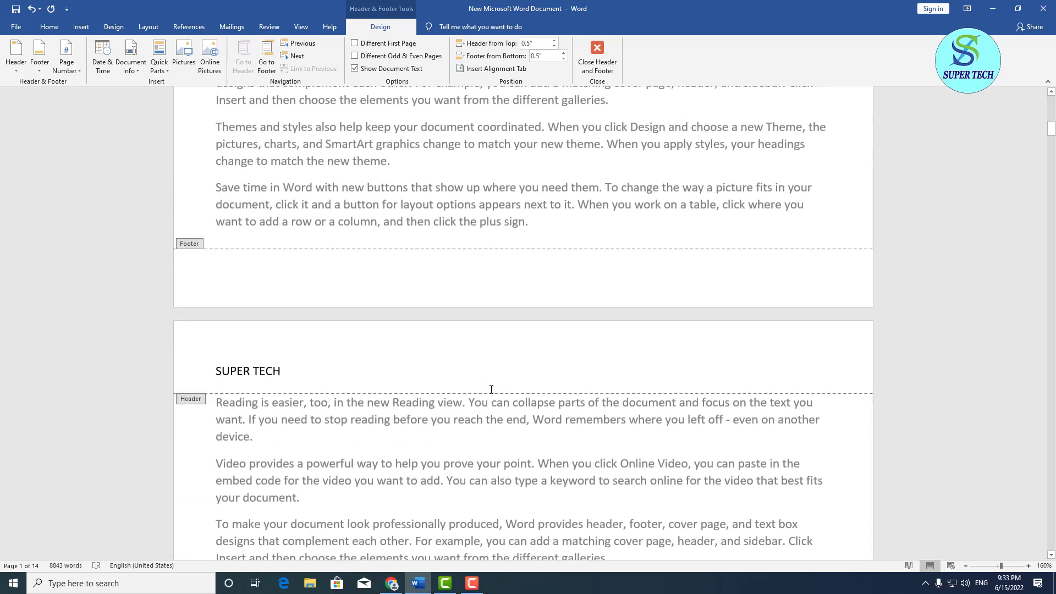
scroll(492, 389, "down", 15)
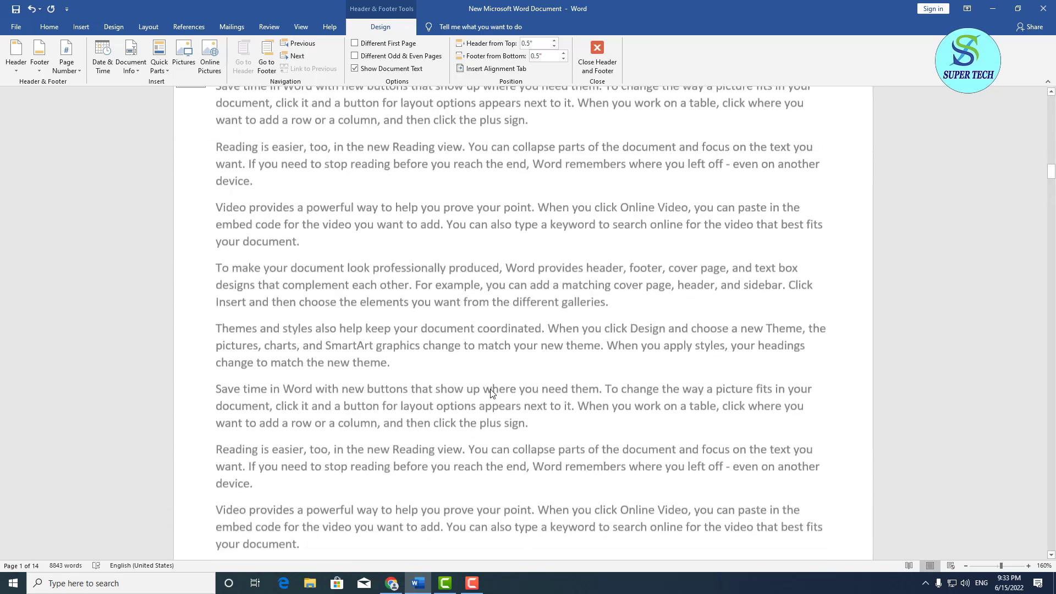
scroll(491, 392, "down", 15)
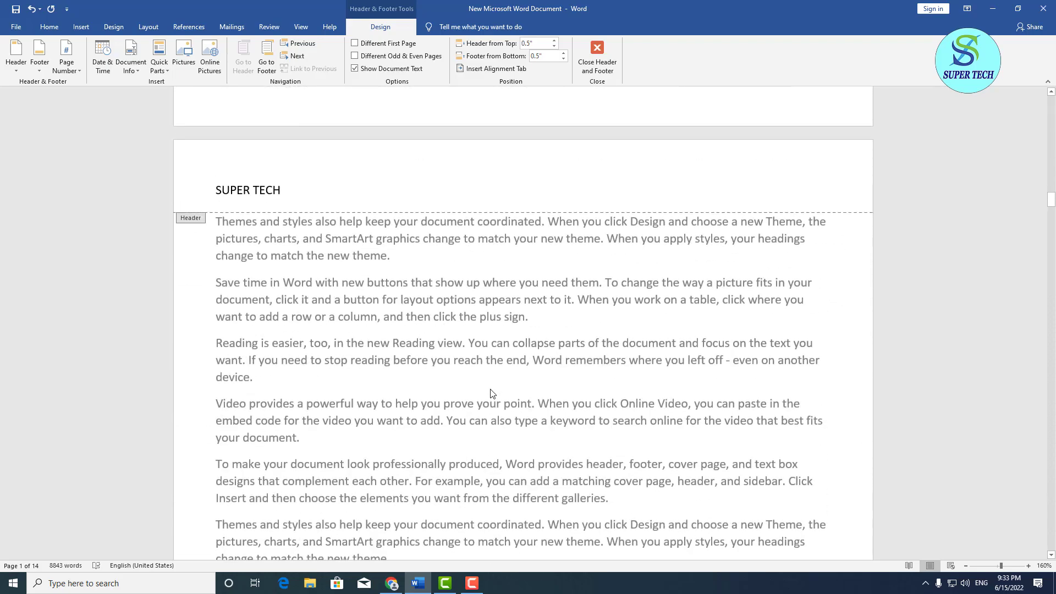
scroll(491, 392, "down", 15)
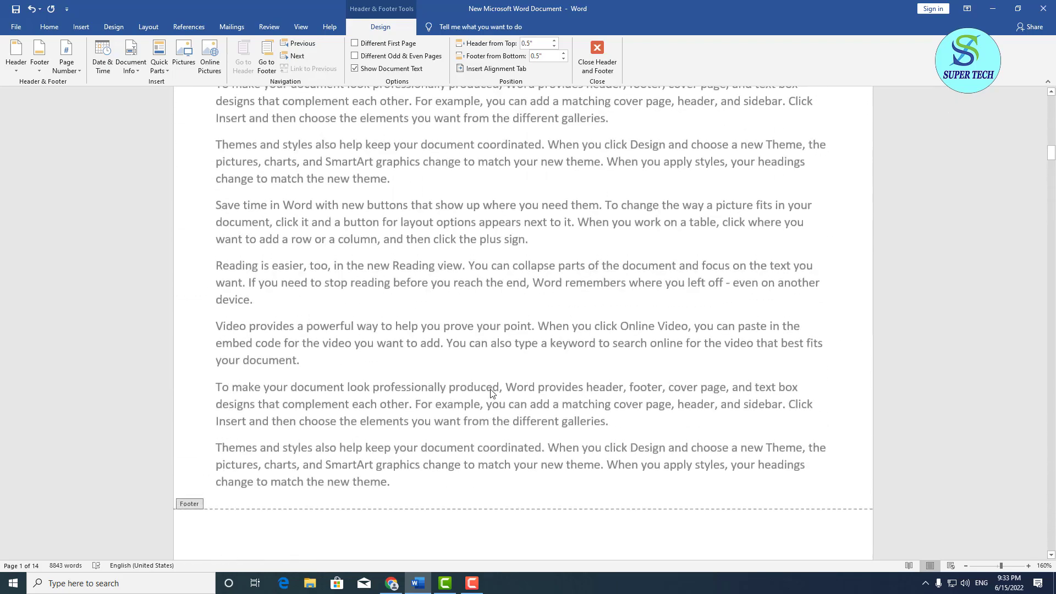
scroll(491, 392, "down", 8)
Step: Remove the "SUPER TECH" header and insert the built-in Banded header in its place
left_click(18, 68)
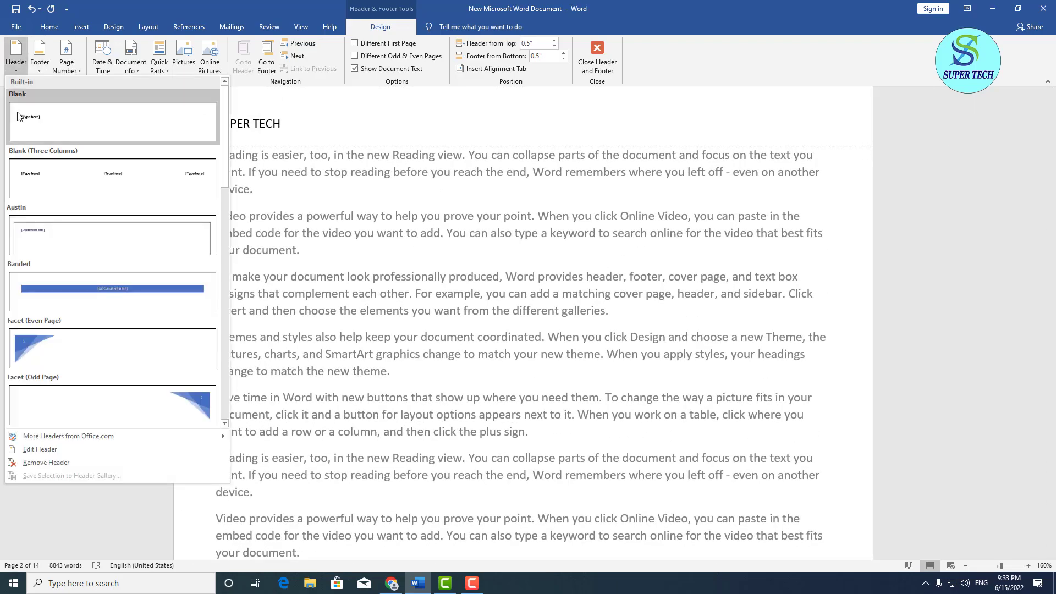
left_click(77, 461)
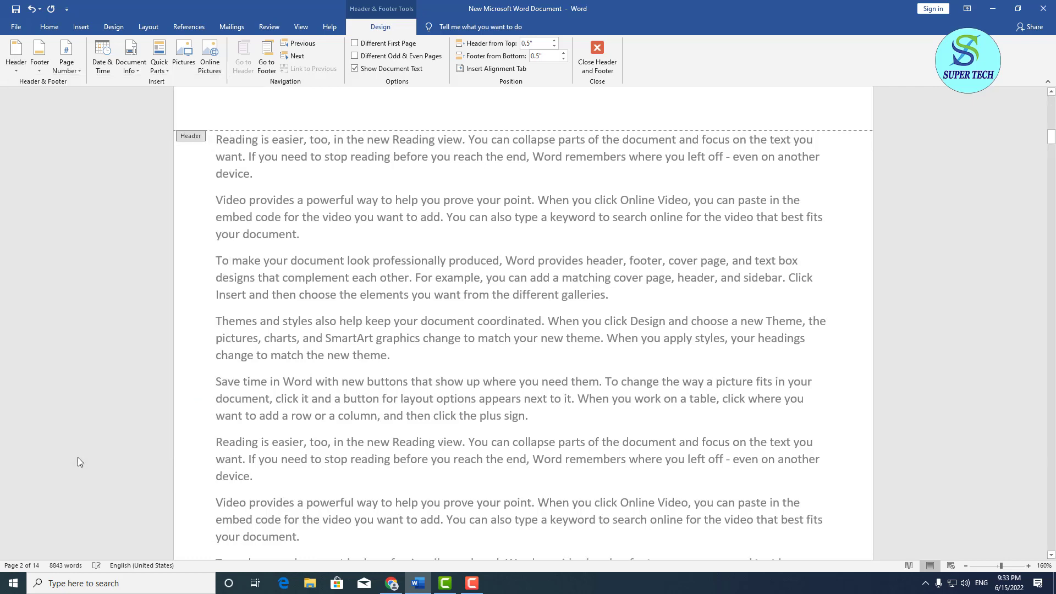
left_click(16, 58)
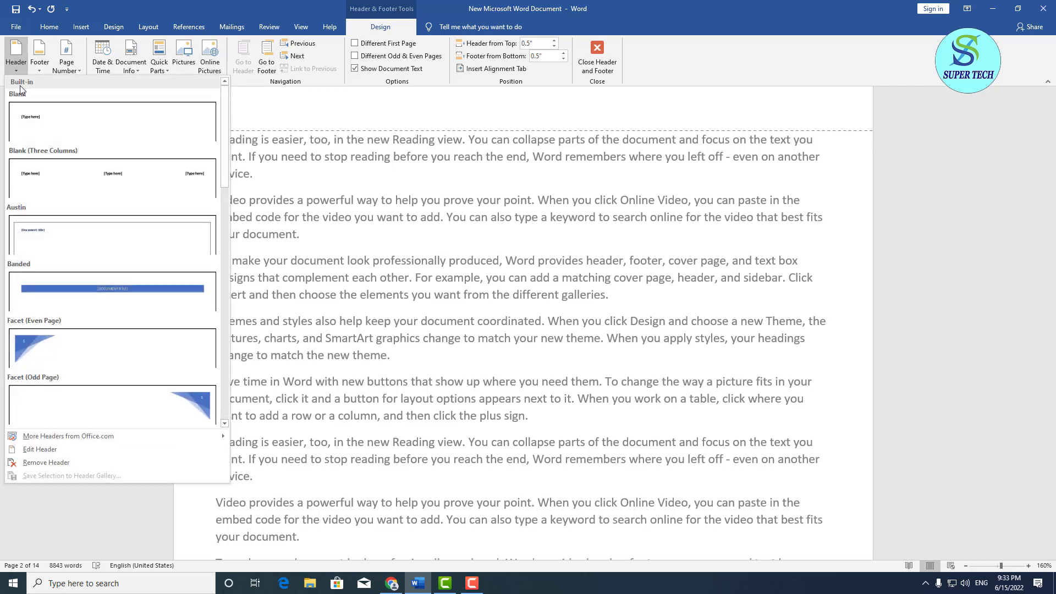
left_click(118, 308)
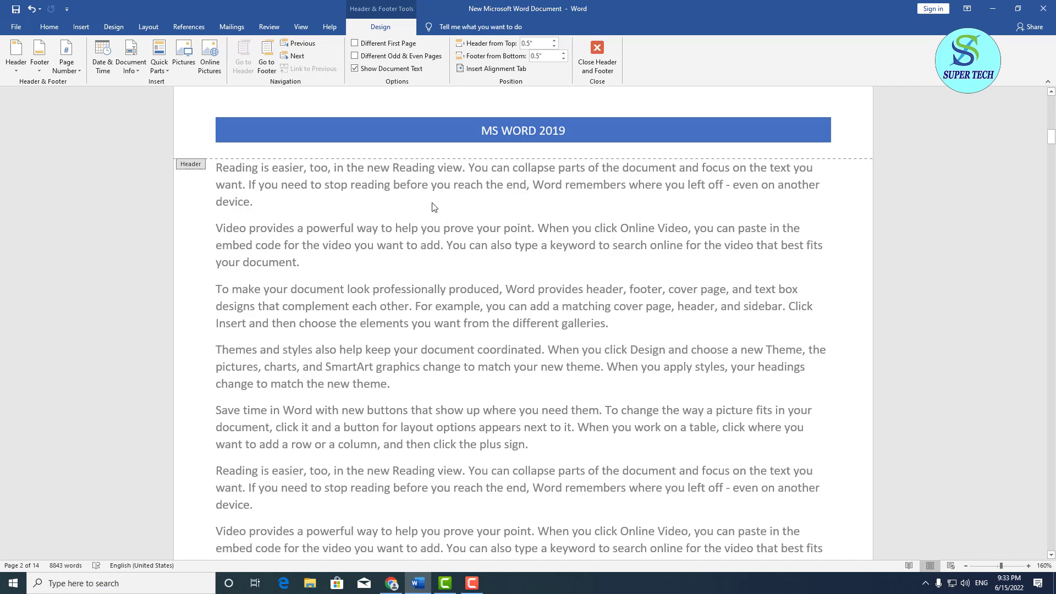
Step: Browse the built-in footer designs, insert the Semaphore footer, and check it on the first two pages
left_click(39, 57)
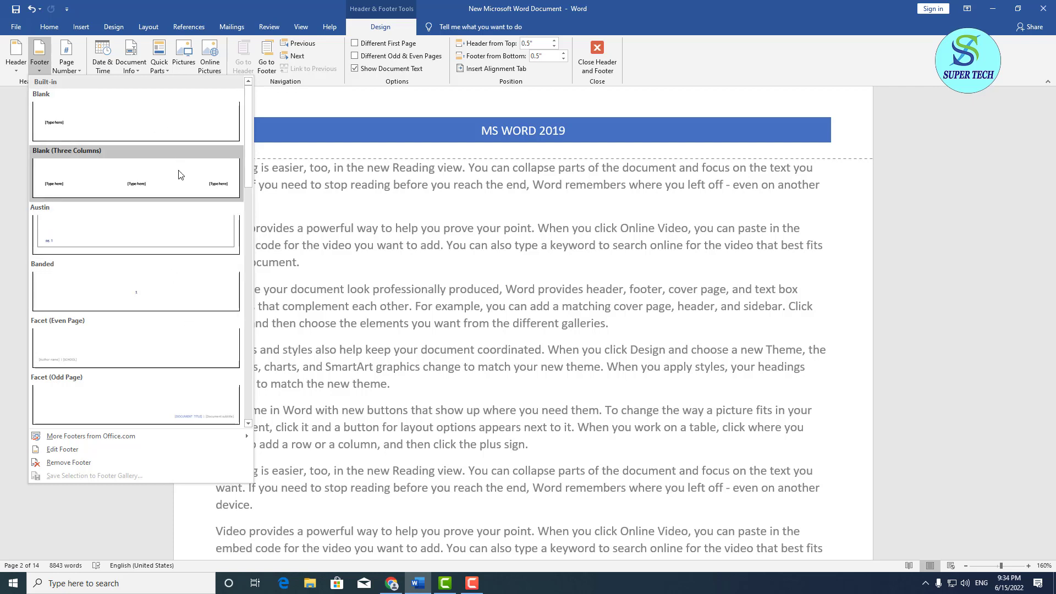
scroll(187, 257, "down", 3)
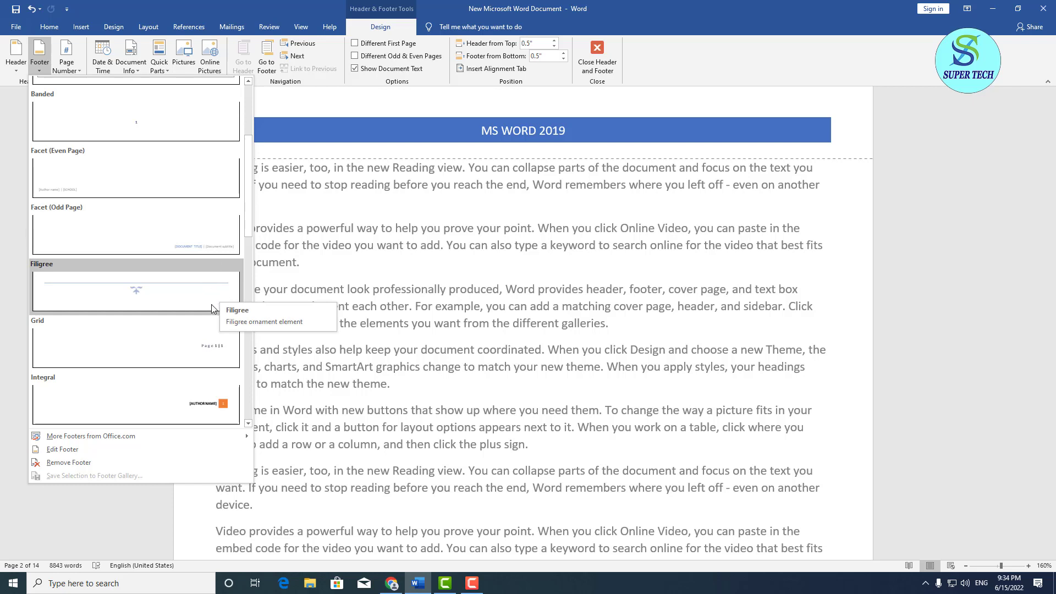
scroll(226, 427, "down", 3)
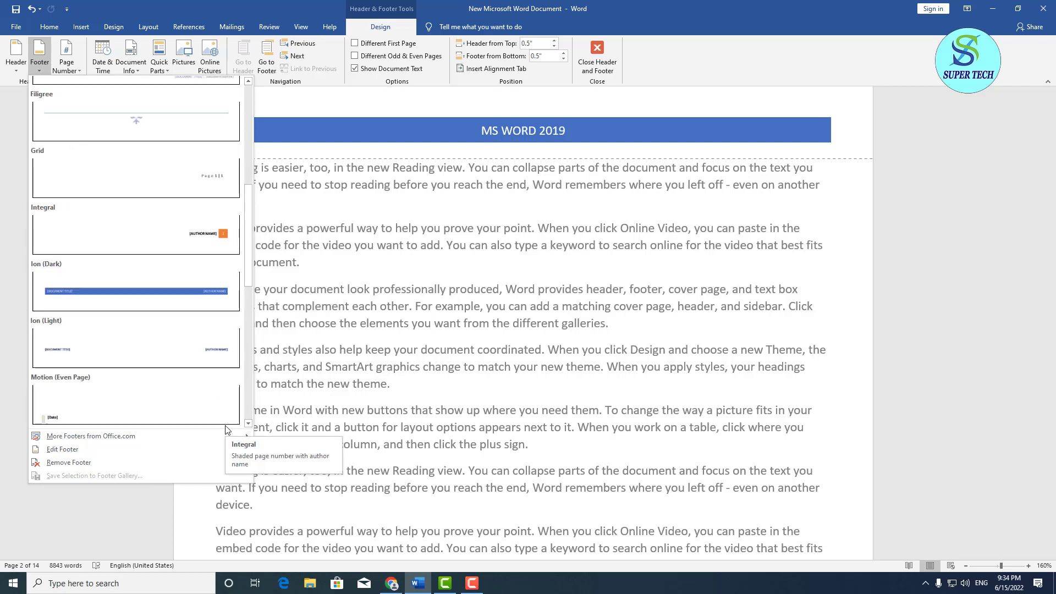
scroll(181, 440, "down", 3)
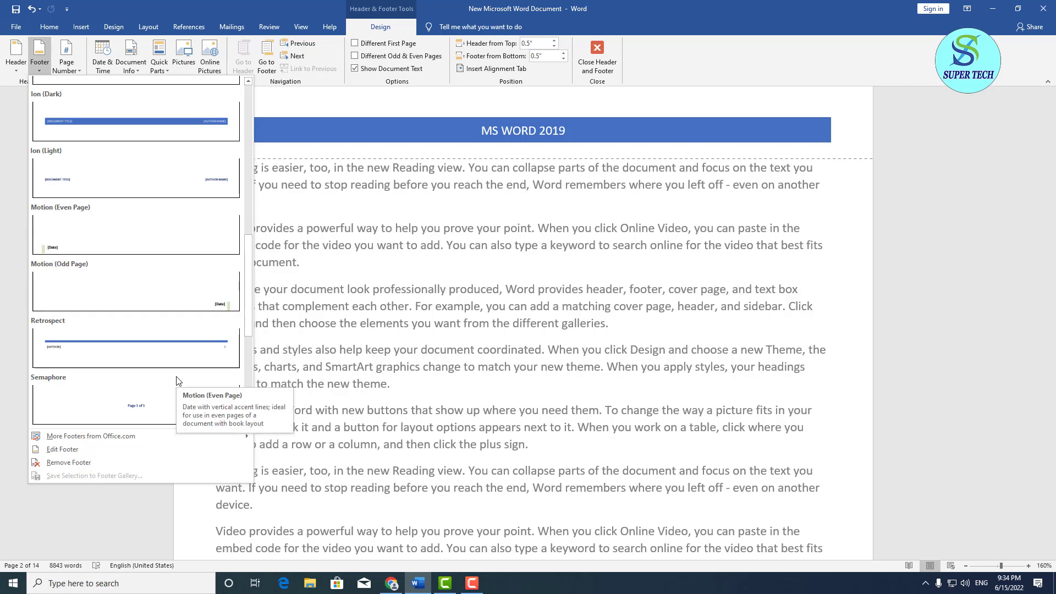
scroll(178, 385, "down", 3)
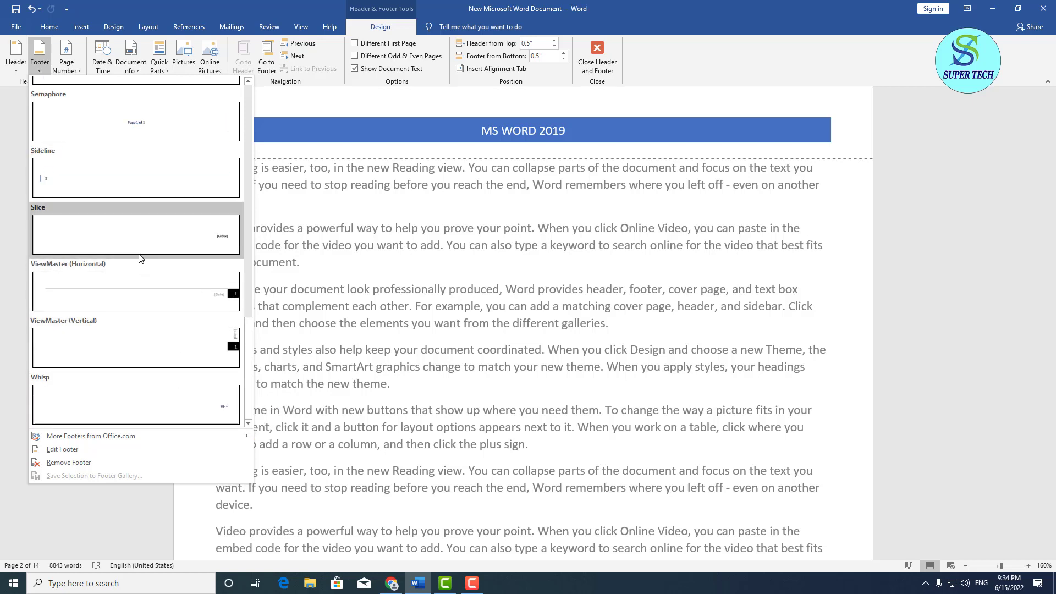
left_click(158, 124)
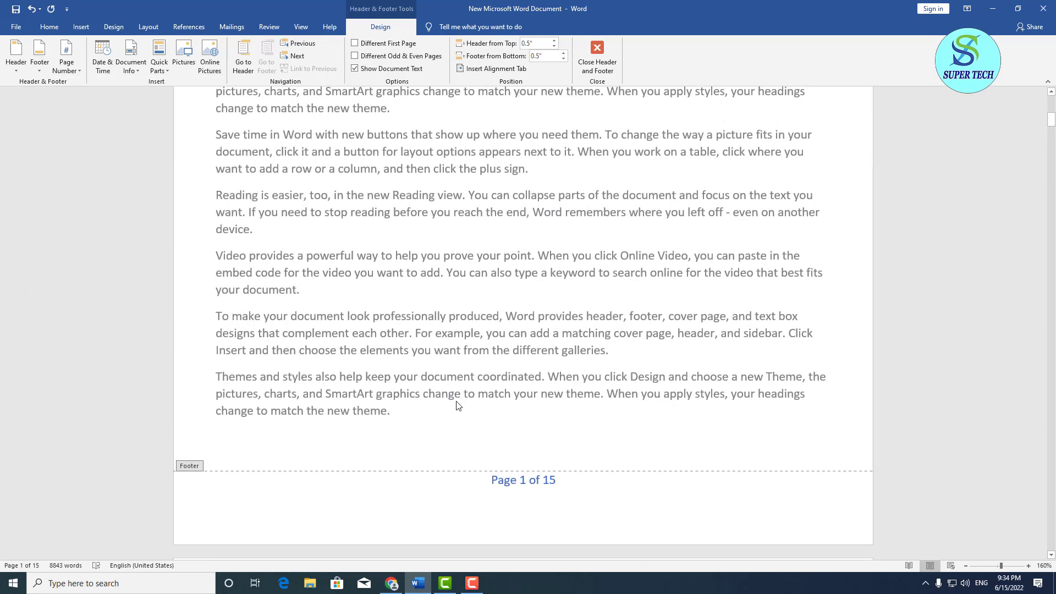
left_click_drag(1050, 119, 1050, 162)
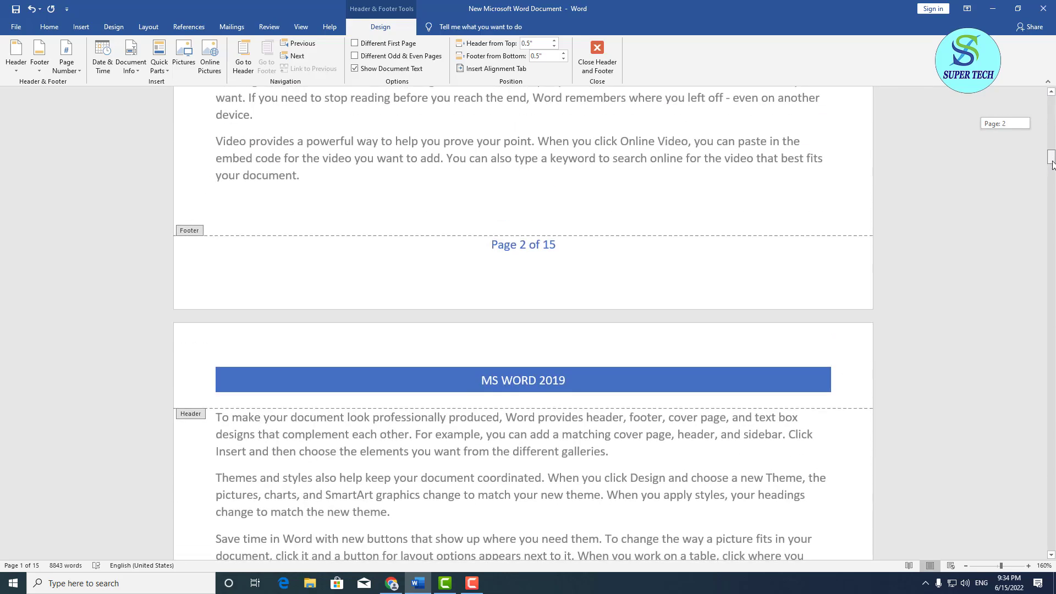
Step: Replace the current footer with the built-in Banded footer and check it on the first page
left_click(40, 55)
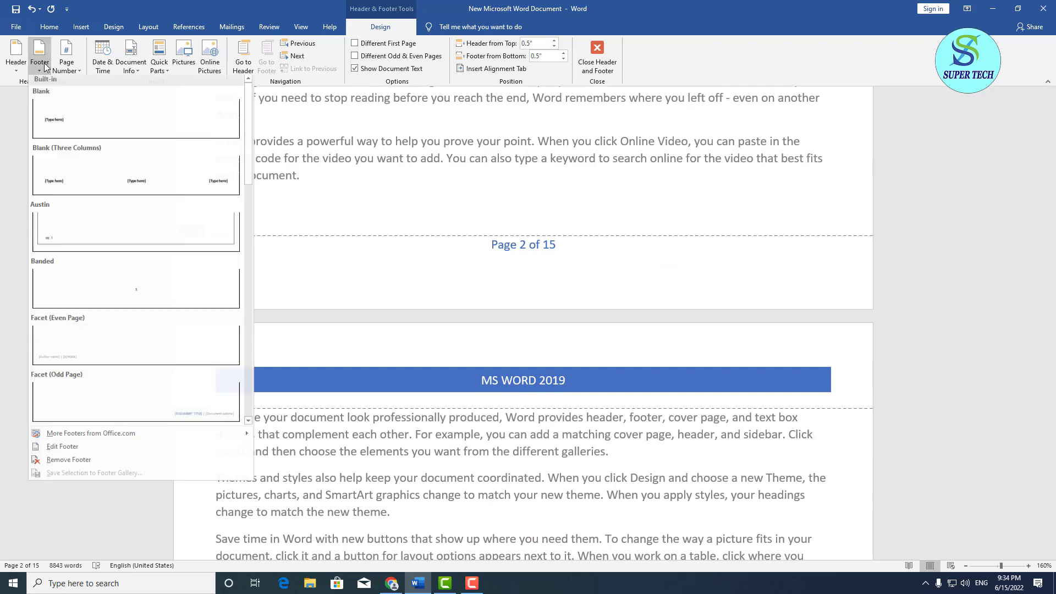
left_click(193, 293)
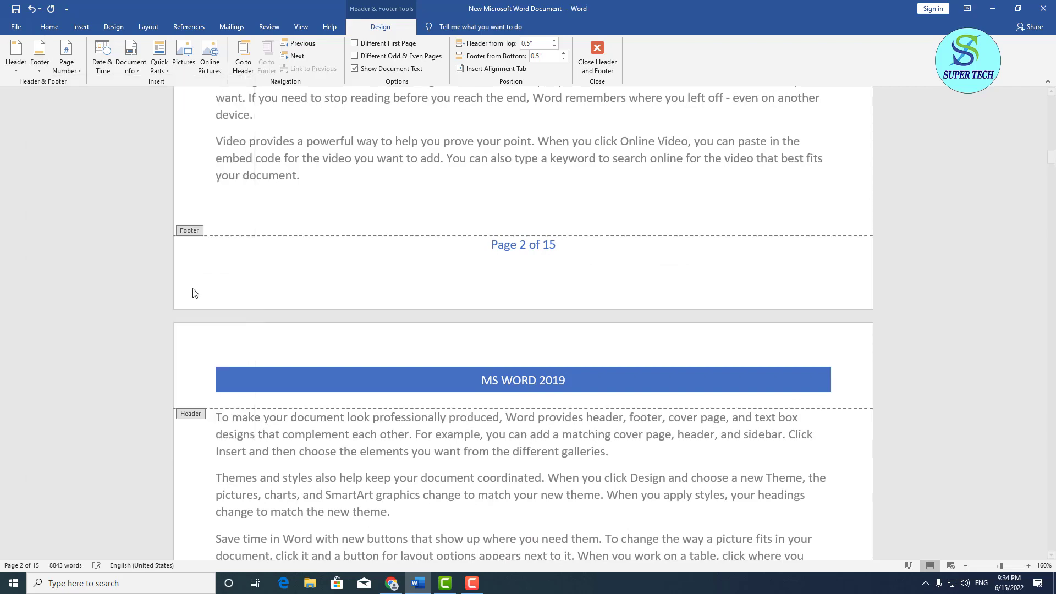
scroll(536, 330, "up", 12)
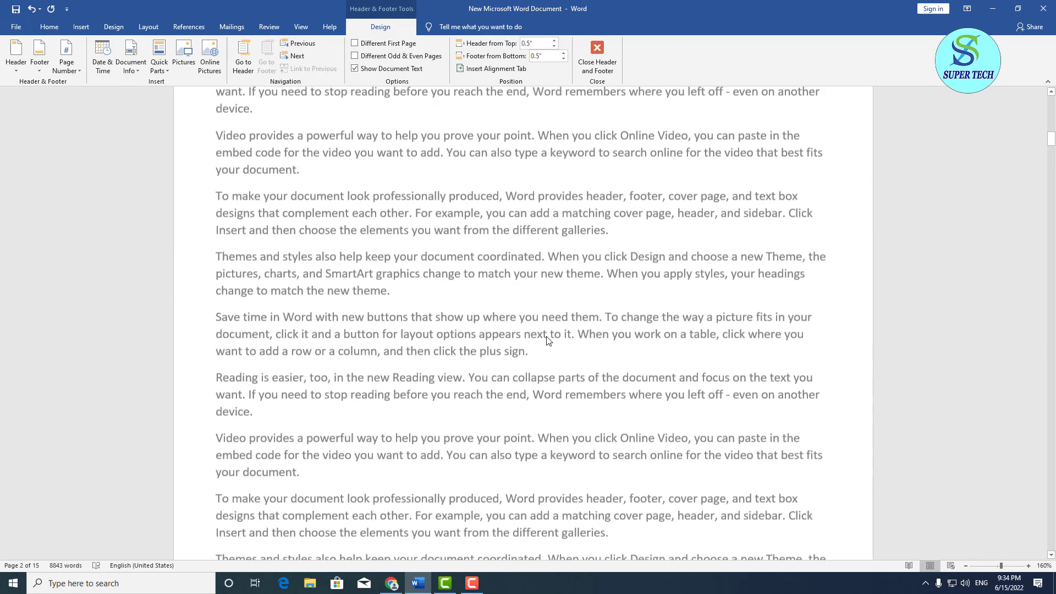
scroll(496, 209, "up", 3)
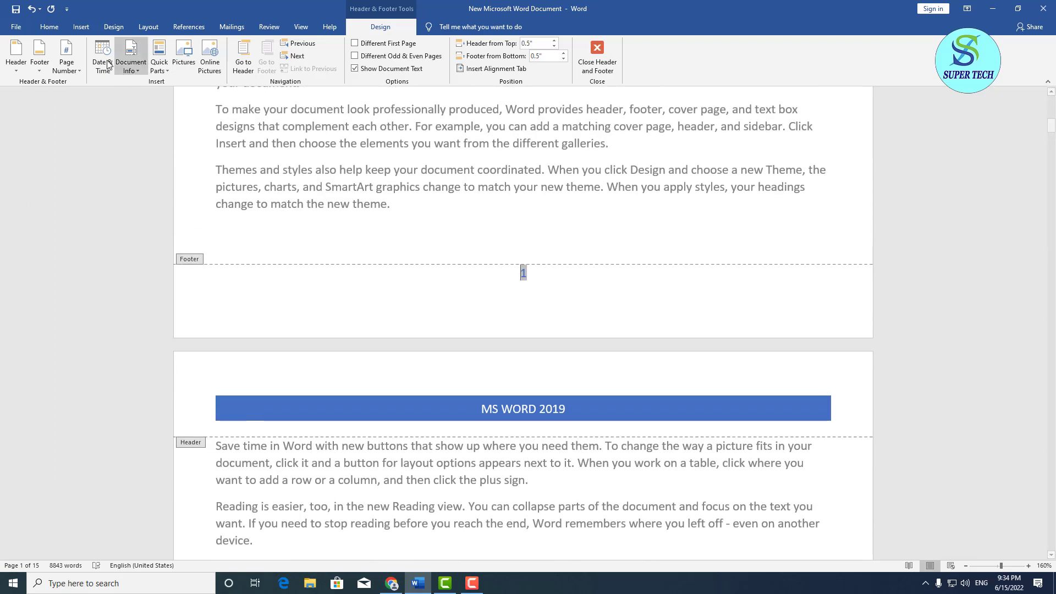
Step: Select the page number in the first page's footer, try larger font sizes, and settle on size 12
left_click(48, 27)
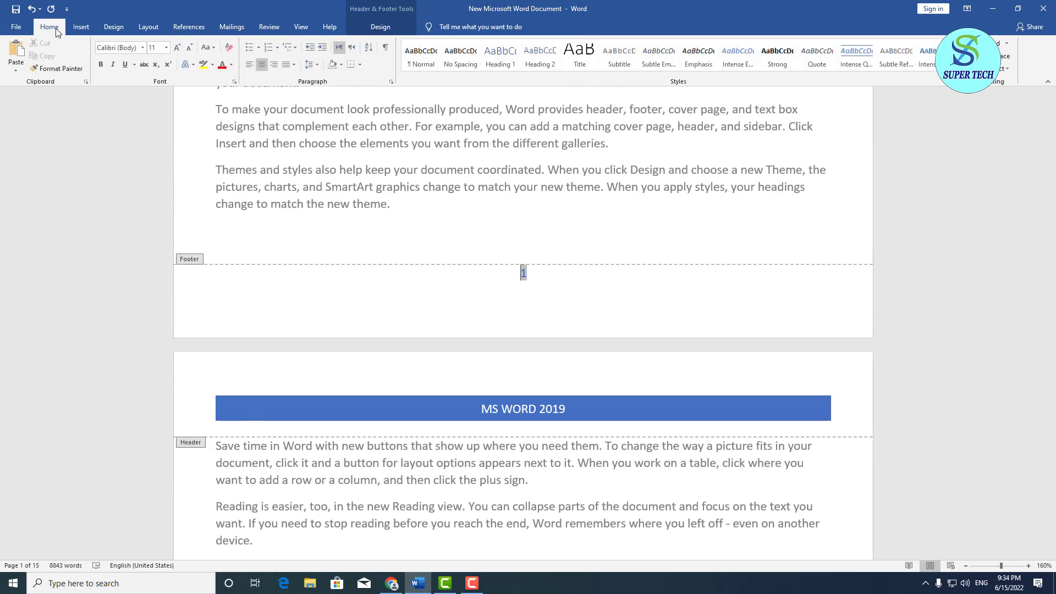
left_click_drag(538, 278, 501, 270)
left_click(177, 47)
left_click(177, 47)
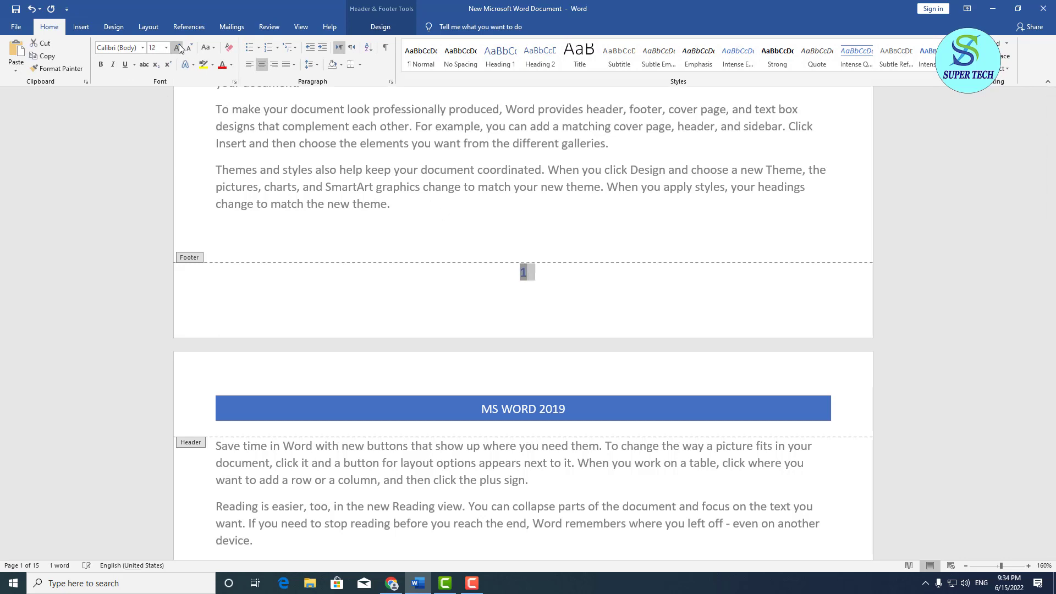
left_click(177, 47)
left_click(177, 47)
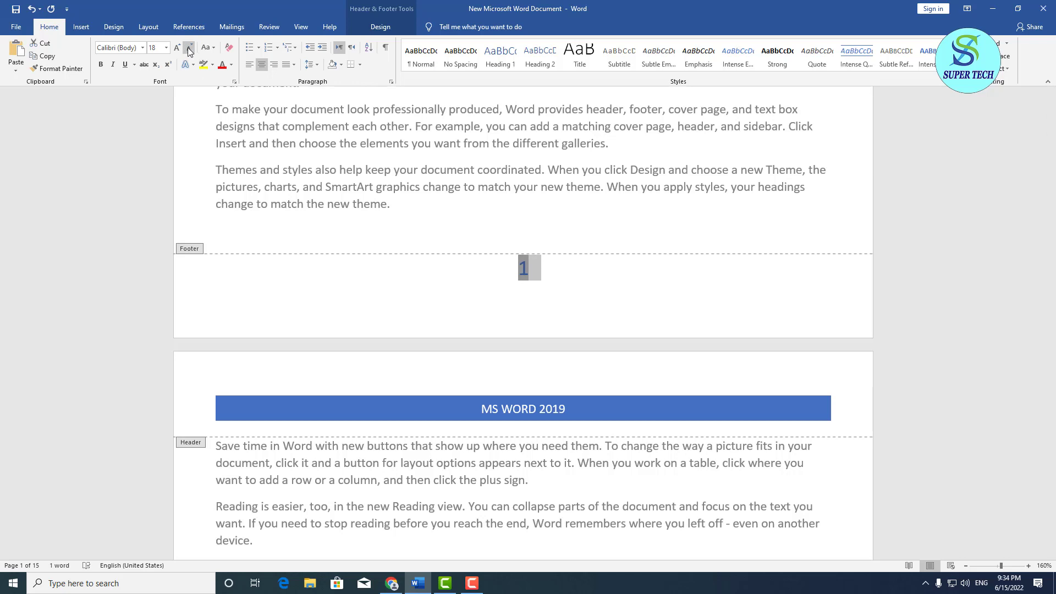
left_click(188, 48)
left_click(188, 48)
left_click(189, 47)
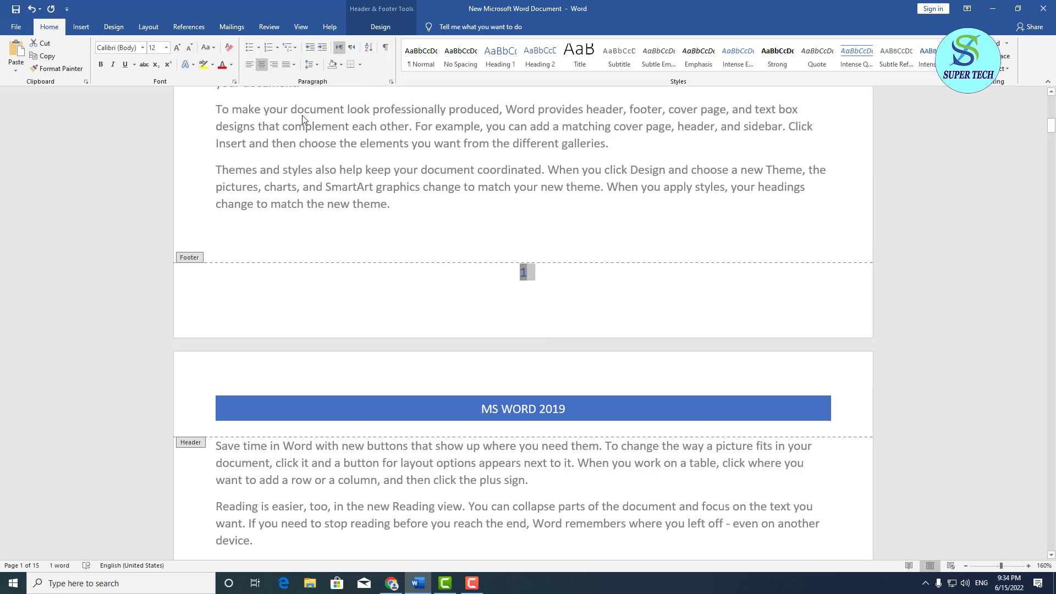
Step: Leave footer editing and check the page numbers in the footers of the first two pages
left_click(550, 297)
double_click(571, 222)
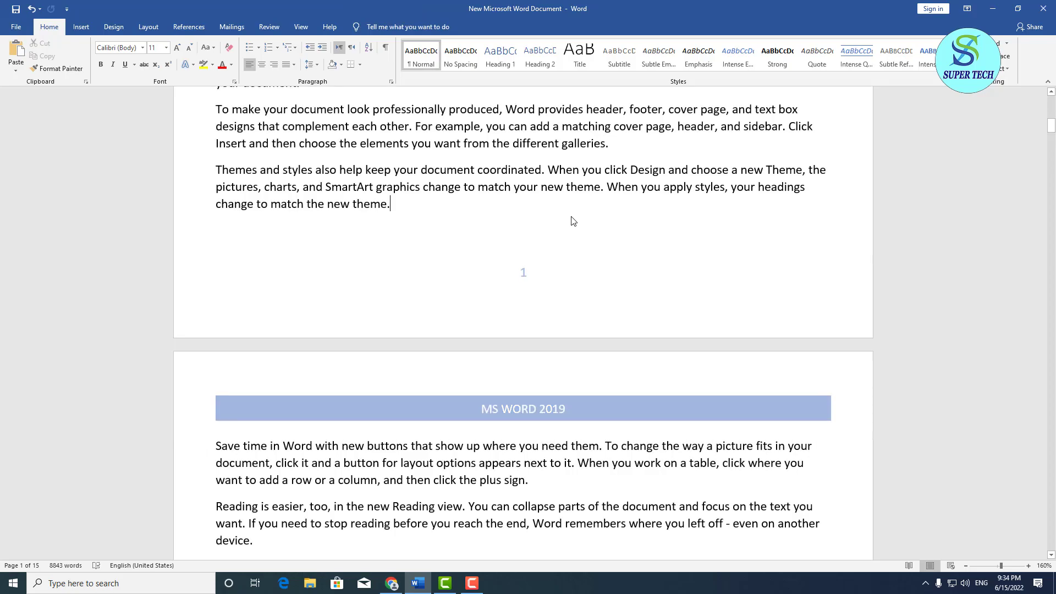
scroll(554, 269, "down", 15)
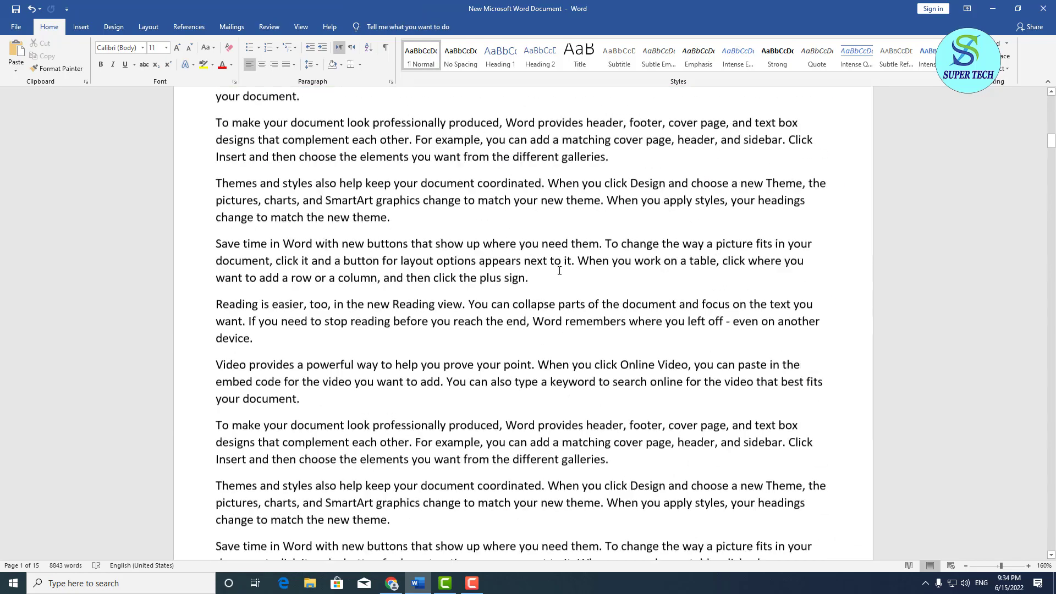
scroll(561, 275, "down", 20)
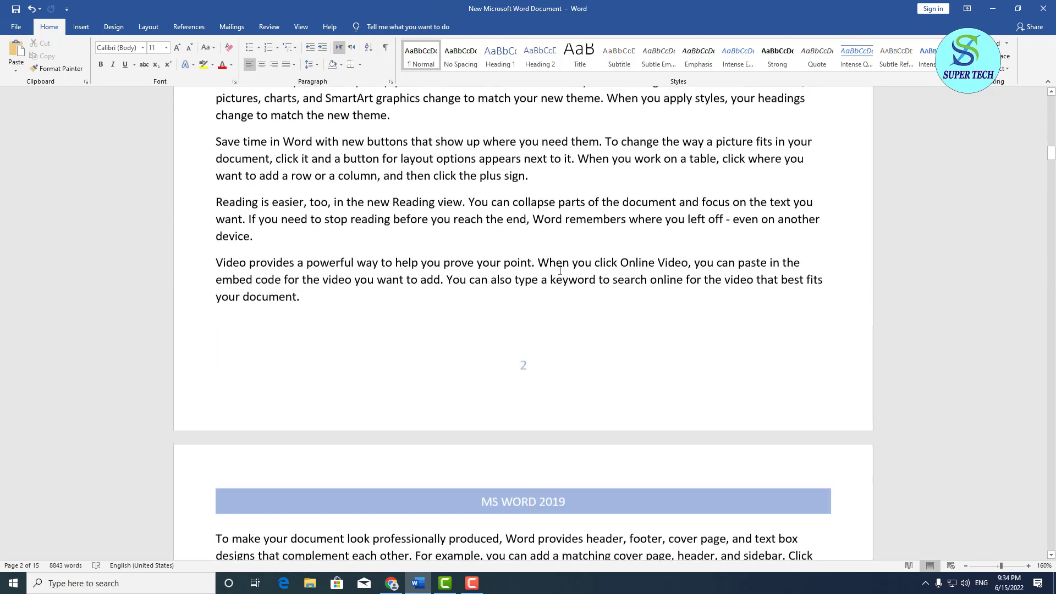
scroll(561, 274, "up", 10)
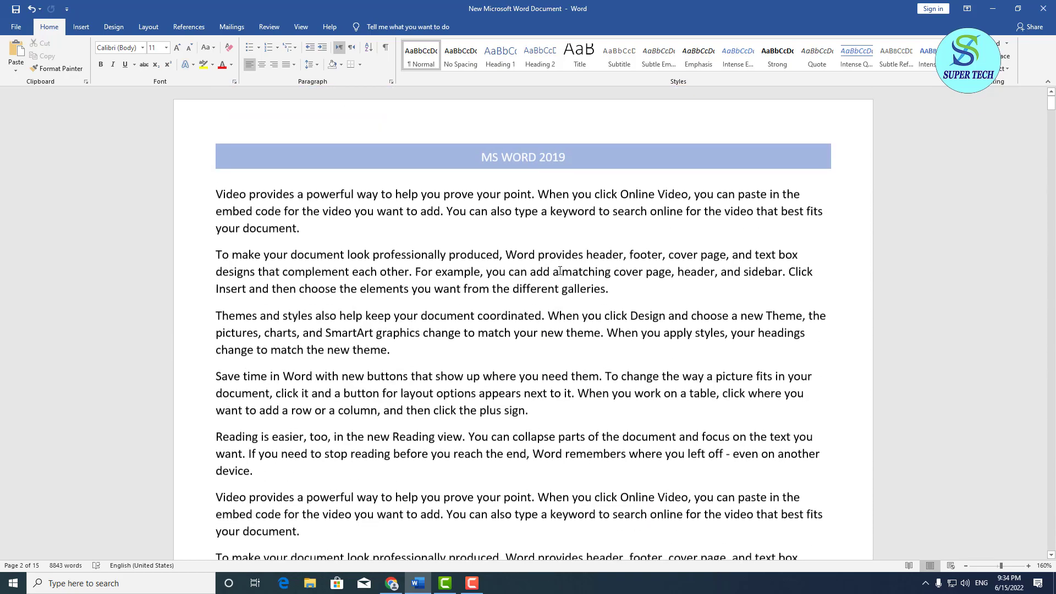
Step: Insert the Accent Bar 1 page number at the top of the page in place of the header, and check it on the following pages
double_click(601, 156)
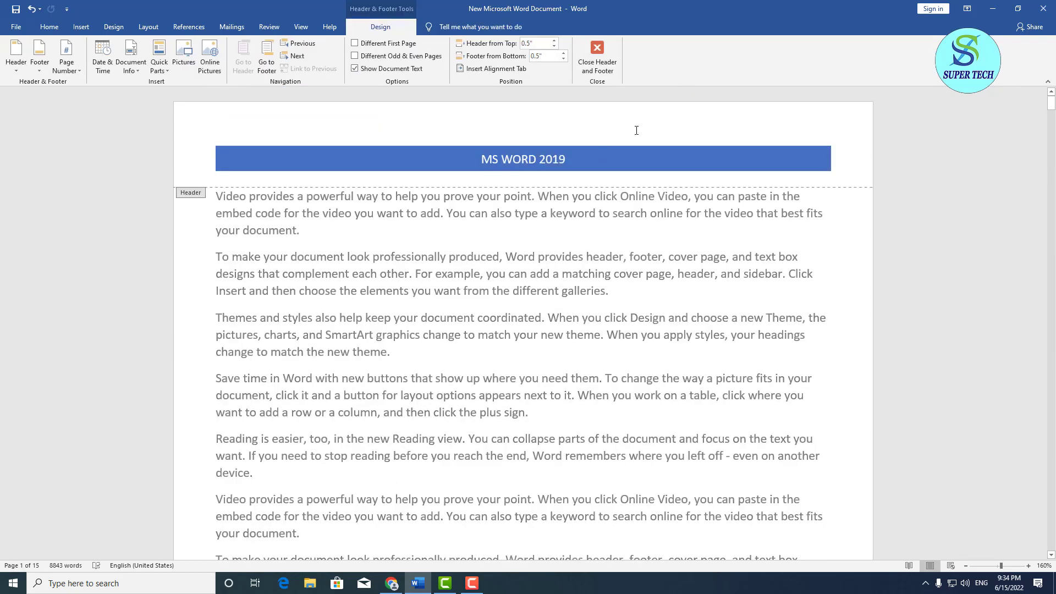
left_click(67, 65)
mouse_move(122, 89)
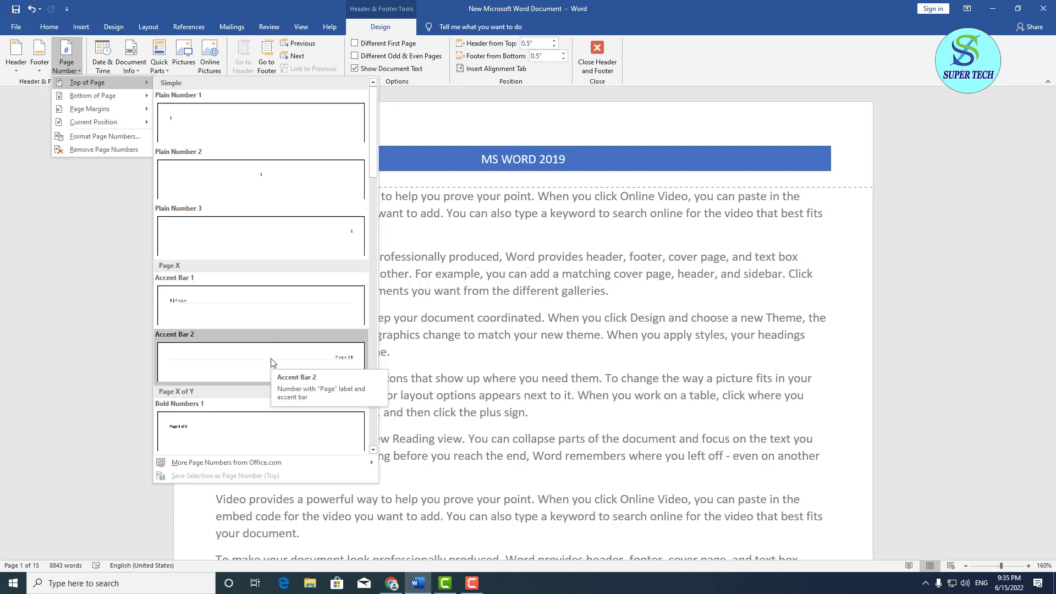
left_click(255, 319)
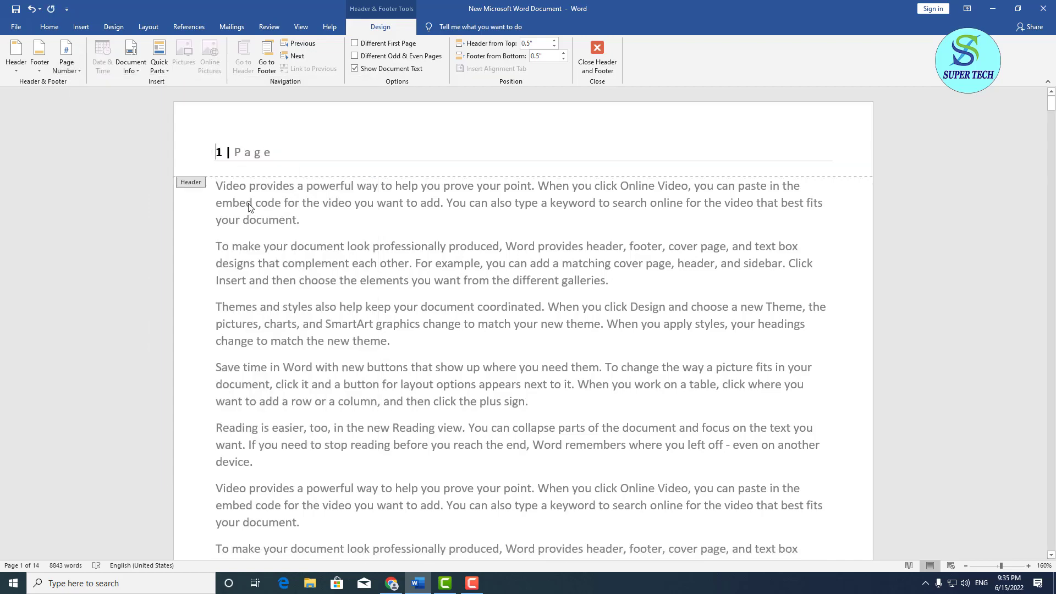
scroll(263, 206, "down", 6)
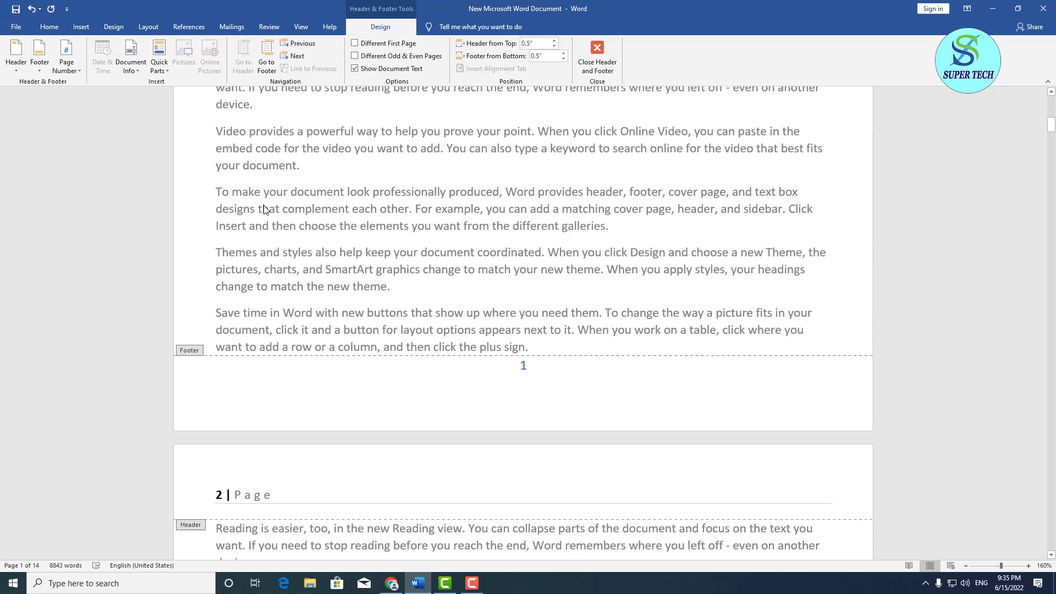
scroll(263, 206, "down", 20)
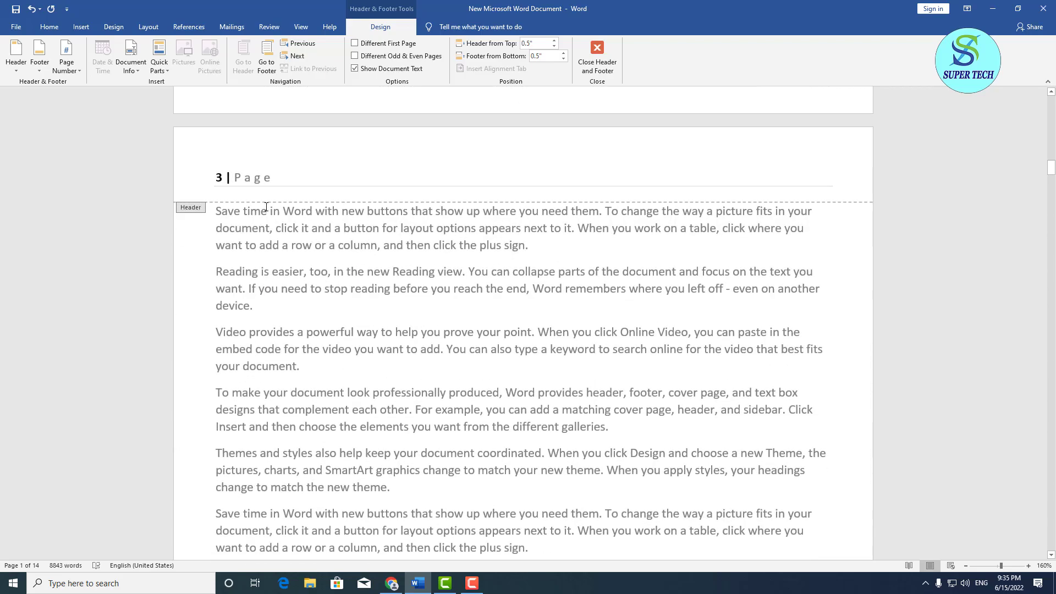
scroll(266, 206, "down", 15)
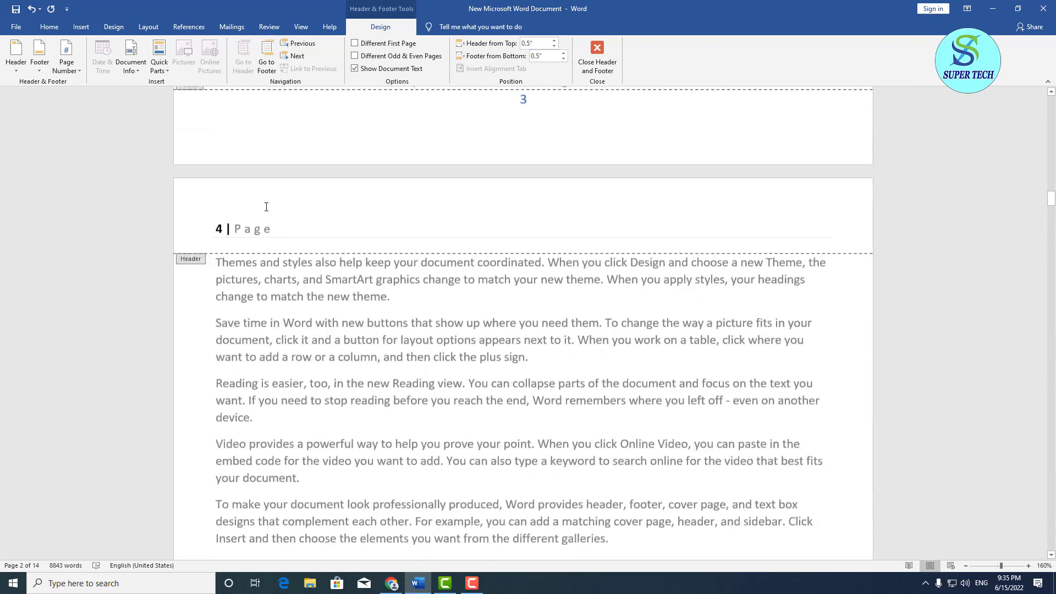
scroll(266, 207, "up", 20)
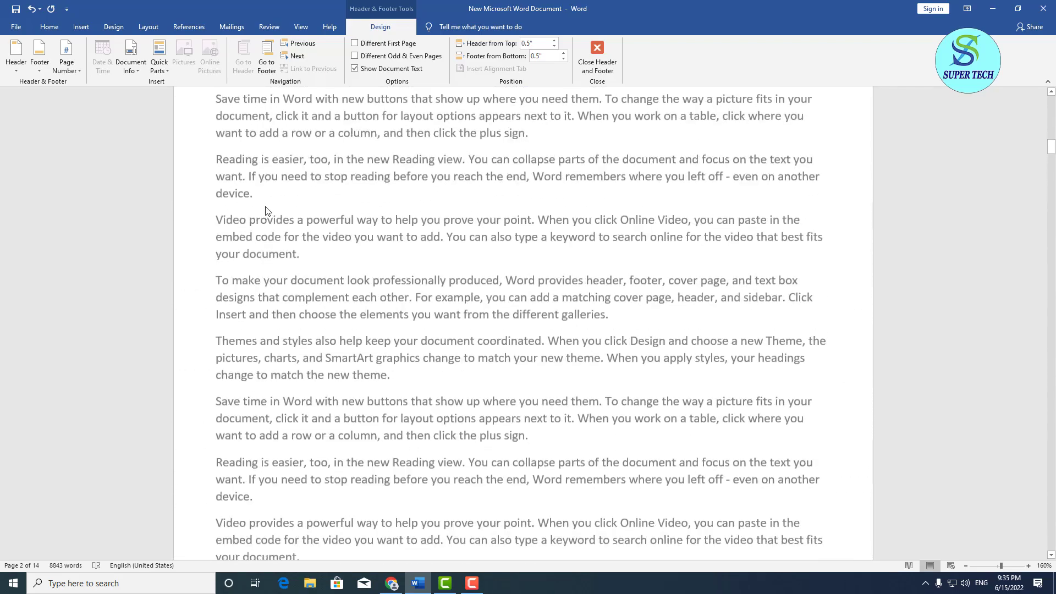
Step: Examine the page number designs offered for the bottom of the page, the page margins and the current position
left_click(78, 65)
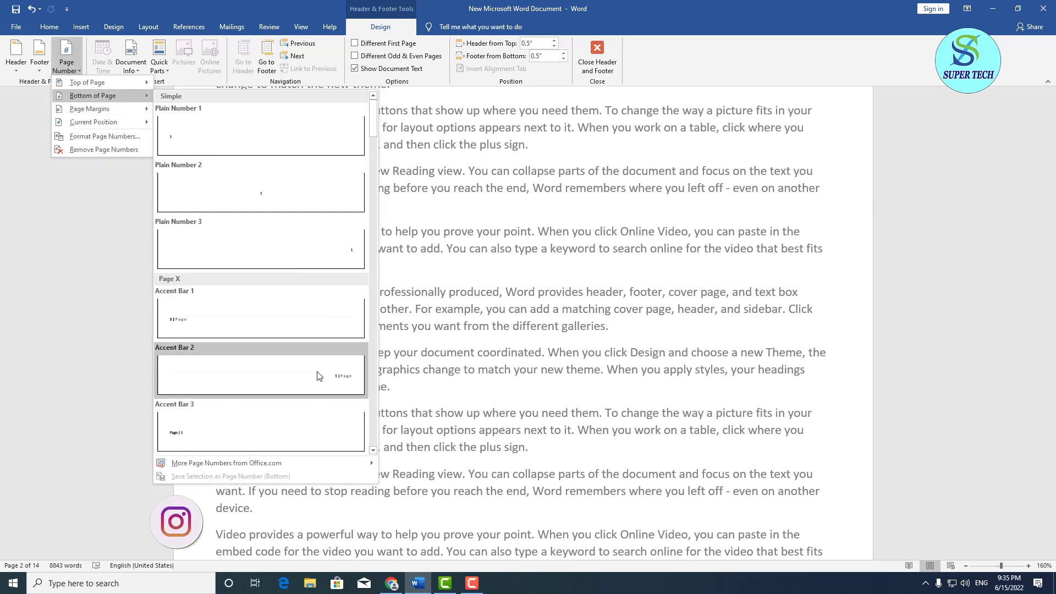
left_click(844, 230)
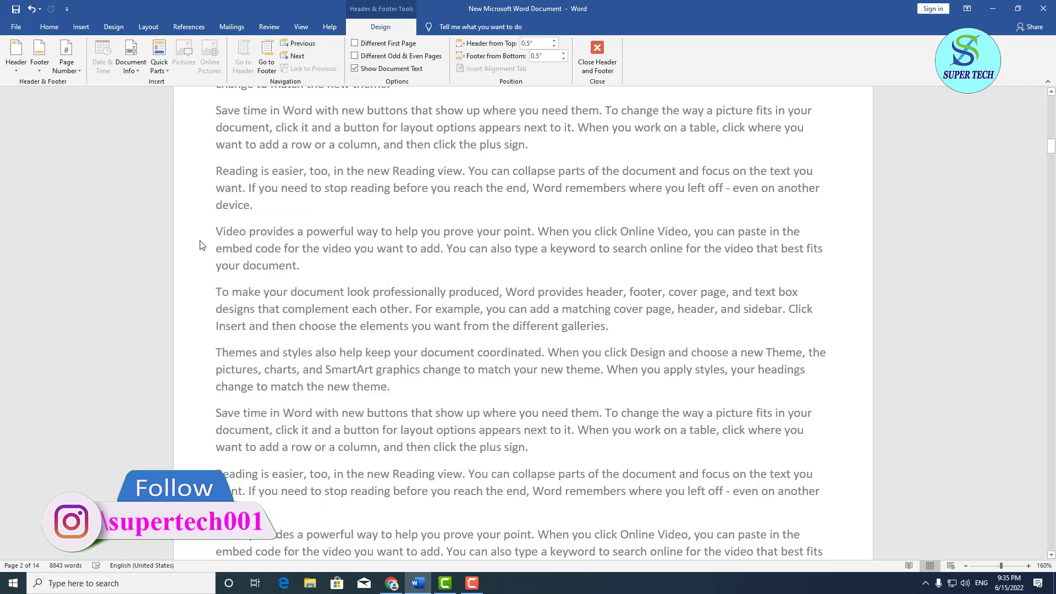
left_click(66, 61)
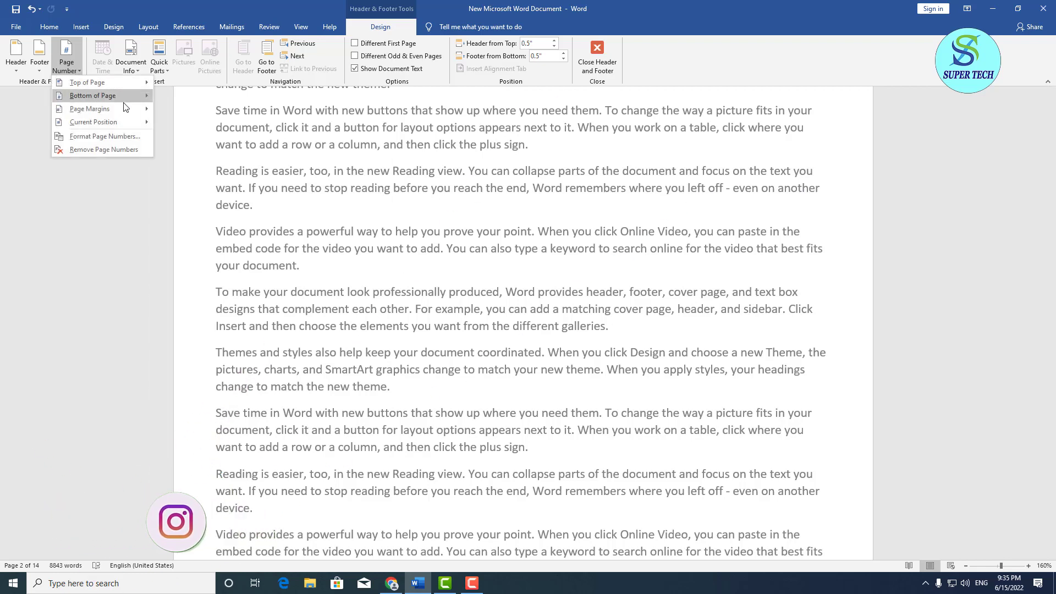
mouse_move(137, 109)
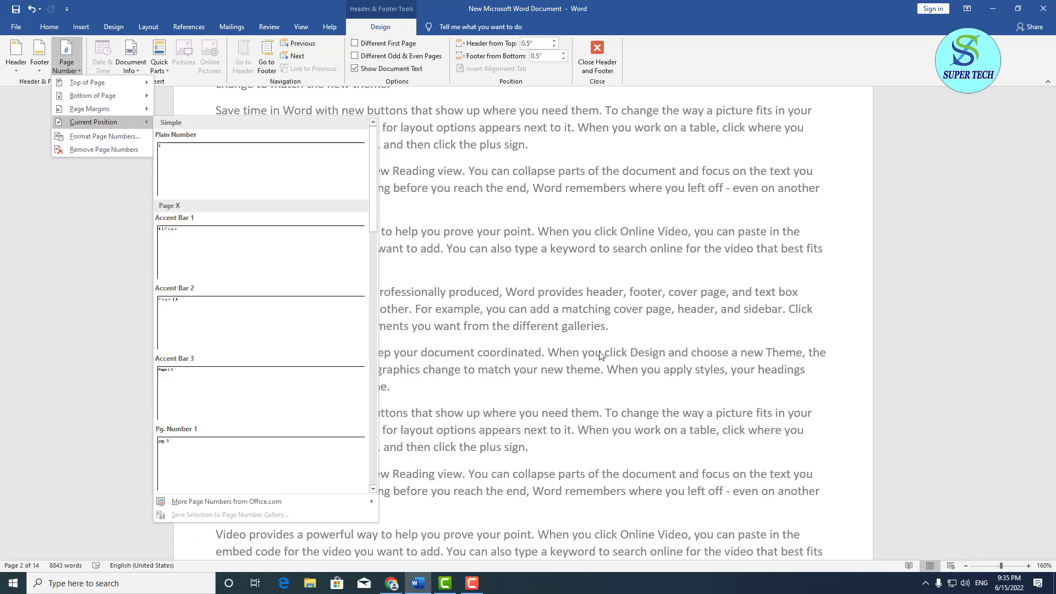
left_click(705, 433)
Step: Remove the page numbers from the headers and delete the remaining number from the page 2 footer
scroll(471, 345, "down", 8)
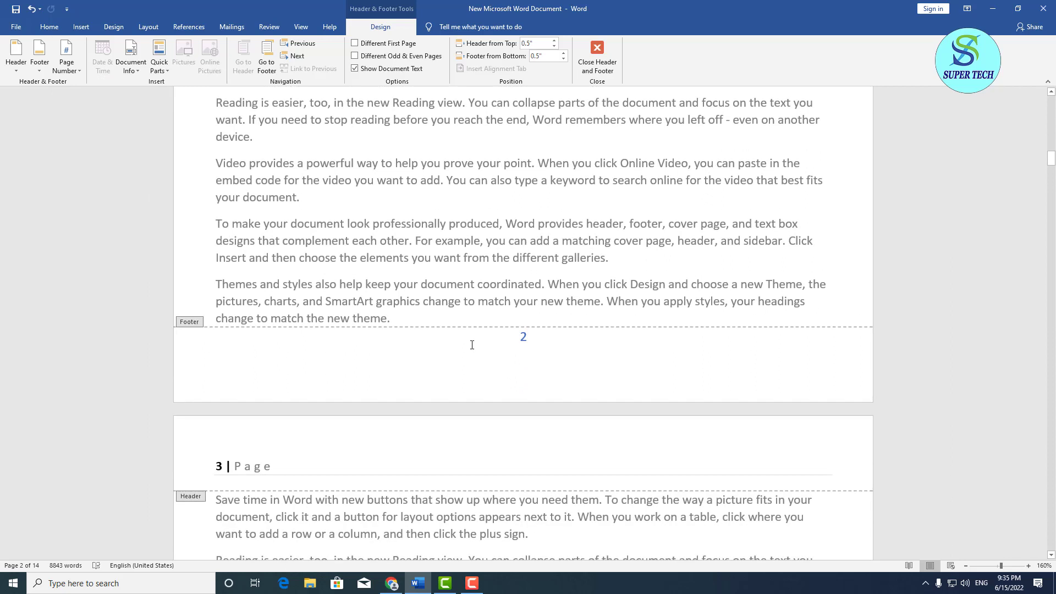
left_click_drag(529, 345, 511, 339)
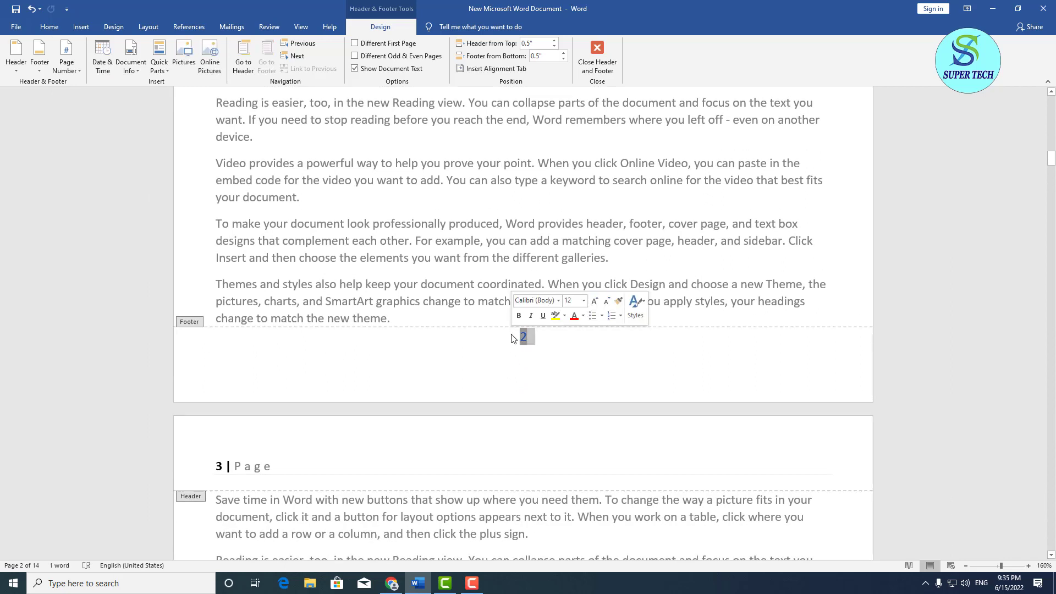
left_click(66, 58)
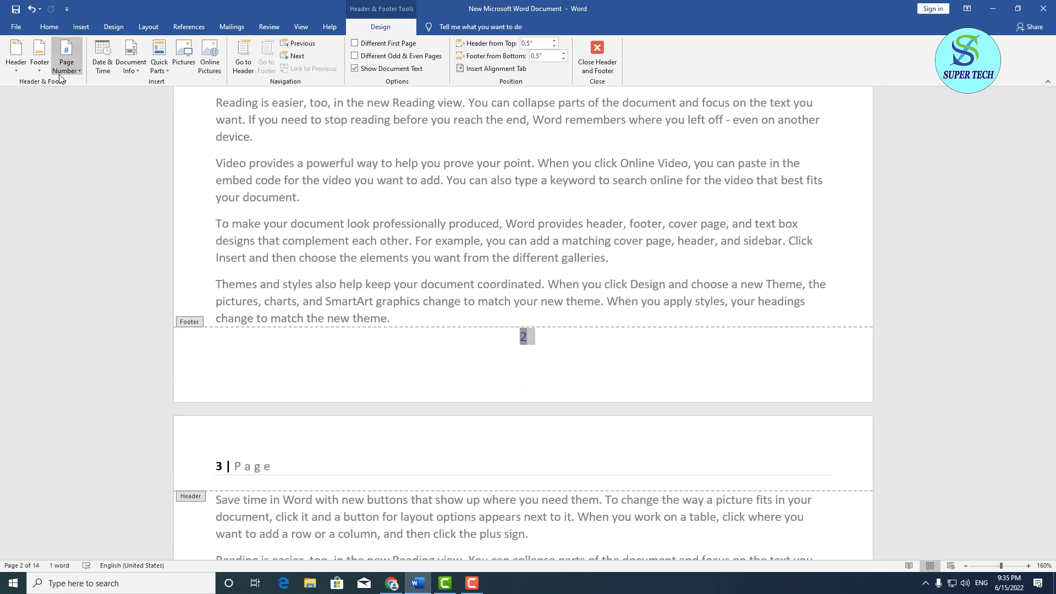
left_click(114, 145)
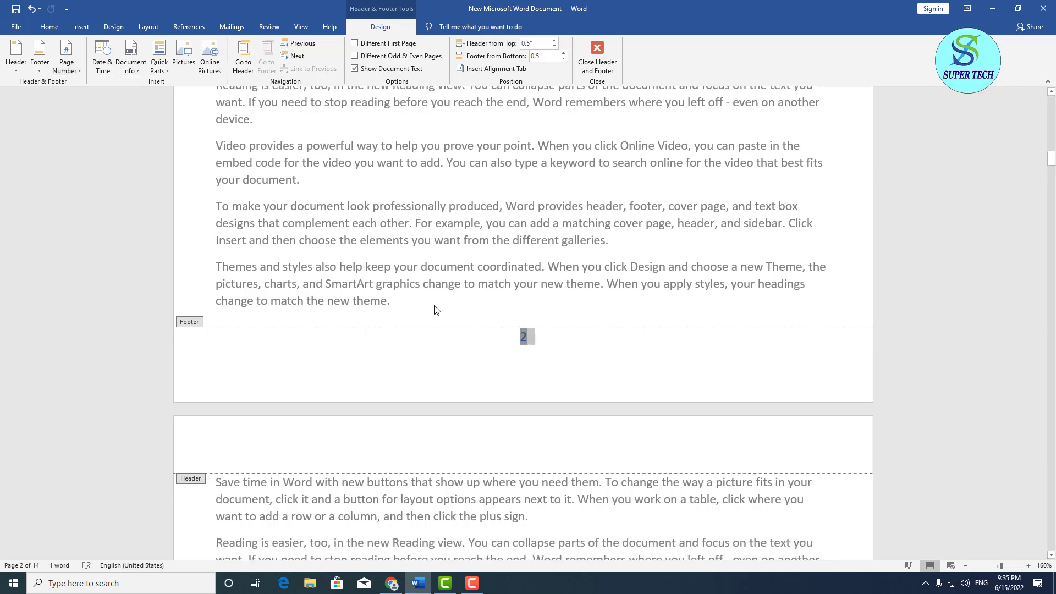
mouse_move(491, 341)
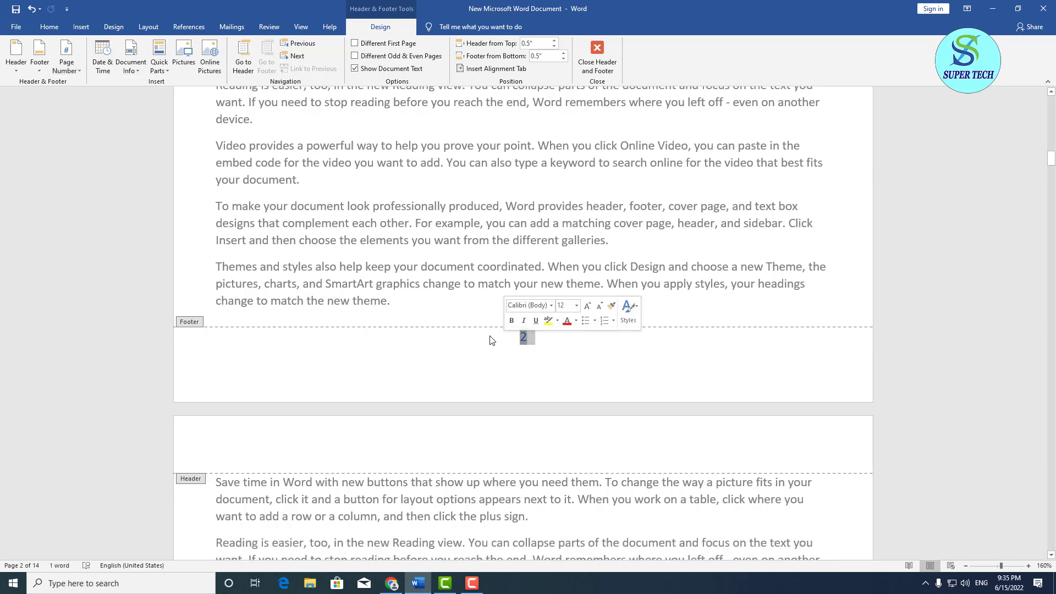
key("Delete")
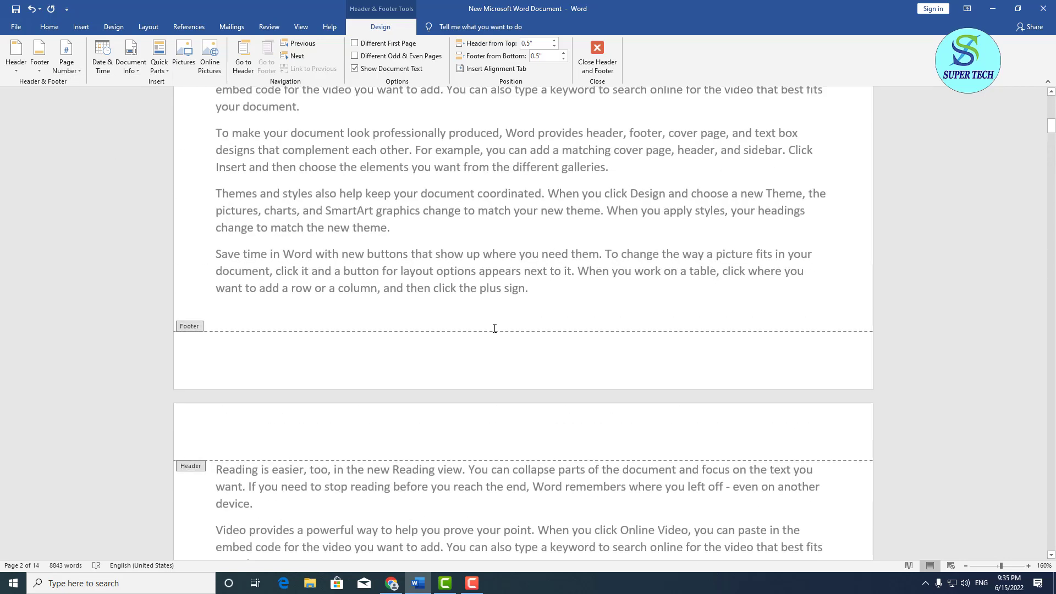
Step: Insert a Two Bars page number at the current position in the page 2 footer, and undo the insertion
scroll(495, 328, "down", 15)
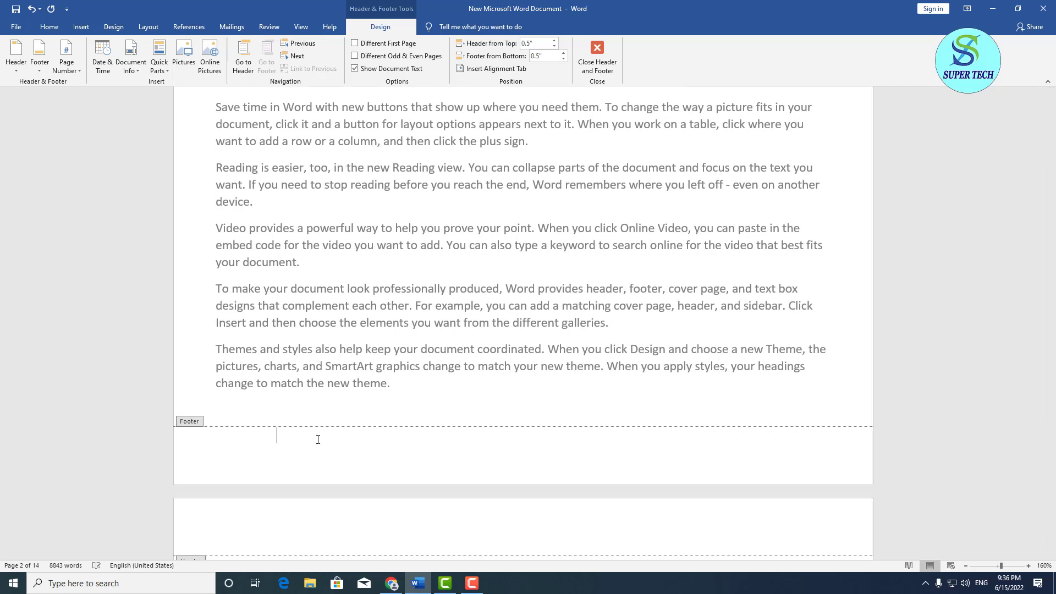
left_click(297, 439)
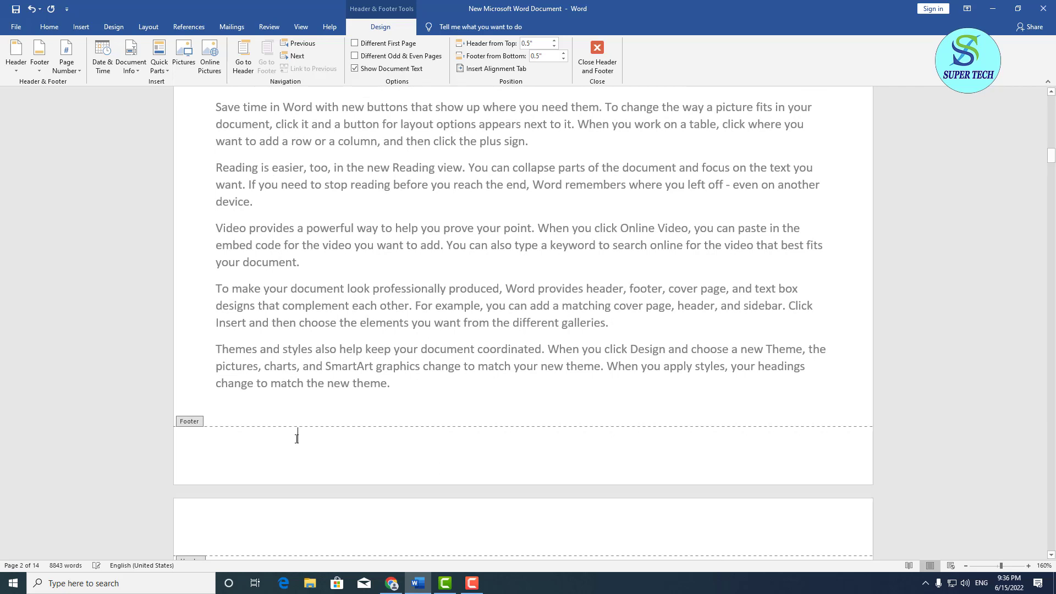
left_click(59, 68)
mouse_move(101, 123)
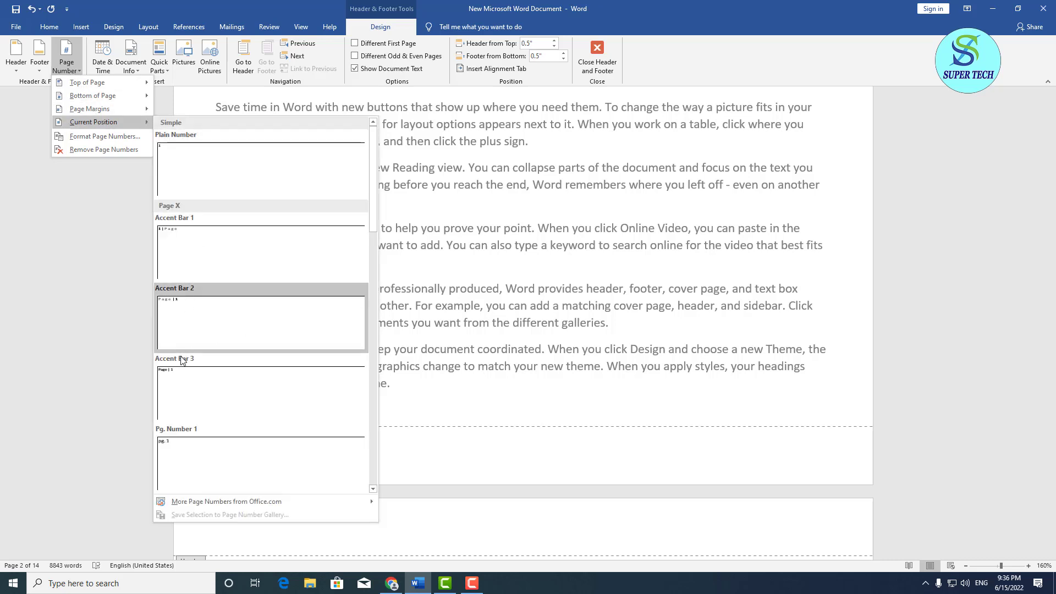
scroll(178, 281, "down", 5)
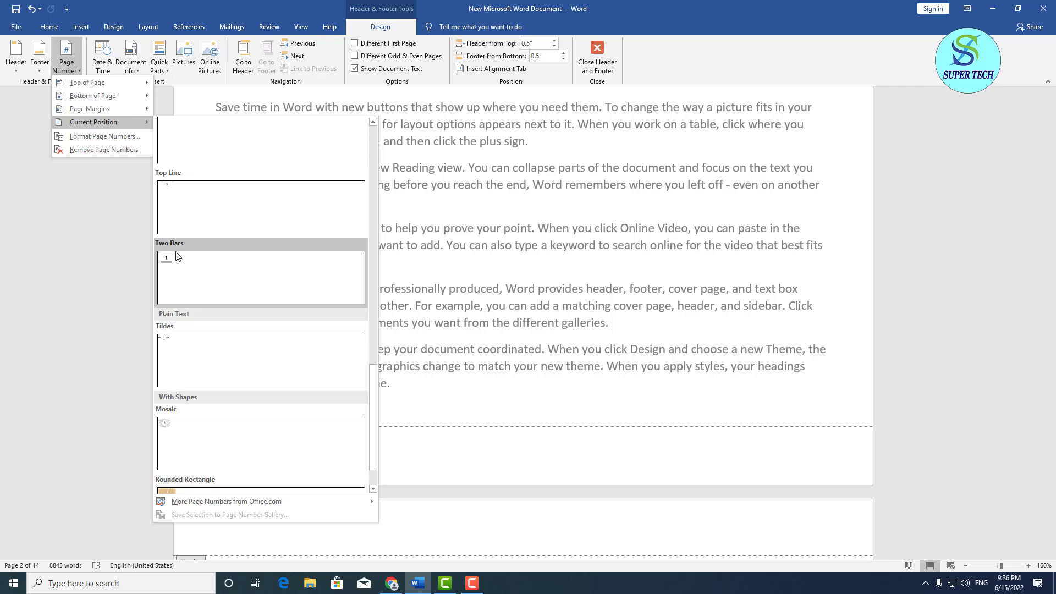
left_click(172, 278)
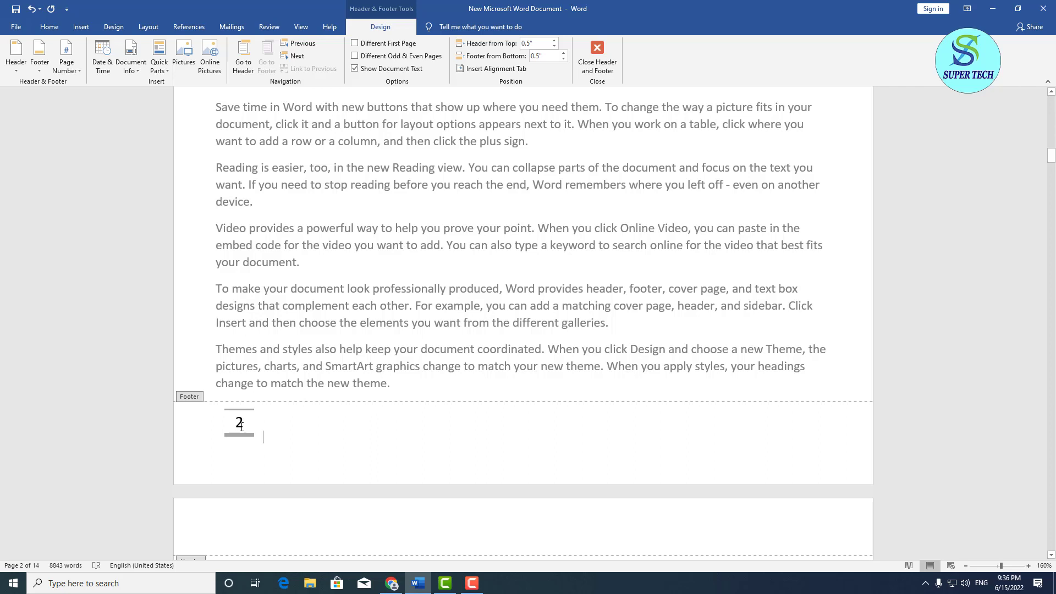
key("ctrl+z")
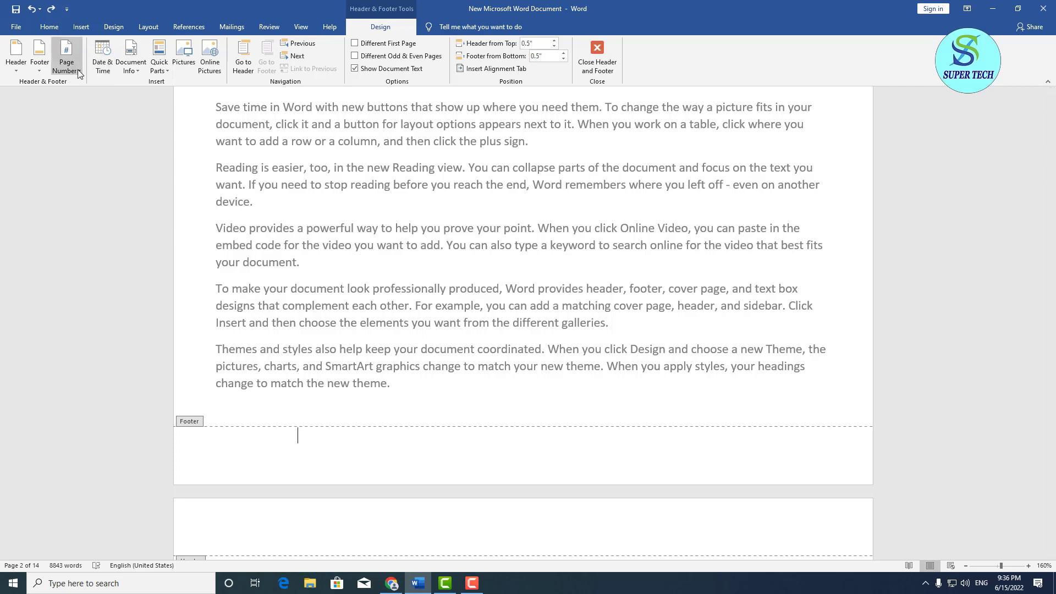
Step: Insert the date into the page 2 footer in the "Wednesday, June 15, 2022" format, and undo the insertion
left_click(107, 69)
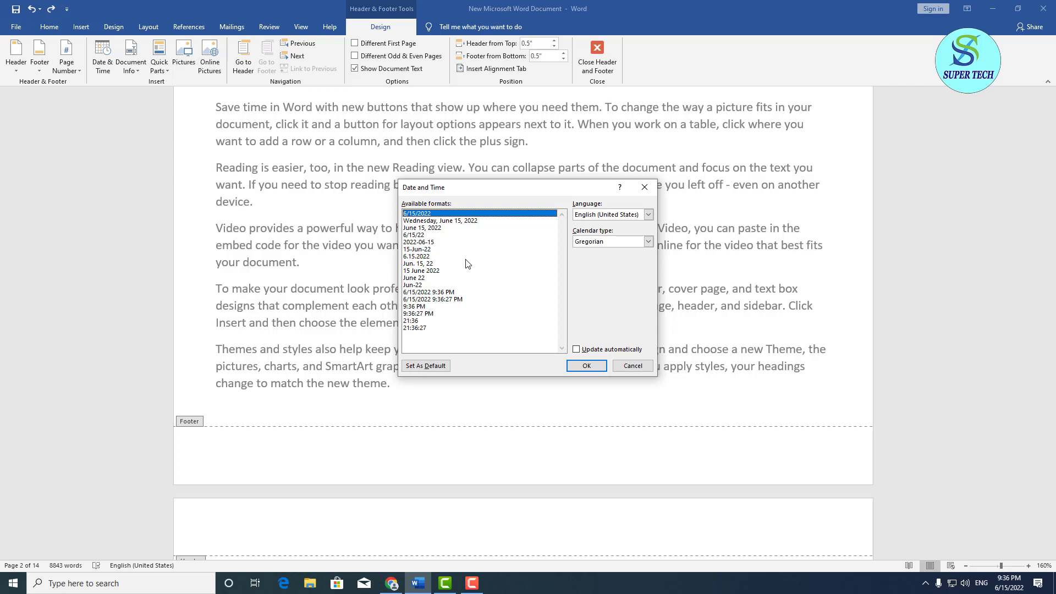
left_click(487, 220)
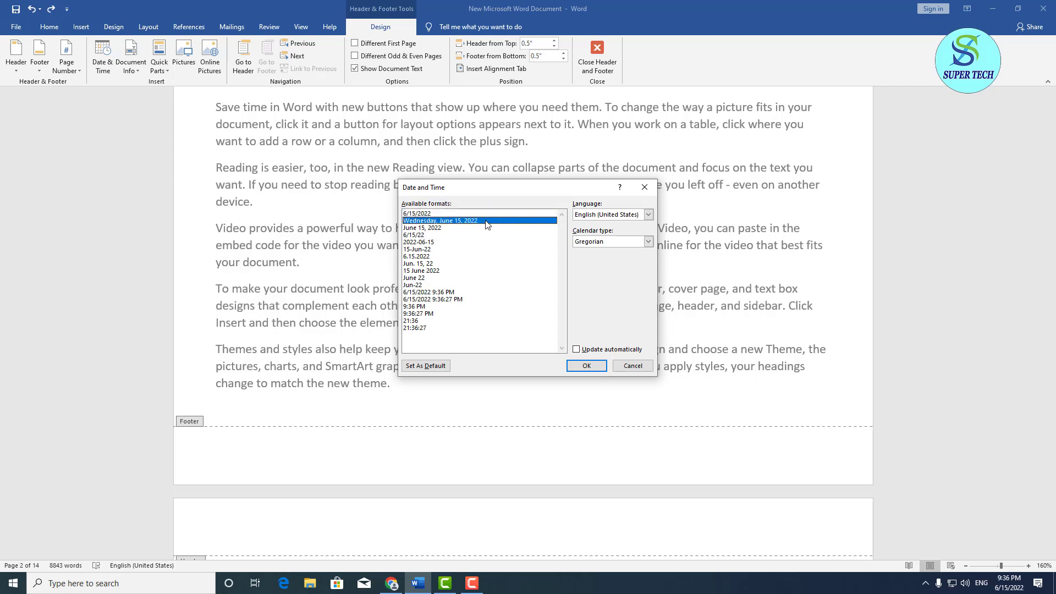
left_click(594, 366)
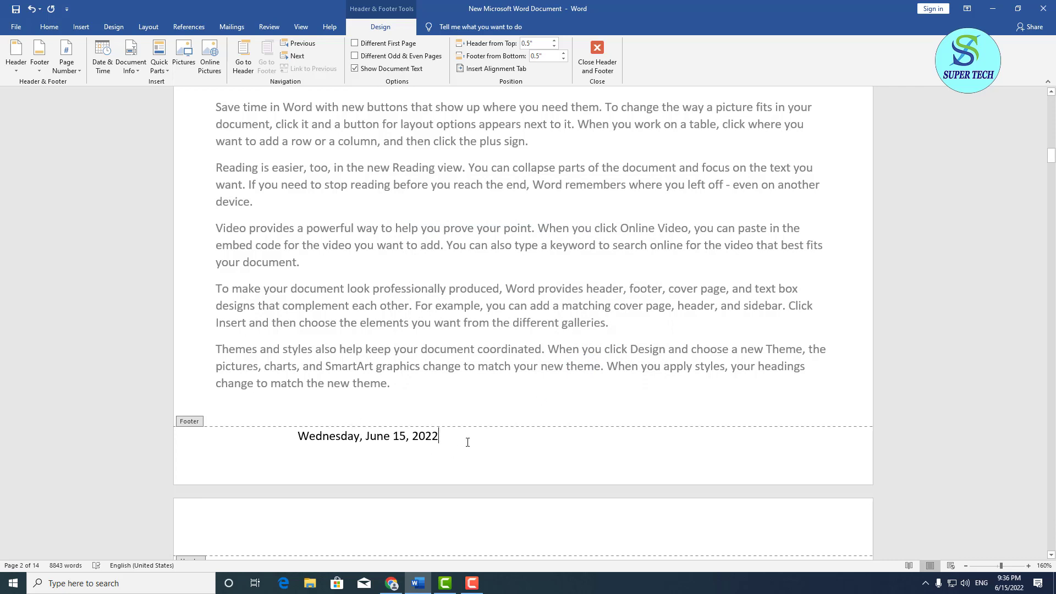
key("ctrl+z")
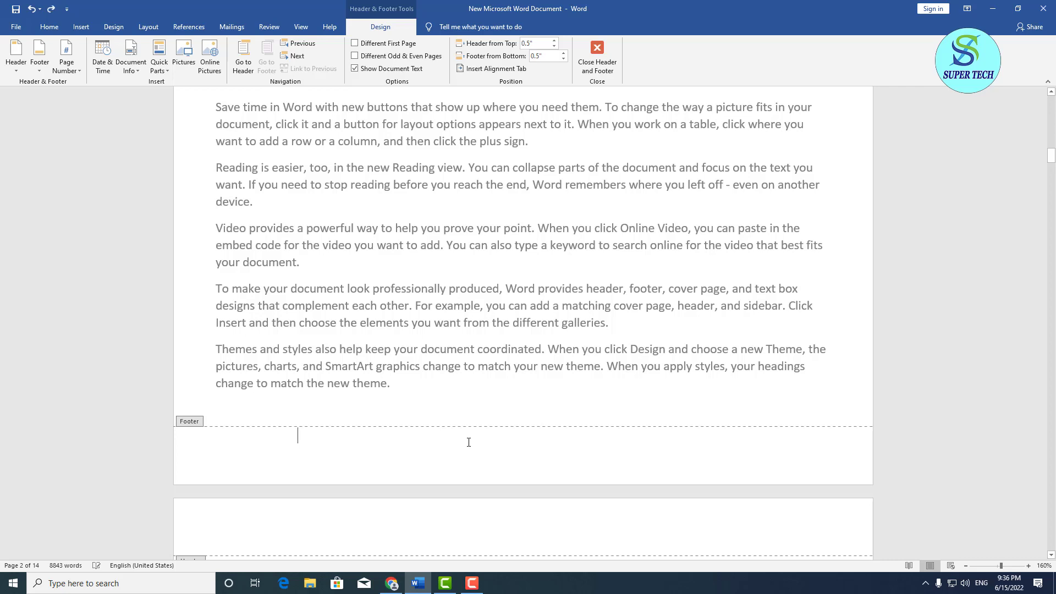
left_click(138, 73)
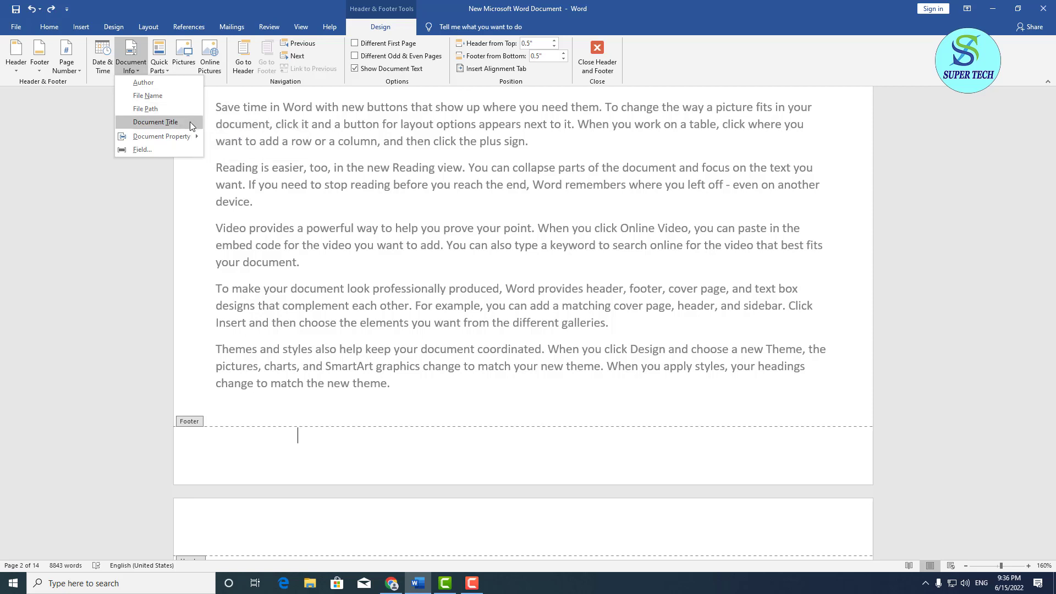
left_click(492, 407)
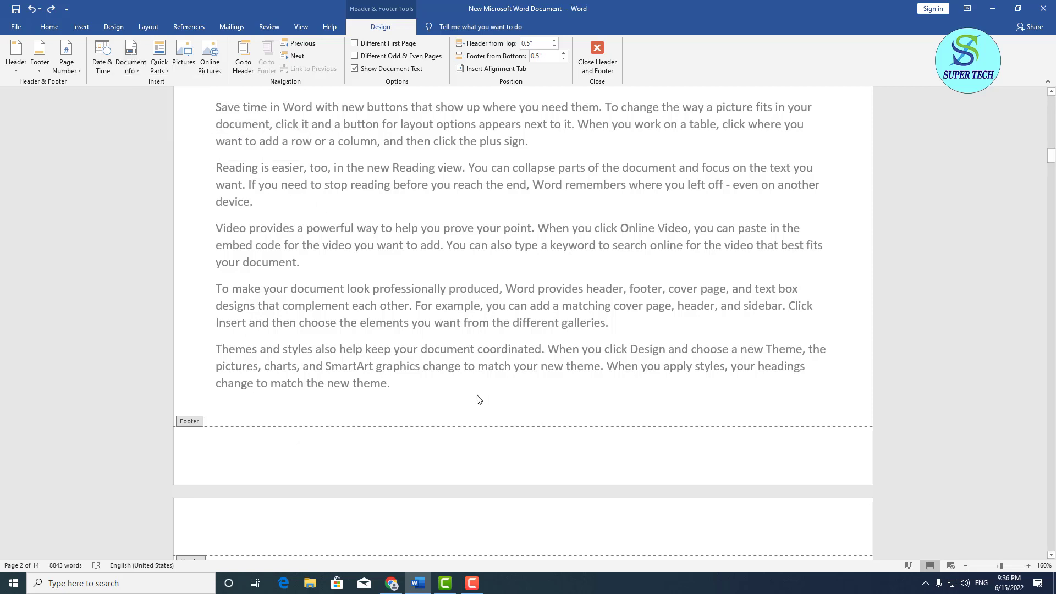
scroll(478, 400, "up", 1)
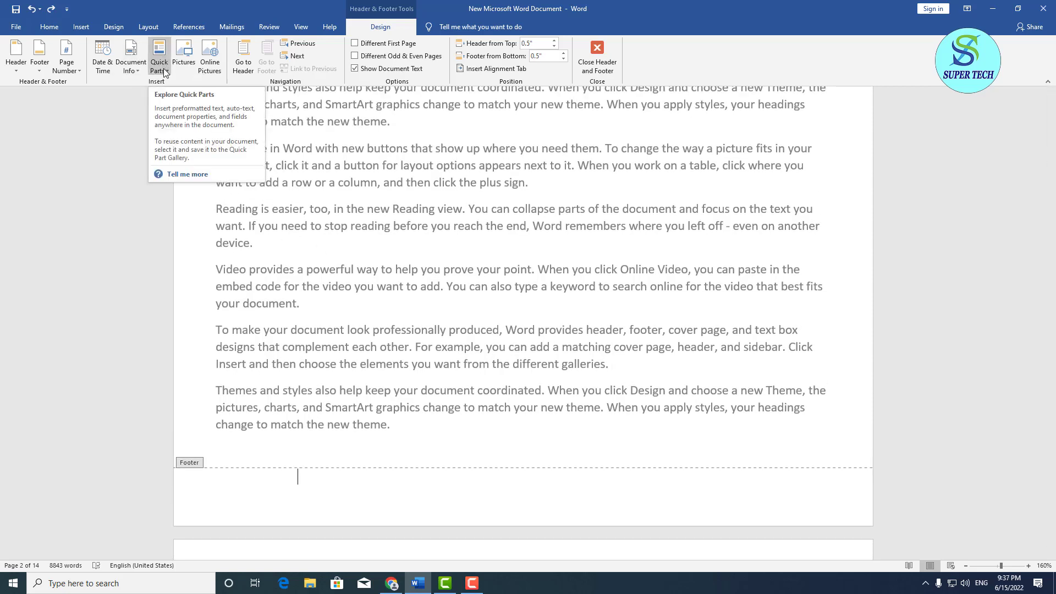
left_click(83, 25)
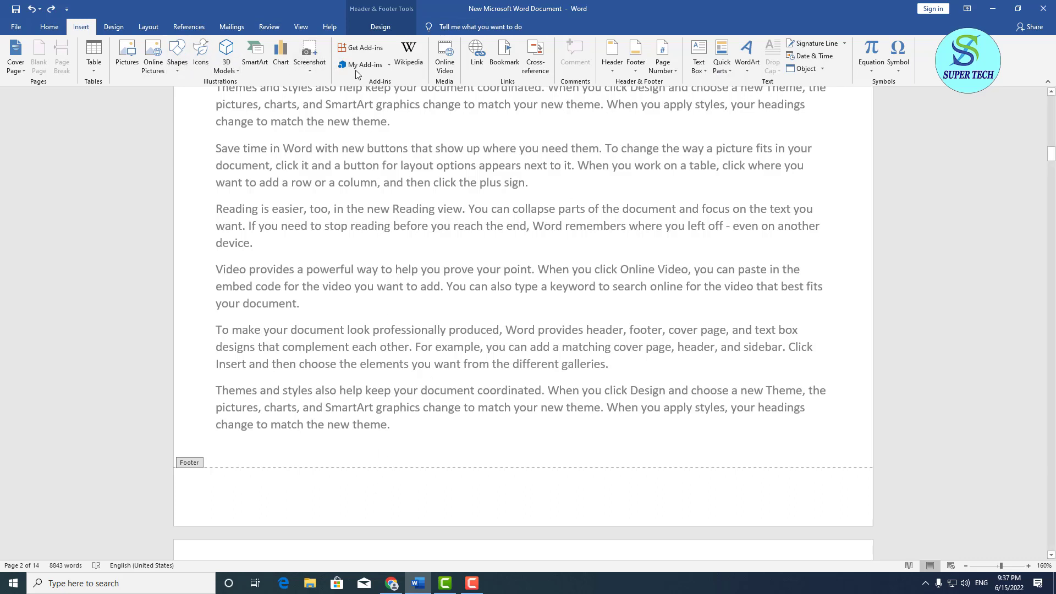
left_click(378, 27)
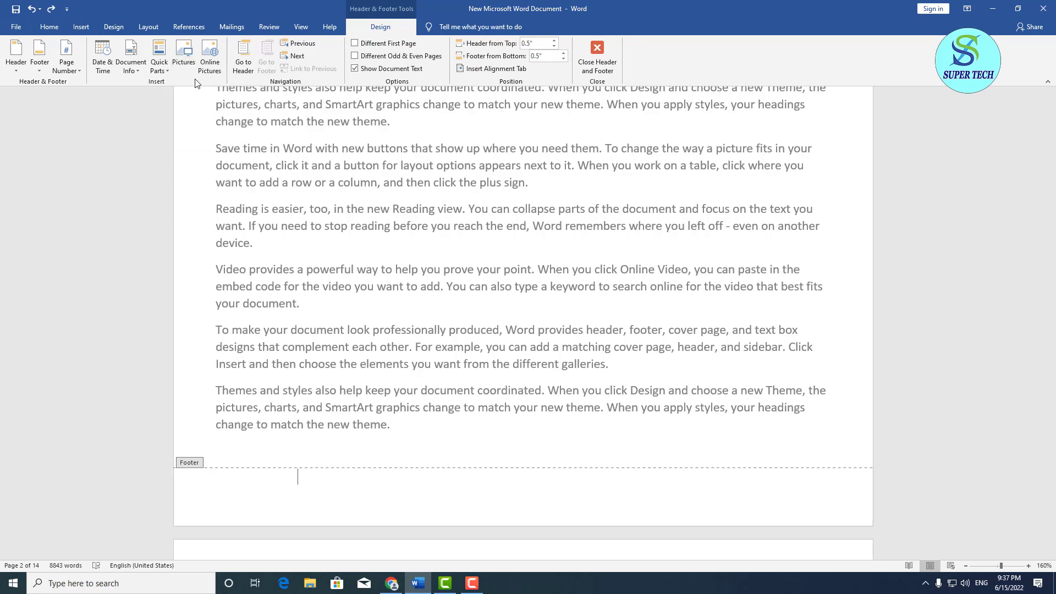
Step: Insert the built-in Banded header and return to the header on page 1
scroll(261, 275, "up", 5)
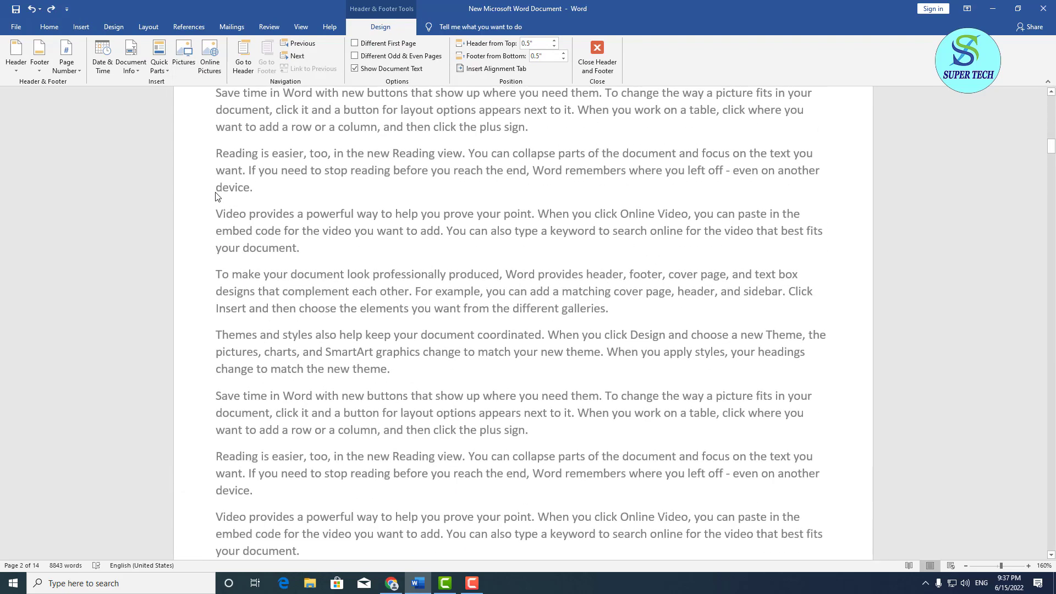
scroll(261, 275, "up", 10)
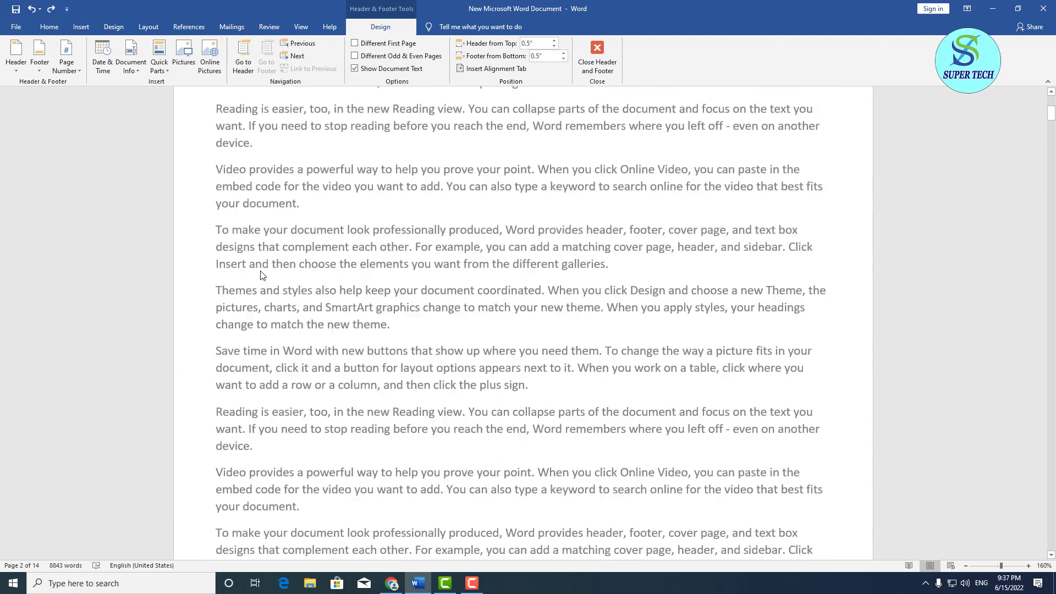
left_click(16, 55)
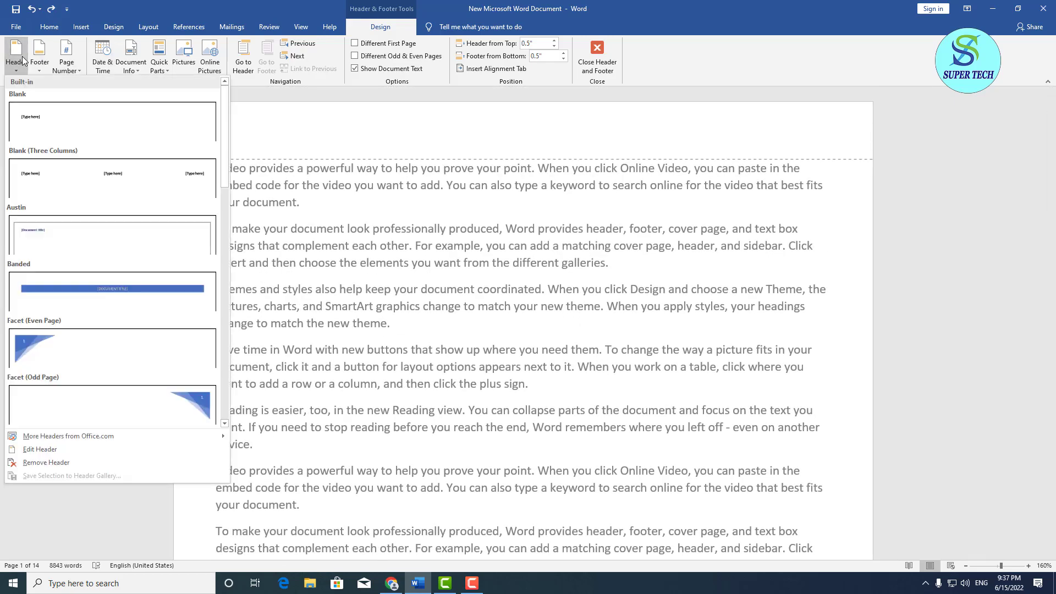
left_click(123, 295)
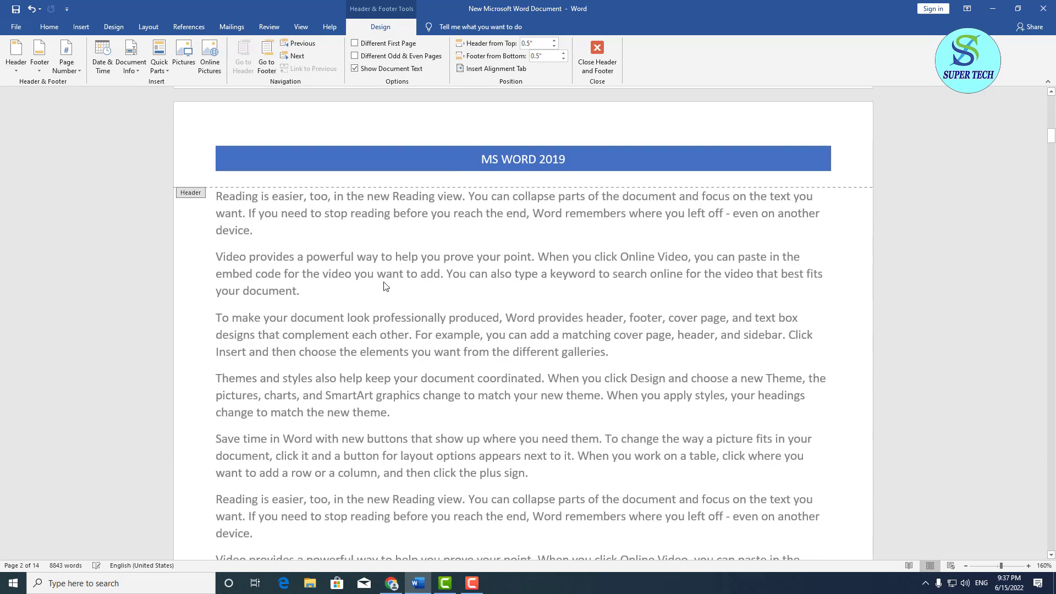
scroll(418, 278, "up", 5)
scroll(435, 268, "up", 10)
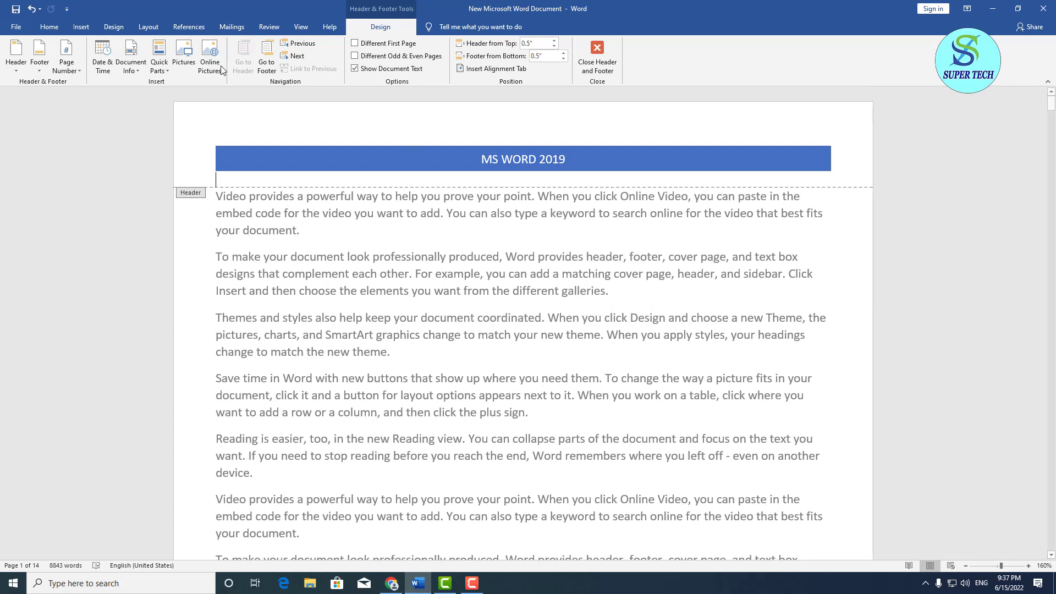
Step: Insert the picture "The Bridge Academy logo 2" from Downloads into the page 1 header and shrink it to less than a third of its width
left_click(184, 55)
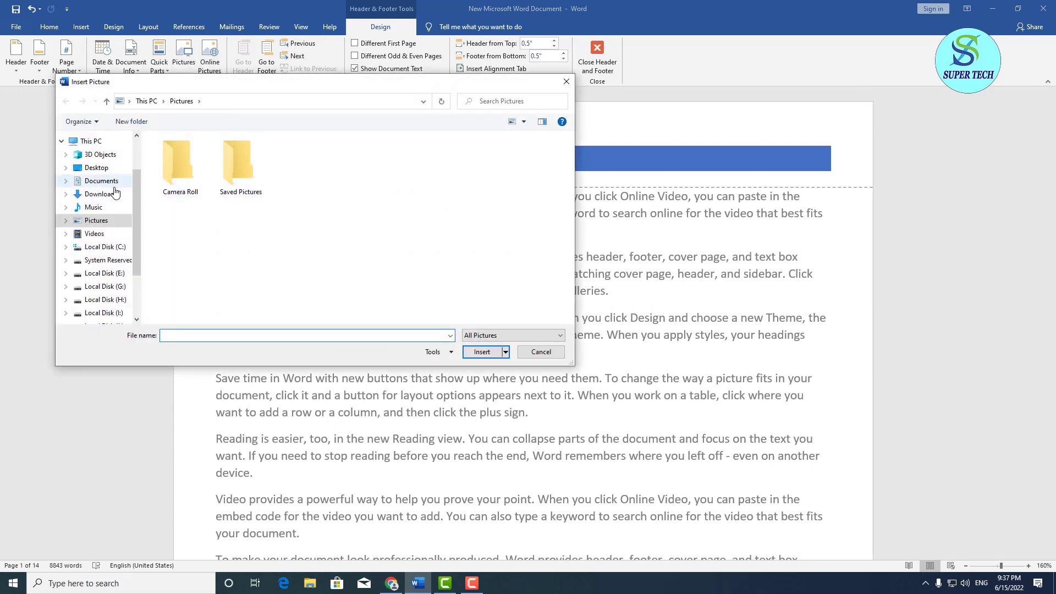
left_click(100, 193)
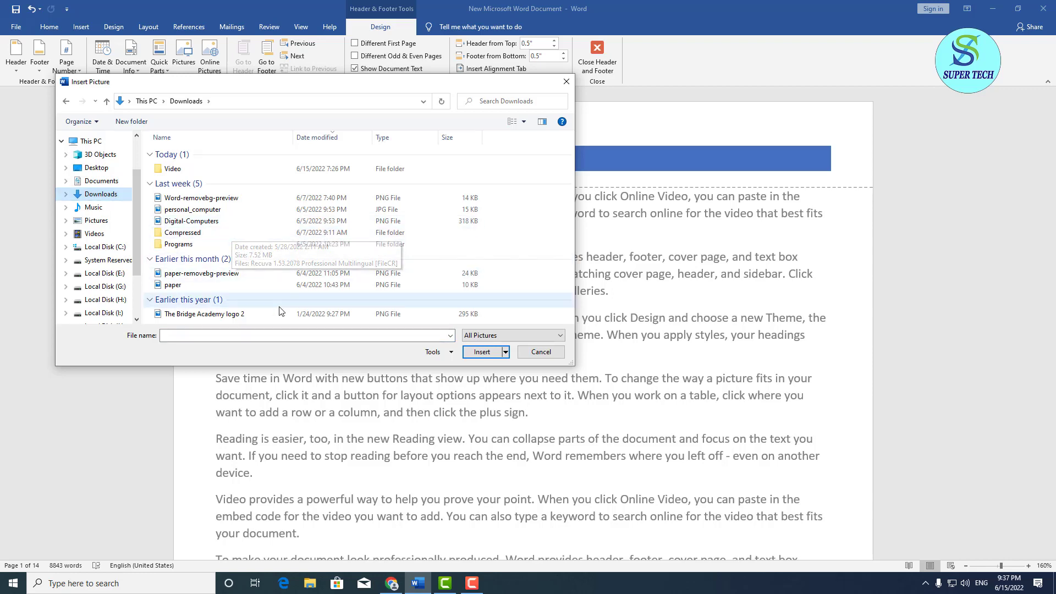
left_click(282, 314)
left_click(482, 352)
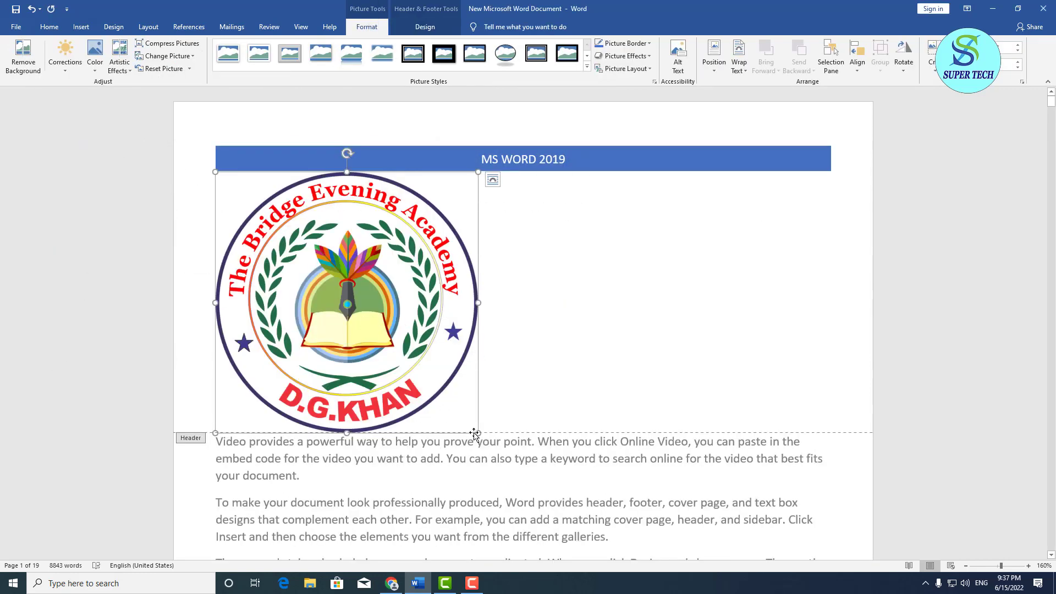
left_click_drag(477, 432, 291, 247)
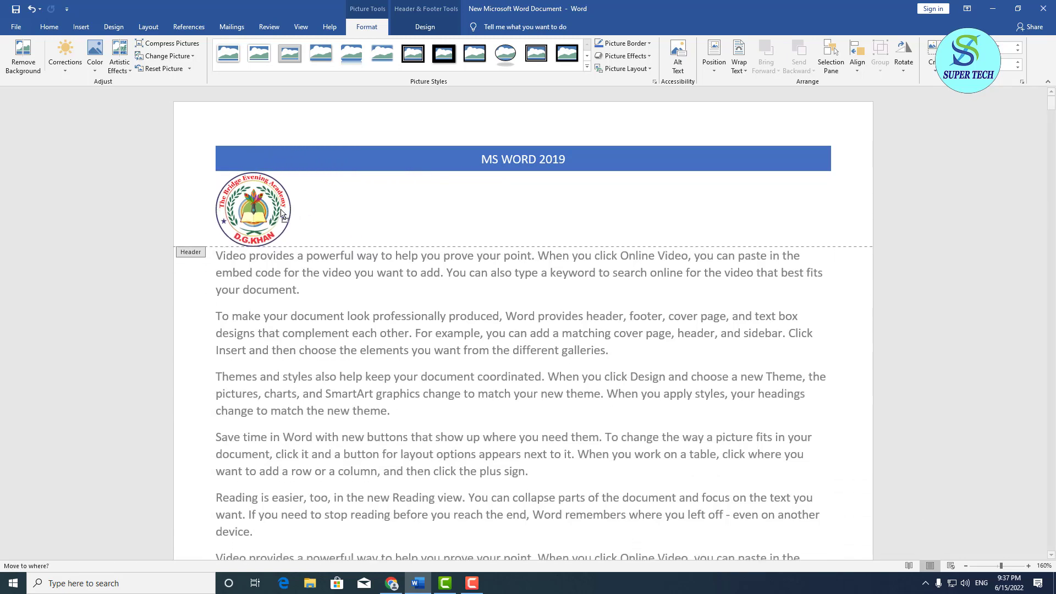
Step: Set the logo's text wrapping to Square and place it beside the left end of the blue header band
right_click(270, 209)
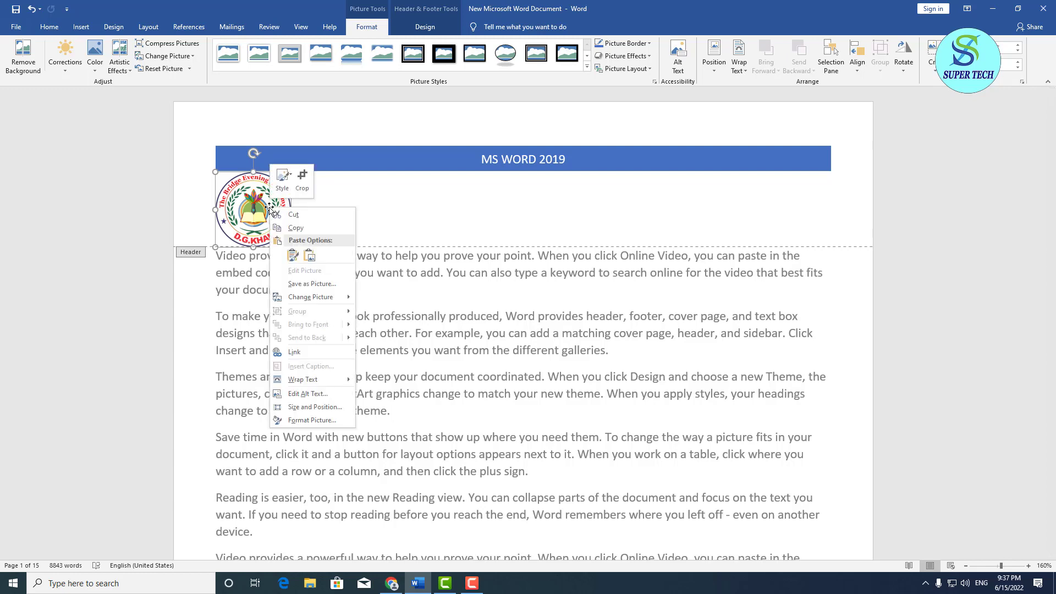
mouse_move(334, 381)
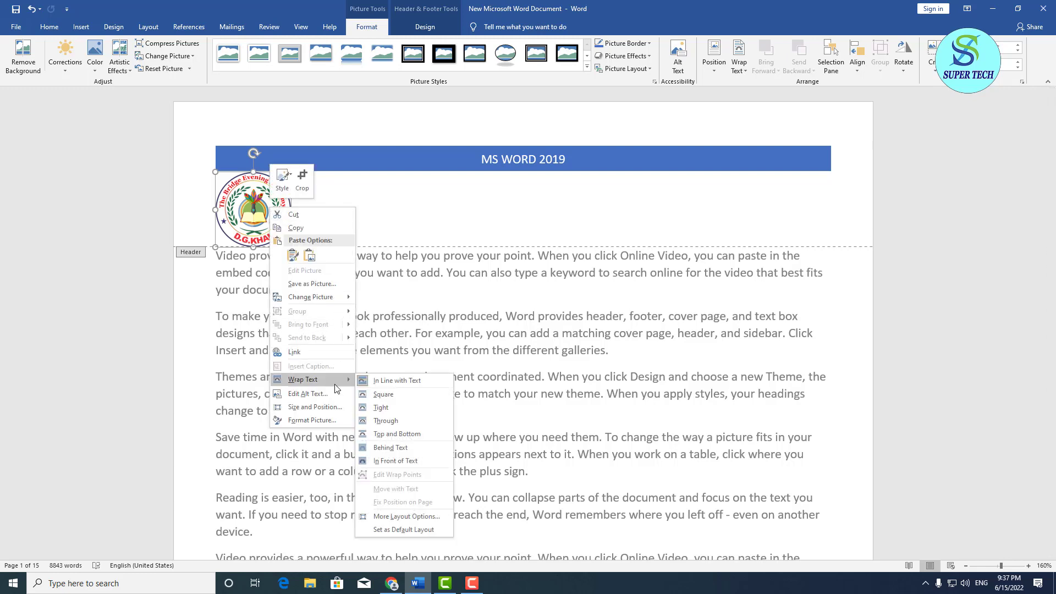
left_click(385, 395)
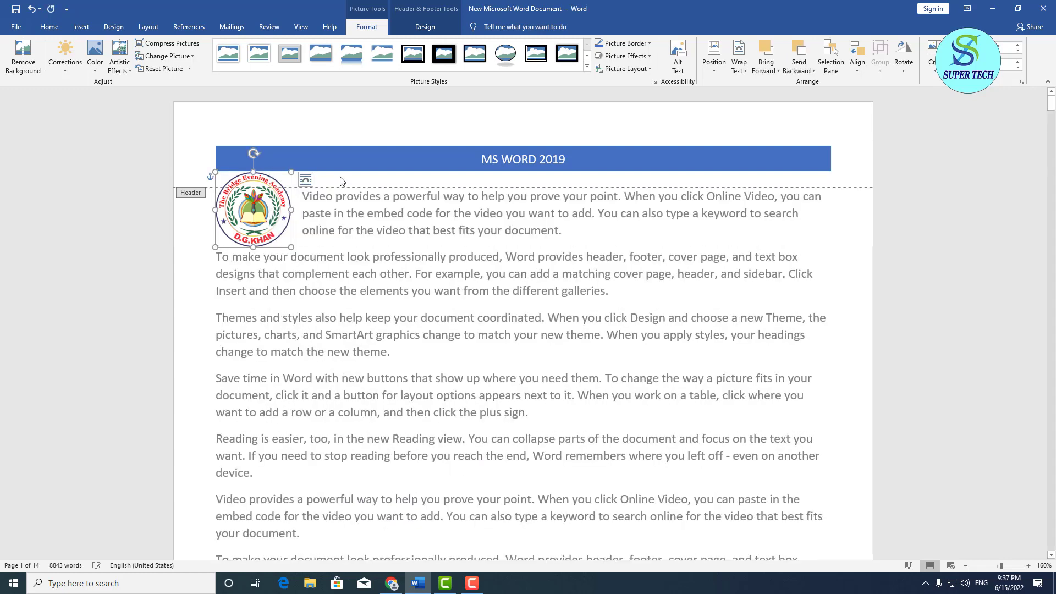
left_click_drag(268, 217, 362, 114)
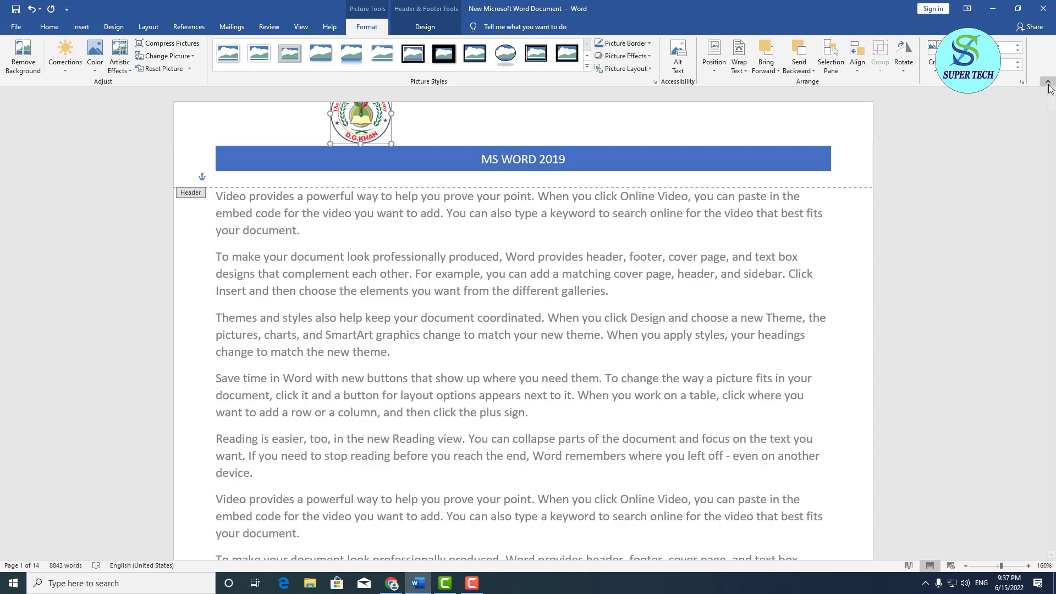
left_click_drag(357, 130, 233, 167)
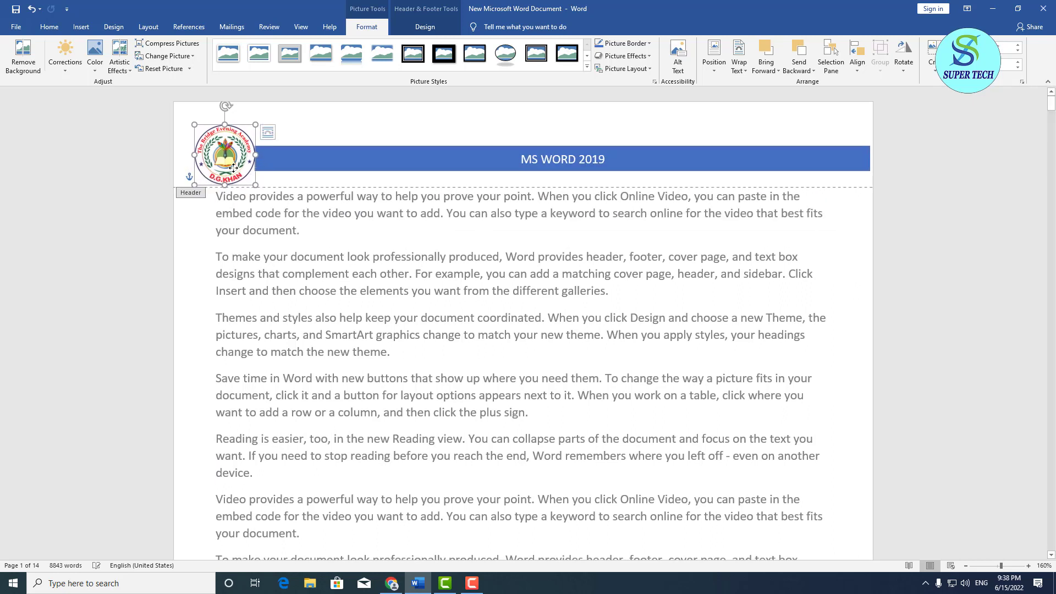
left_click(321, 123)
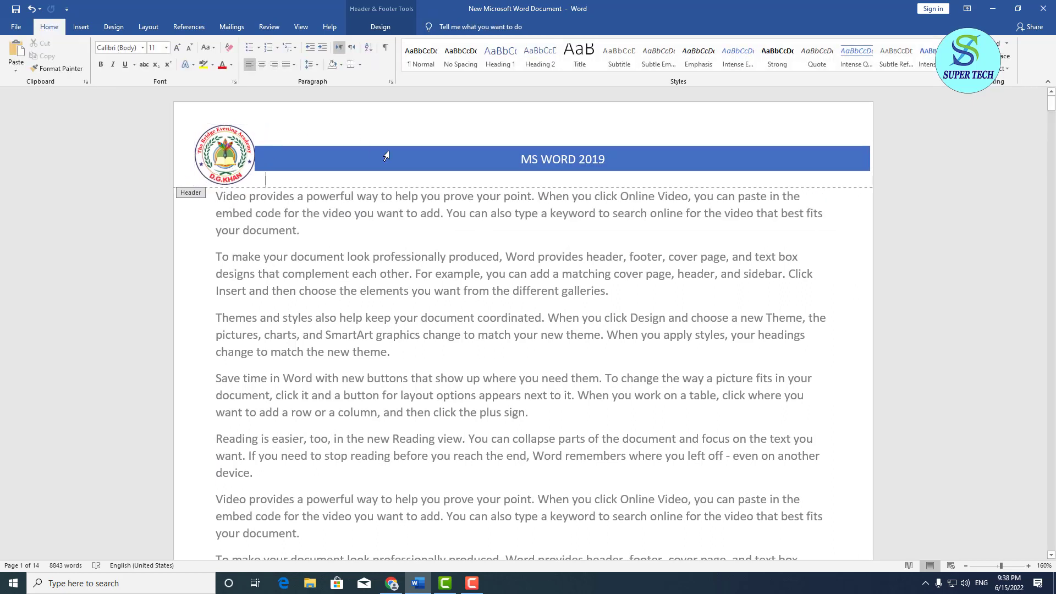
Step: Leave header editing and check the logo and title band on the following pages
scroll(498, 204, "down", 7)
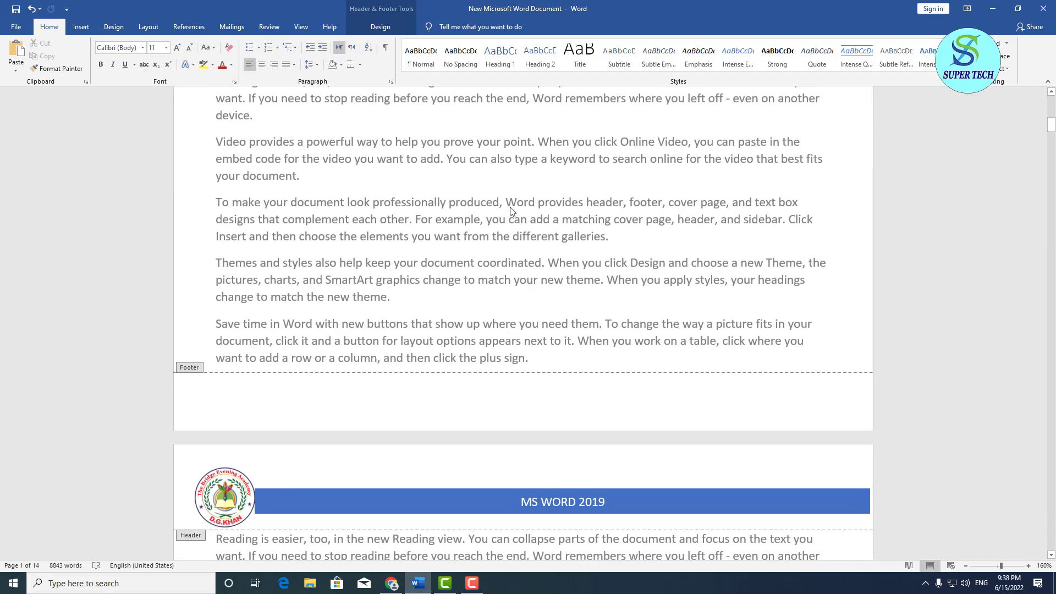
double_click(789, 244)
scroll(744, 275, "down", 7)
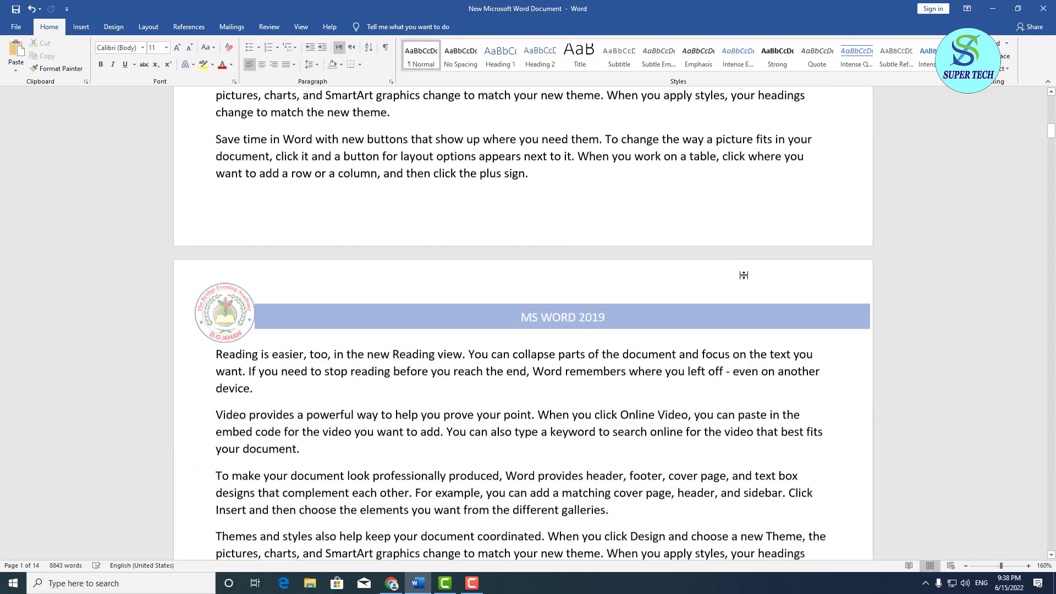
scroll(744, 275, "down", 5)
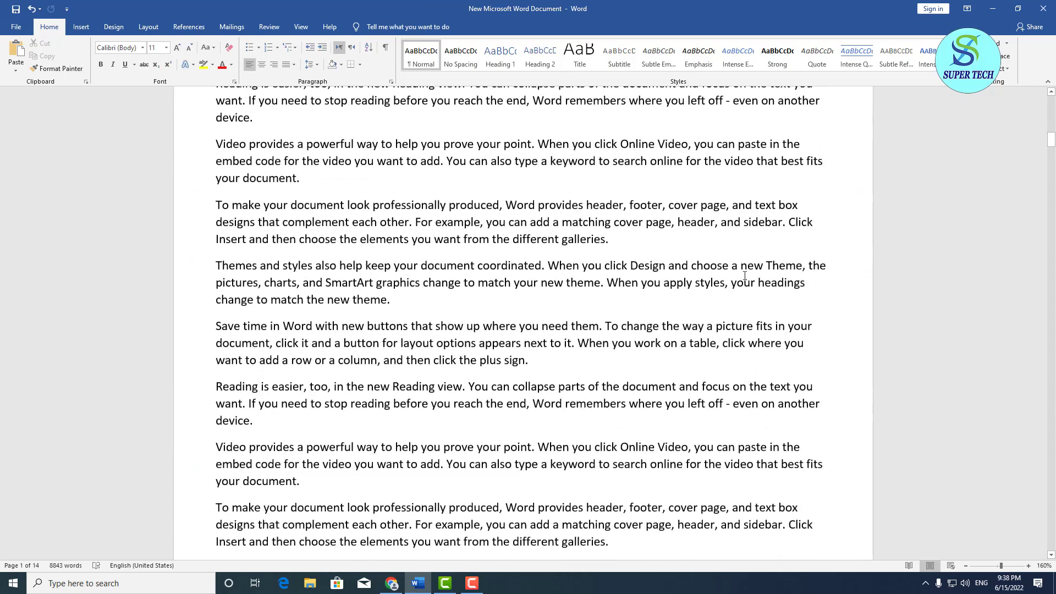
scroll(745, 274, "down", 7)
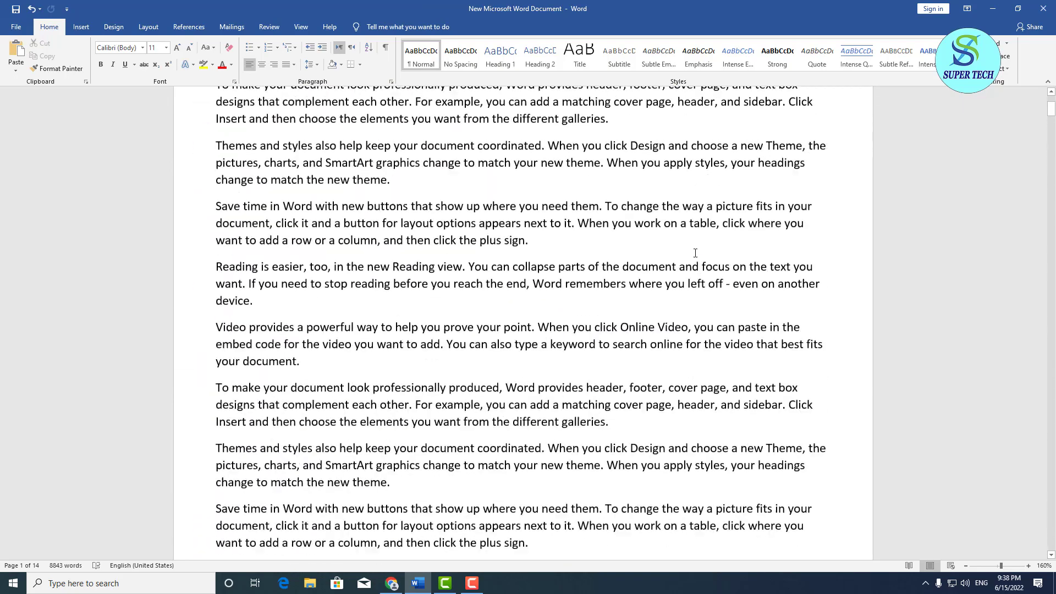
scroll(693, 250, "up", 3)
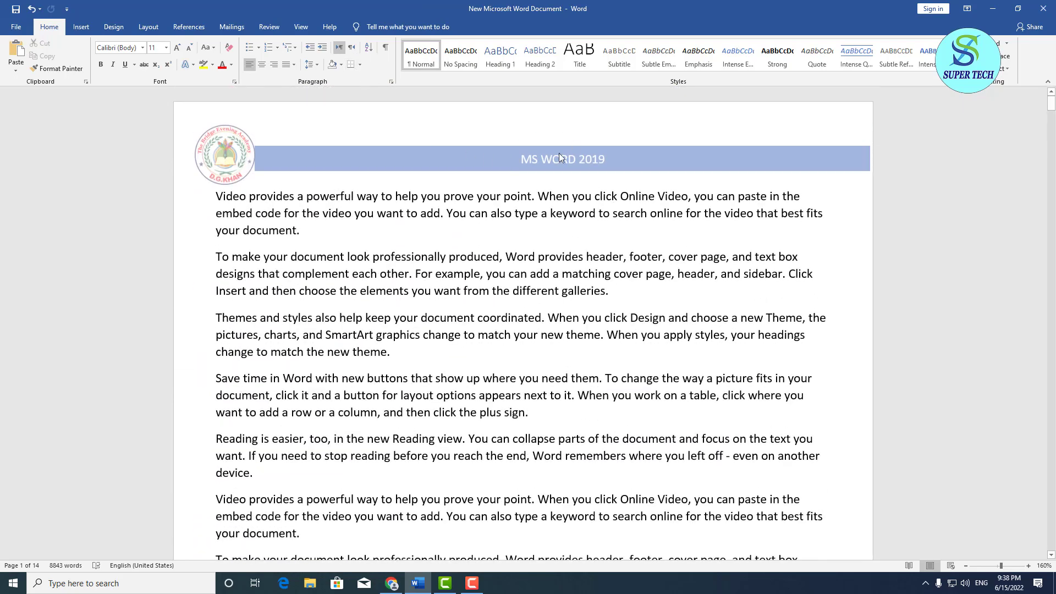
Step: Reopen the page 1 header for editing and remove the header from the document
double_click(637, 138)
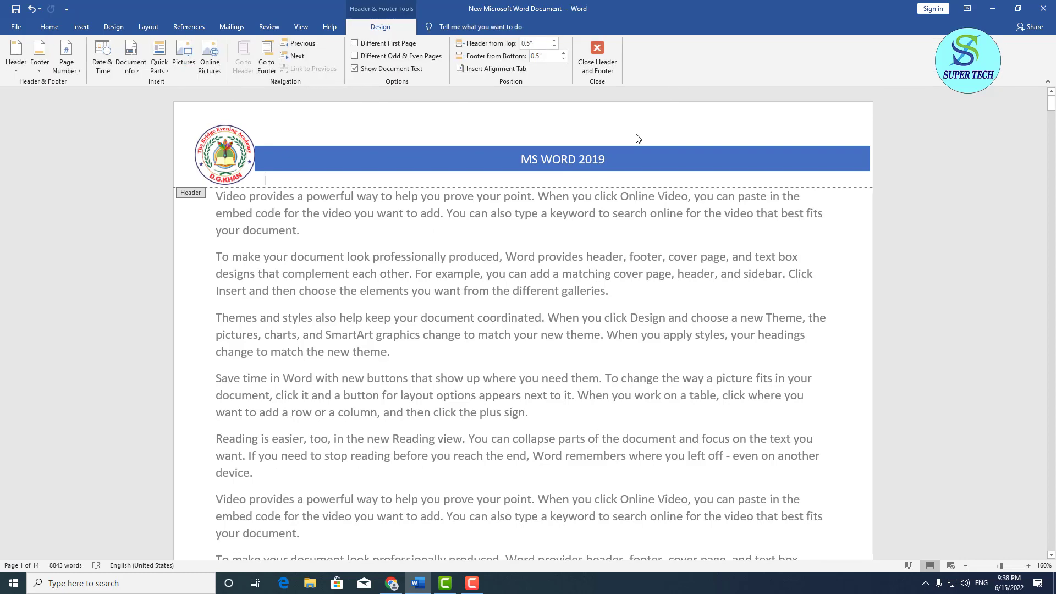
left_click(16, 58)
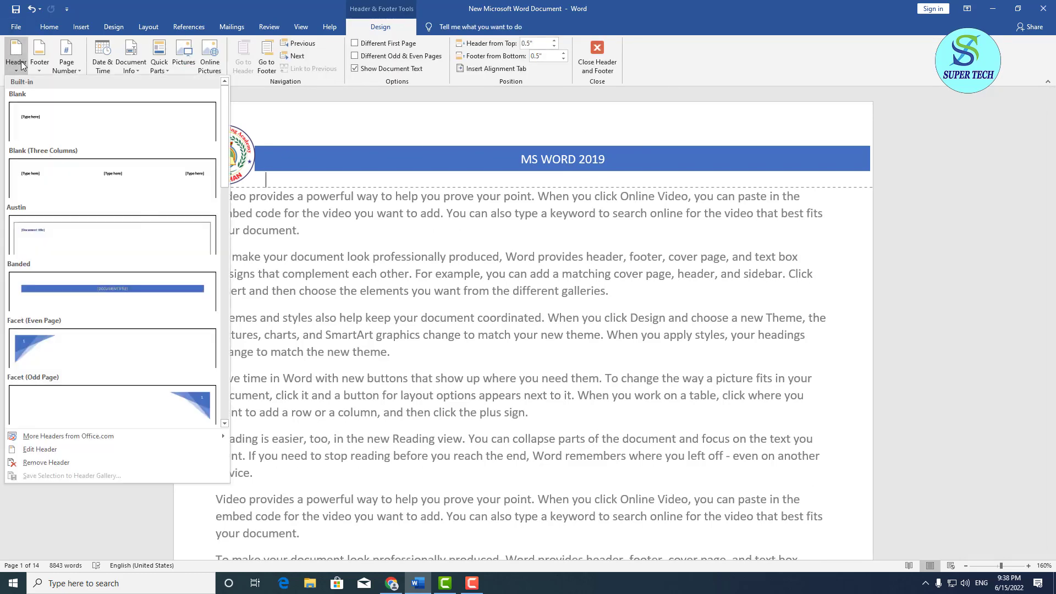
left_click(96, 458)
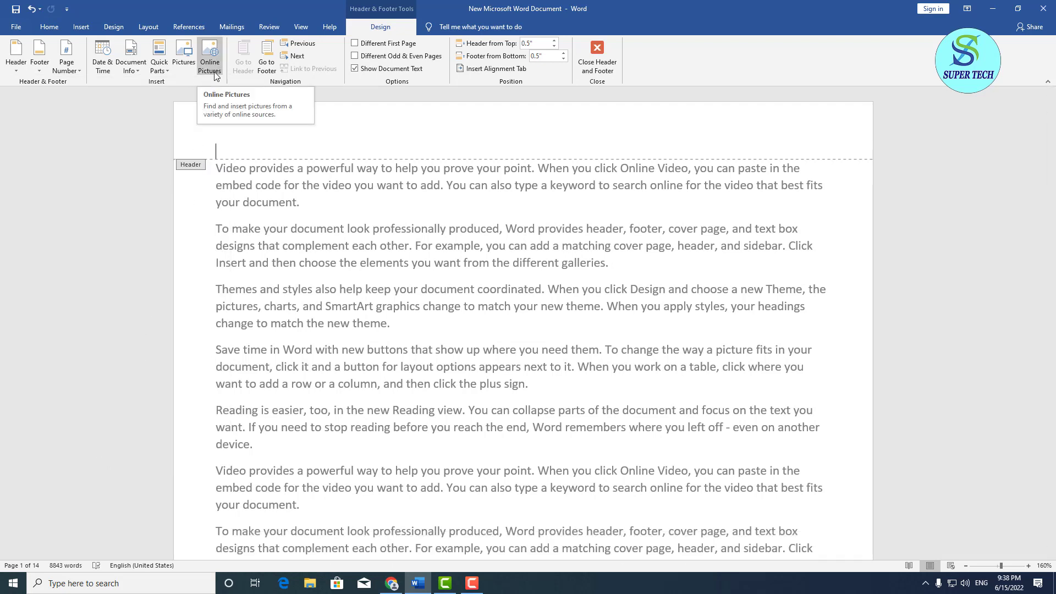
Step: Go from the page 1 header to its footer and examine the header and footer areas of the page
left_click(267, 64)
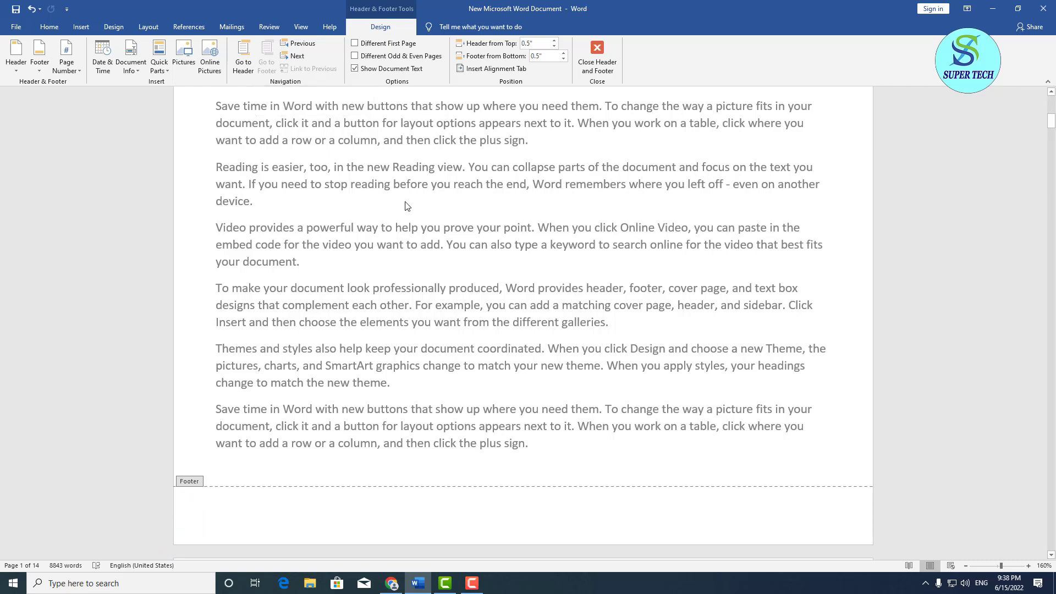
scroll(406, 206, "up", 6)
scroll(406, 205, "up", 4)
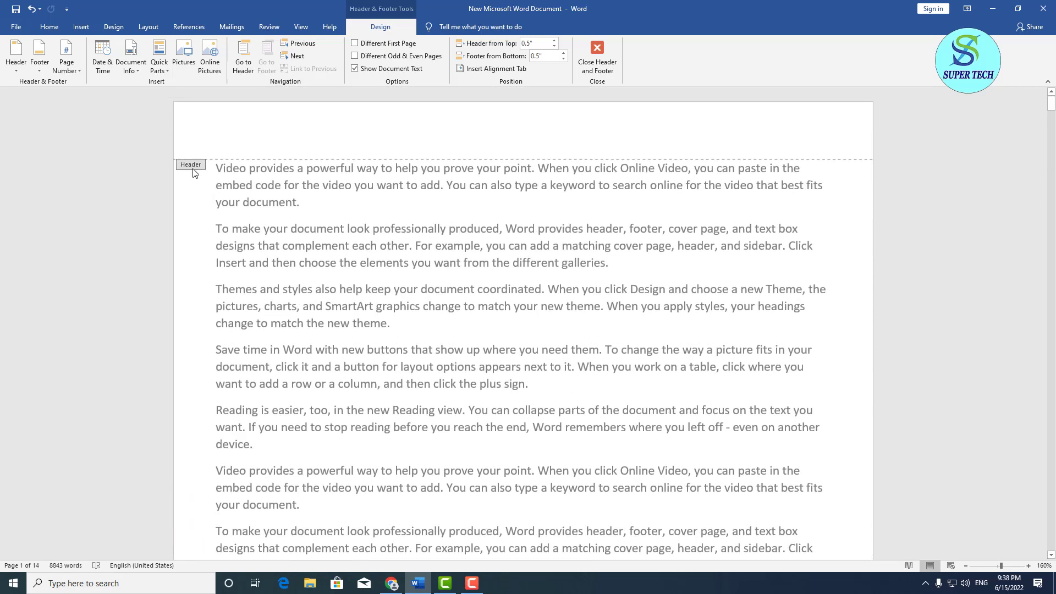
scroll(205, 205, "down", 15)
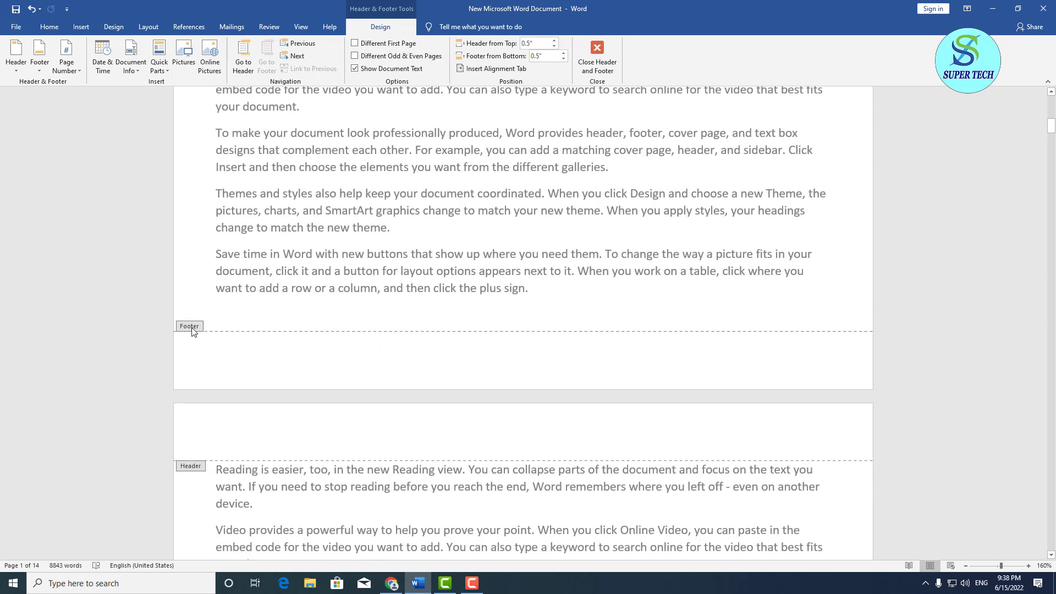
Step: Enable Different First Page for headers and footers, and examine the header and footer labels on pages 1 and 2
left_click(397, 49)
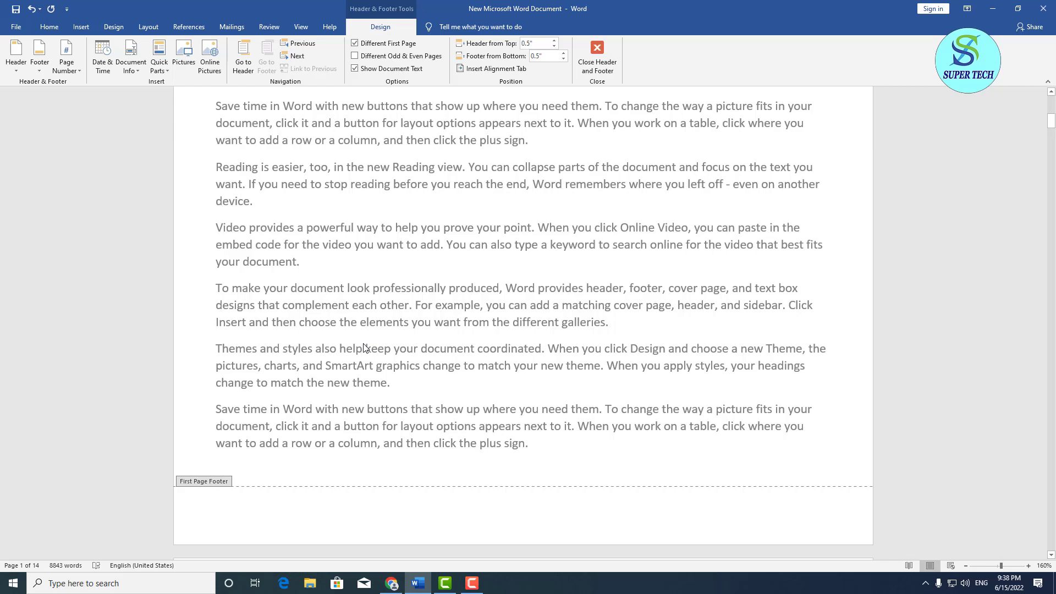
scroll(364, 348, "down", 8)
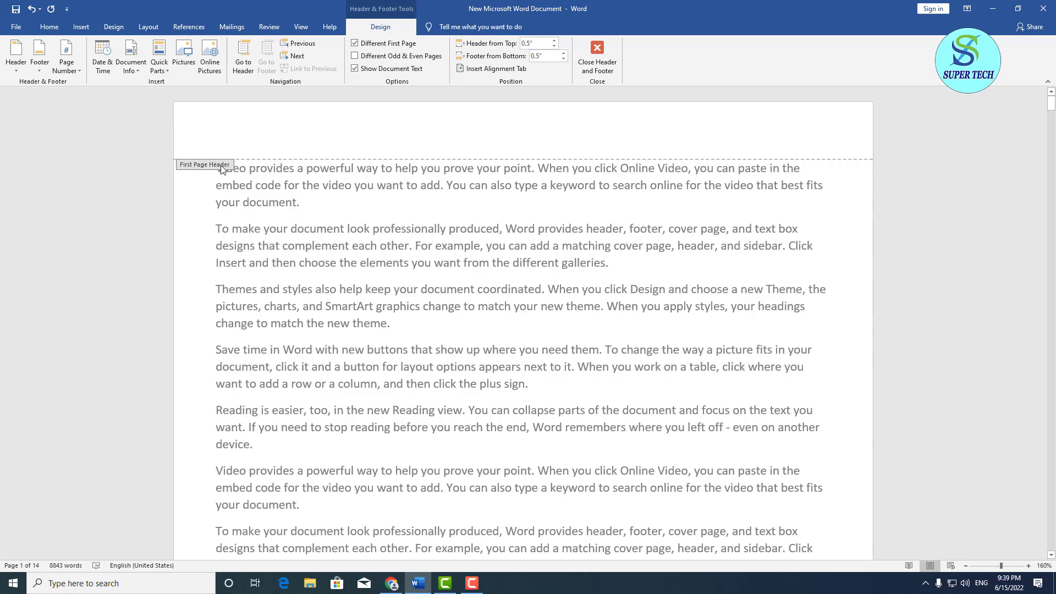
scroll(222, 170, "down", 10)
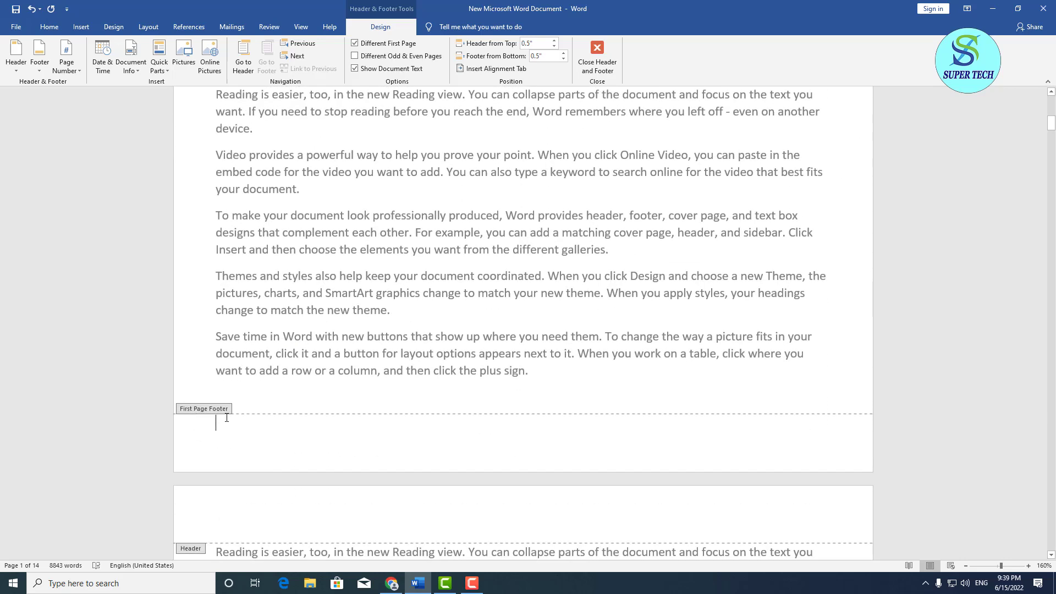
scroll(217, 418, "up", 10)
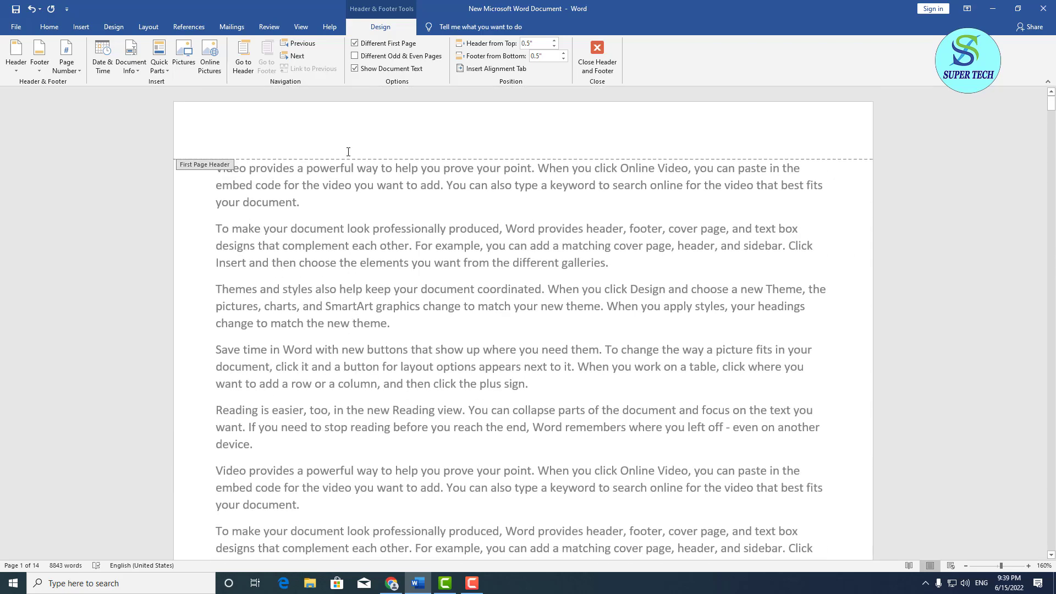
scroll(271, 174, "down", 8)
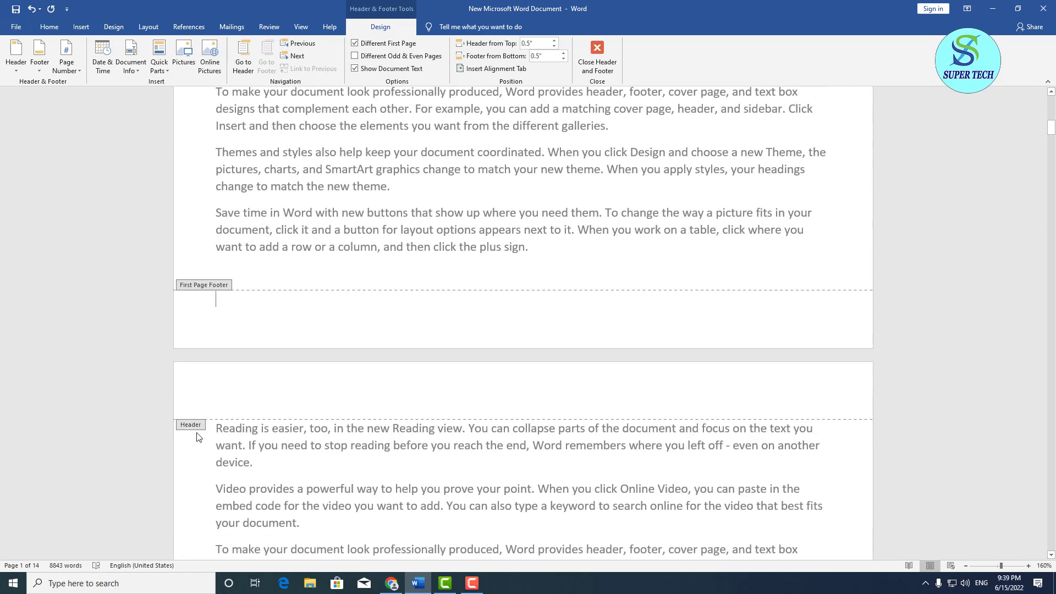
scroll(231, 456, "down", 5)
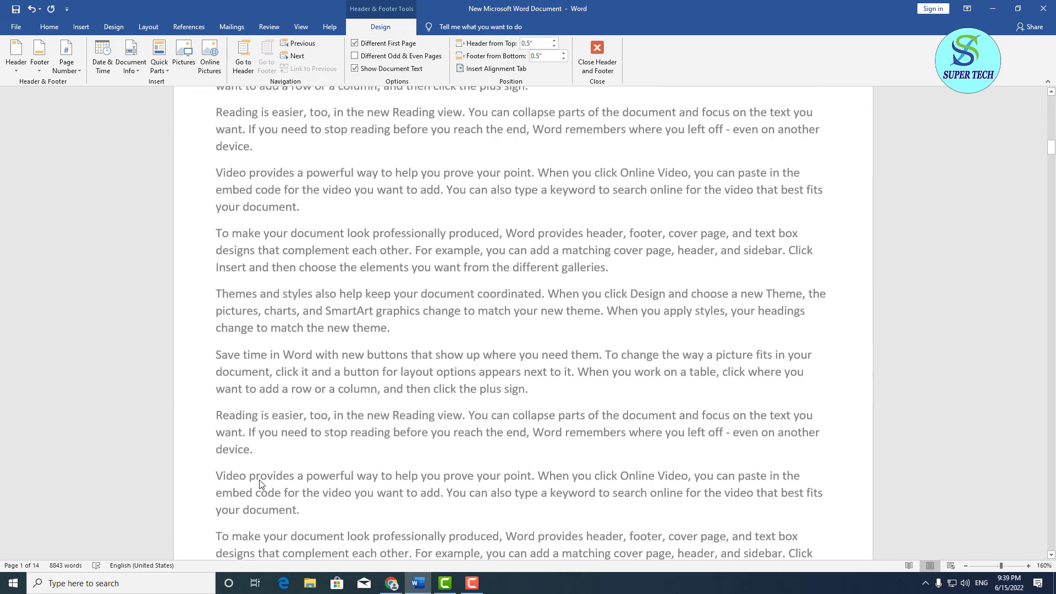
scroll(260, 484, "up", 5)
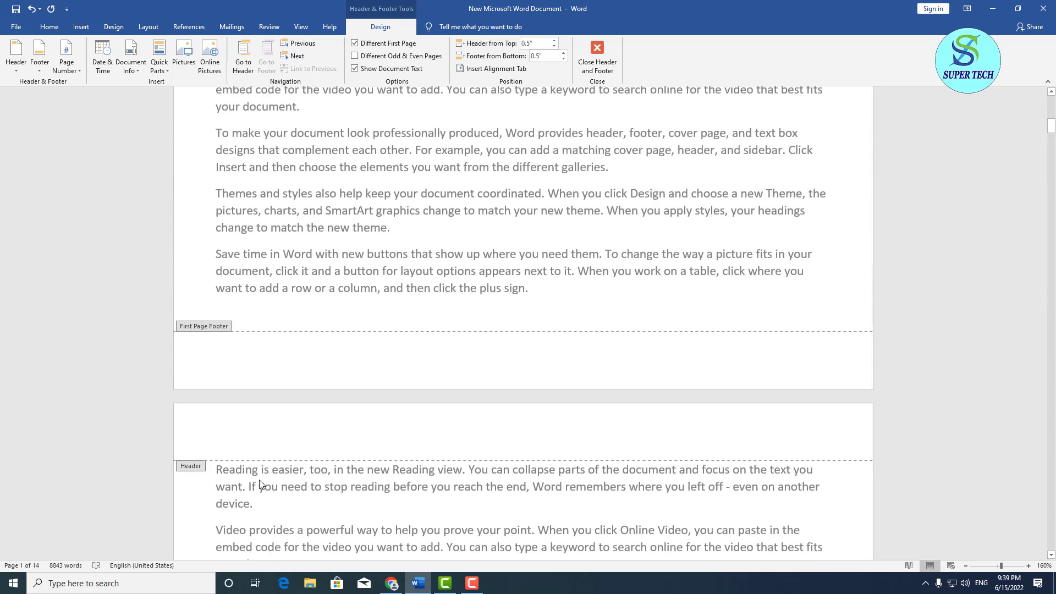
Step: Enable Different Odd & Even Pages and examine the header and footer labels from the first page through page 3
left_click(387, 59)
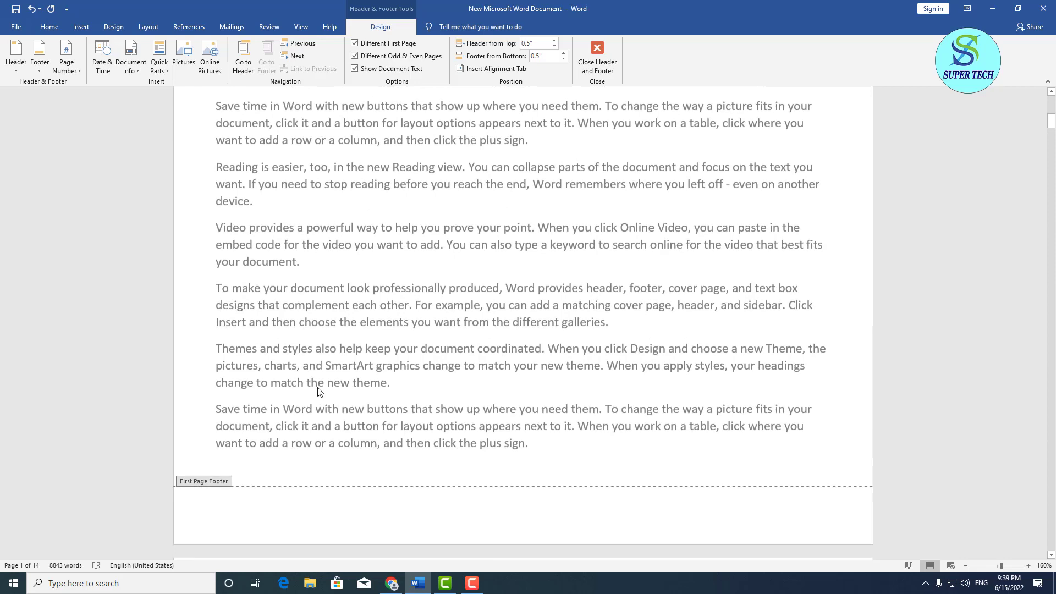
scroll(324, 392, "down", 8)
scroll(324, 393, "up", 5)
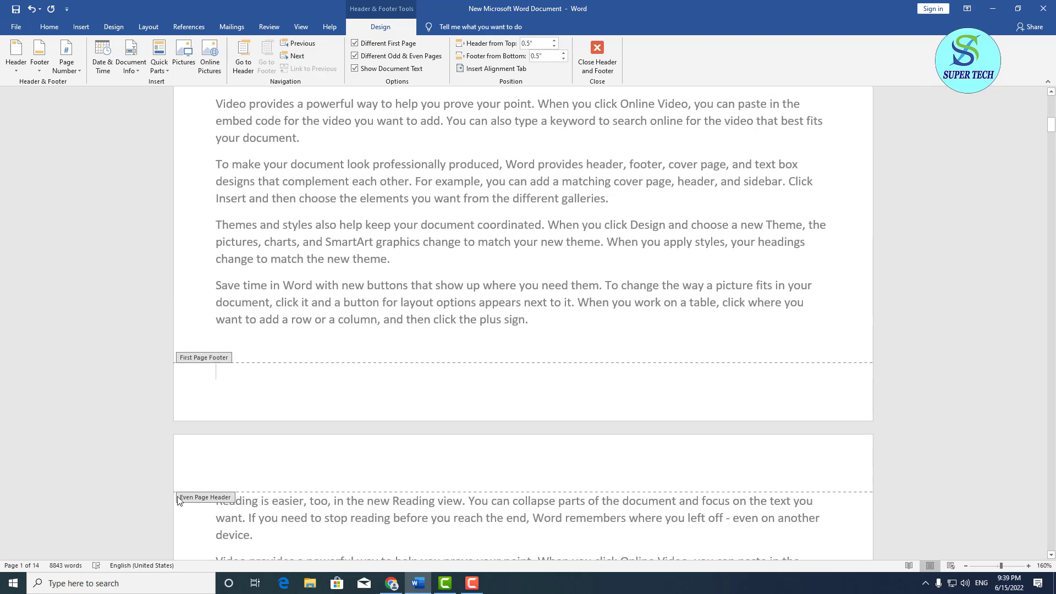
scroll(195, 507, "down", 10)
scroll(200, 505, "down", 10)
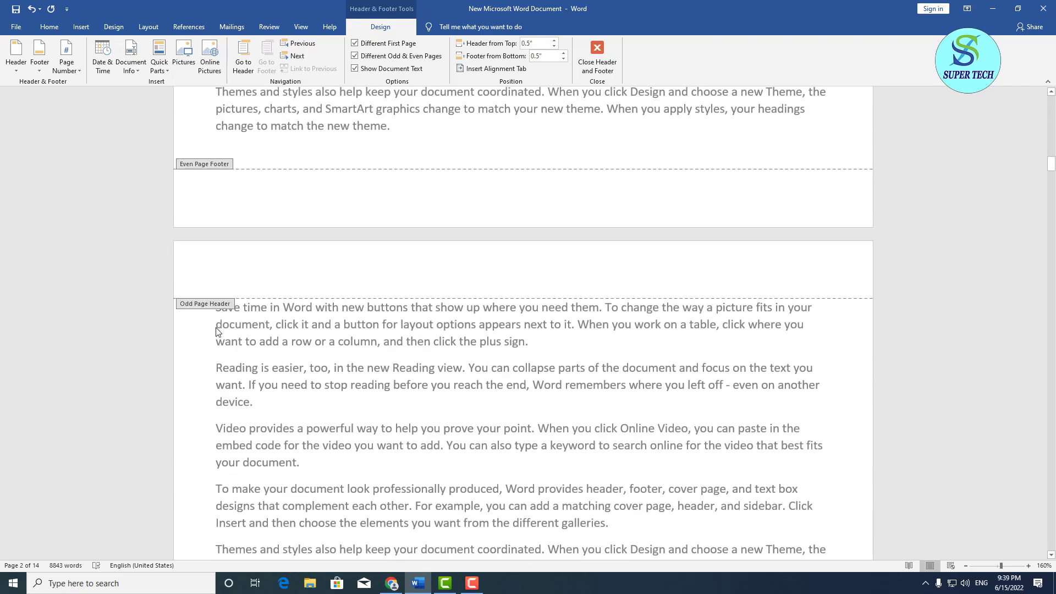
scroll(215, 332, "up", 15)
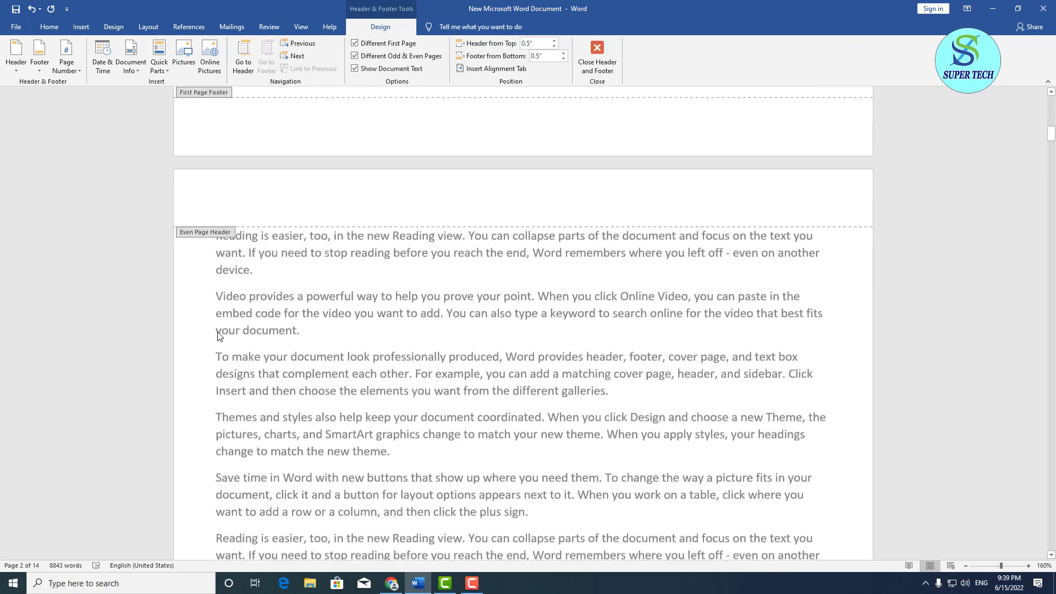
scroll(219, 335, "up", 4)
scroll(218, 336, "up", 2)
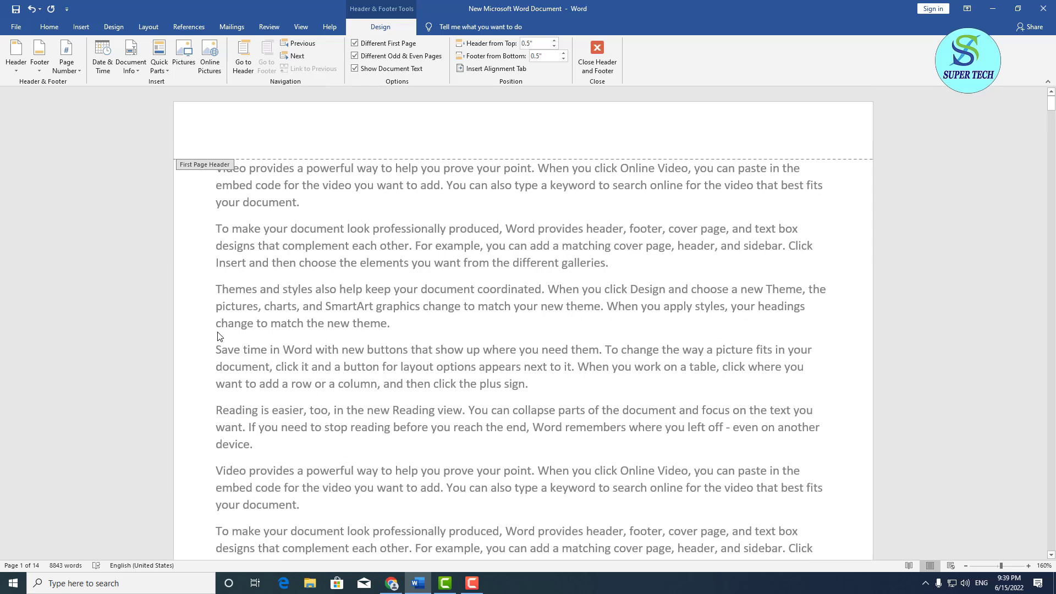
Step: Turn off Different First Page and Different Odd & Even Pages, and try to hide the document text from the footer
left_click(356, 43)
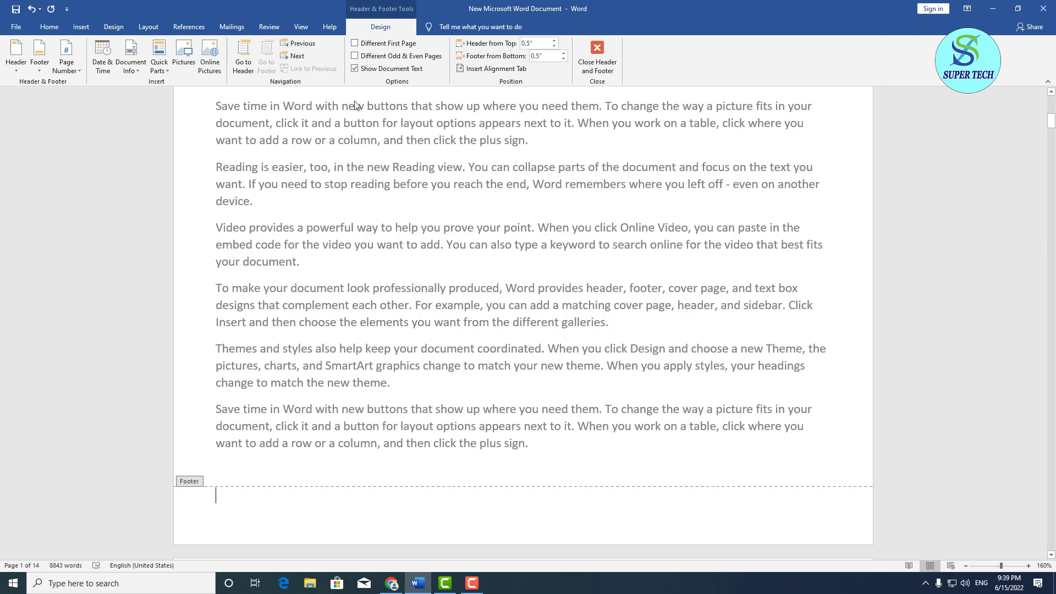
left_click(369, 70)
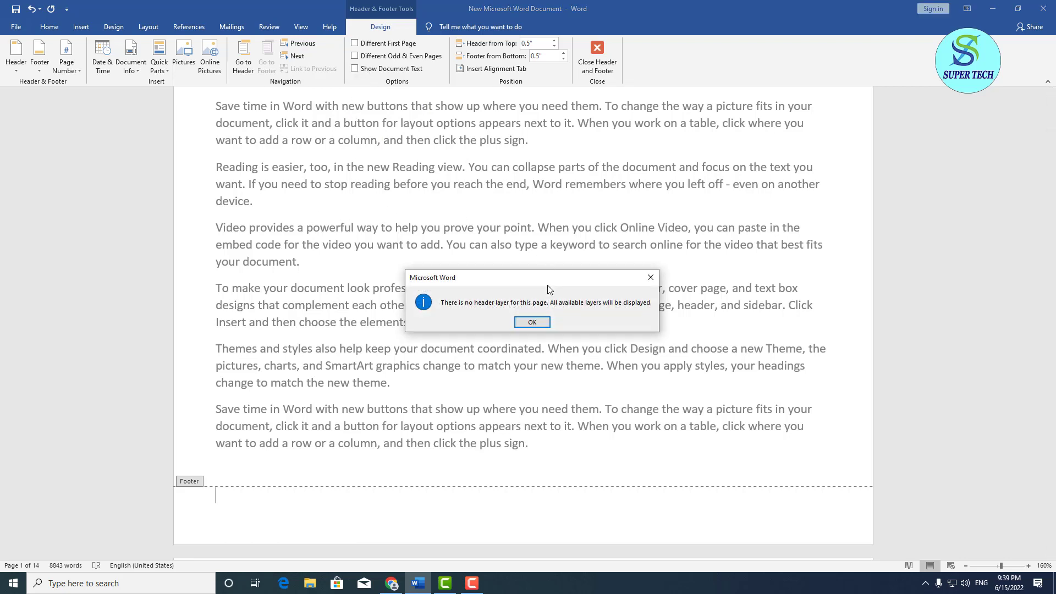
left_click(532, 327)
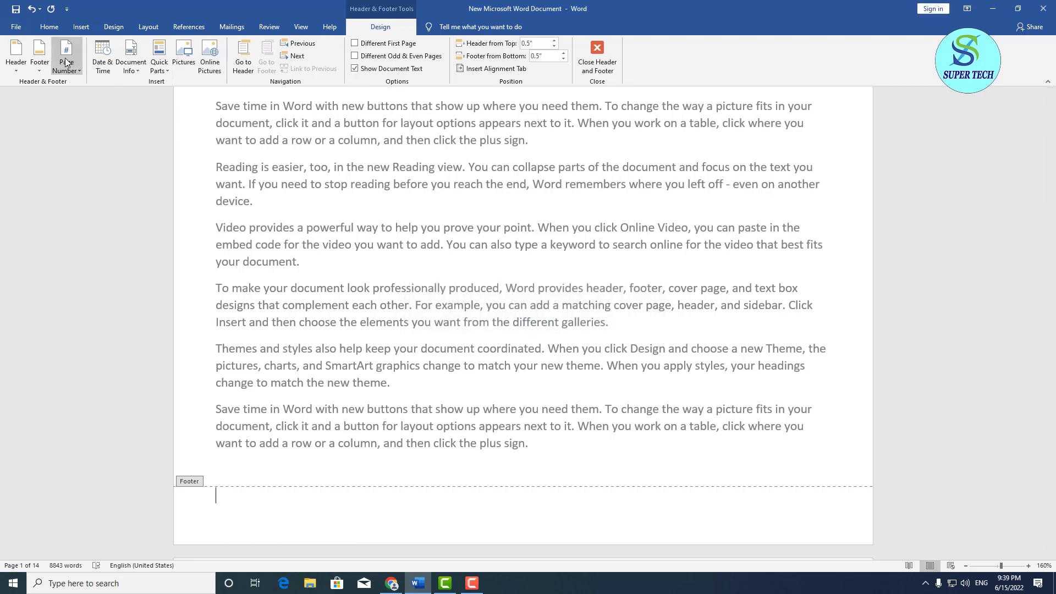
Step: Insert the Banded header, try to hide the document text while editing it, and return to the body text
left_click(16, 55)
left_click(119, 304)
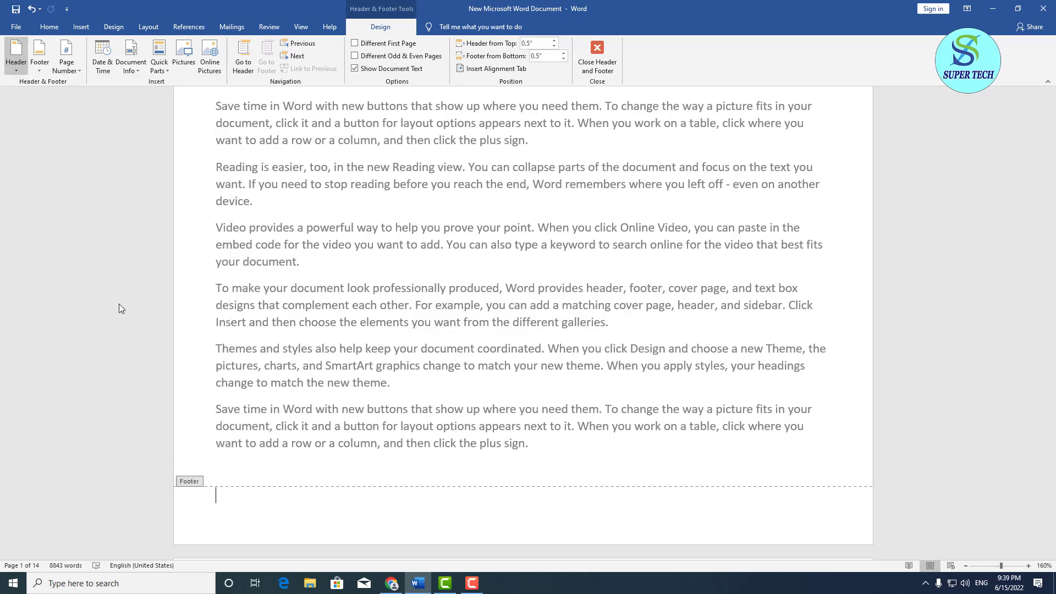
left_click(371, 71)
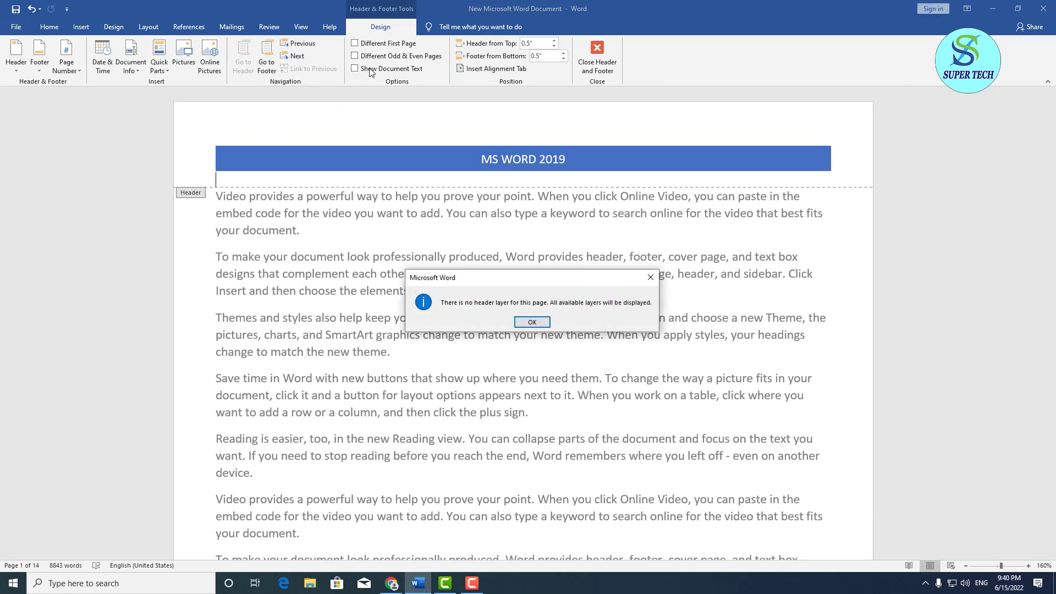
left_click(531, 322)
double_click(515, 197)
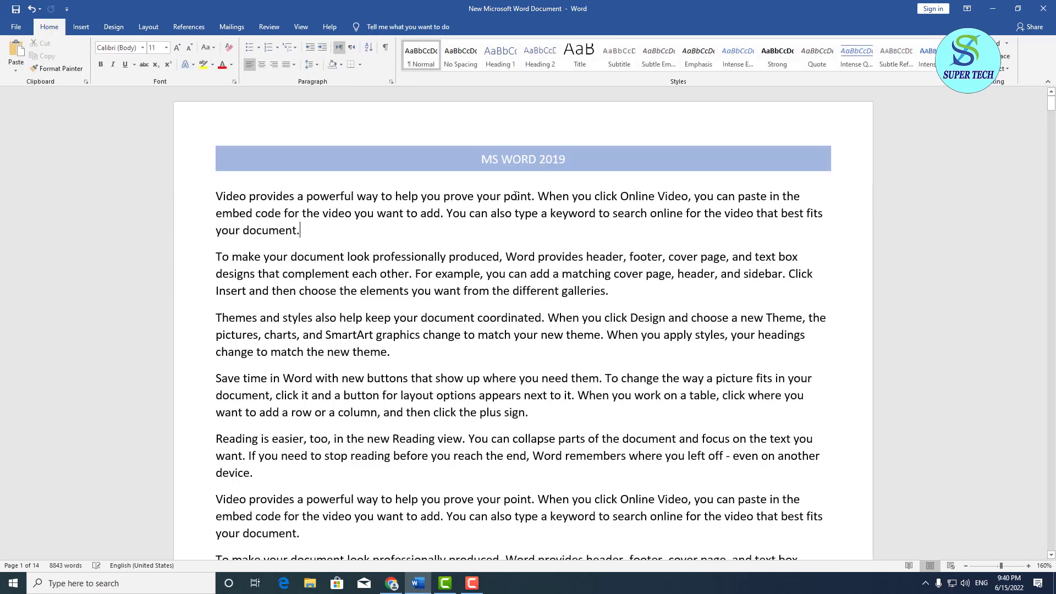
Step: Reopen the banded MS WORD 2019 header and try again to turn off Show Document Text
double_click(515, 172)
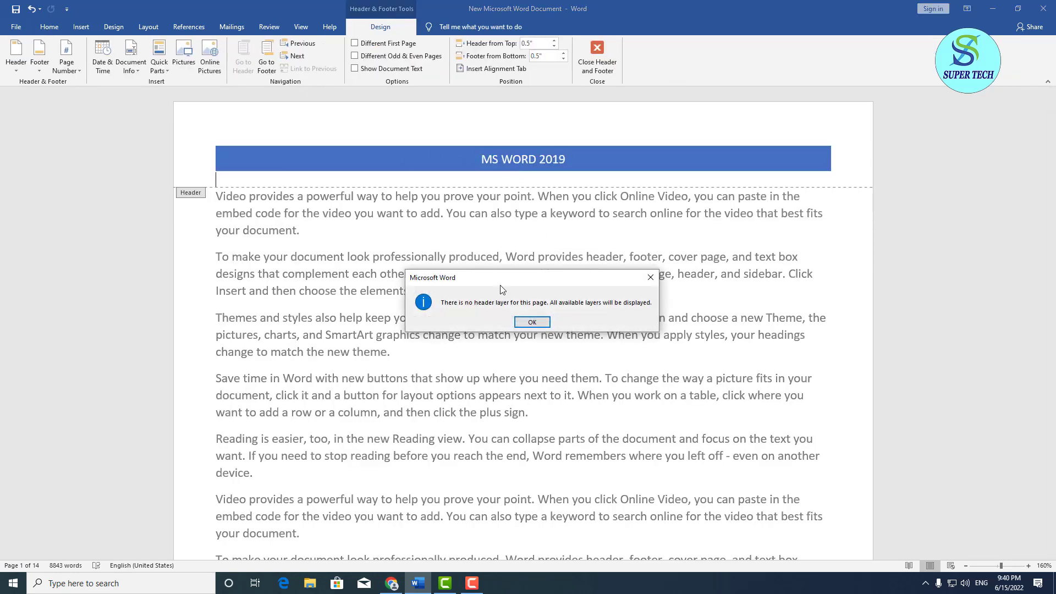
left_click(531, 321)
double_click(592, 238)
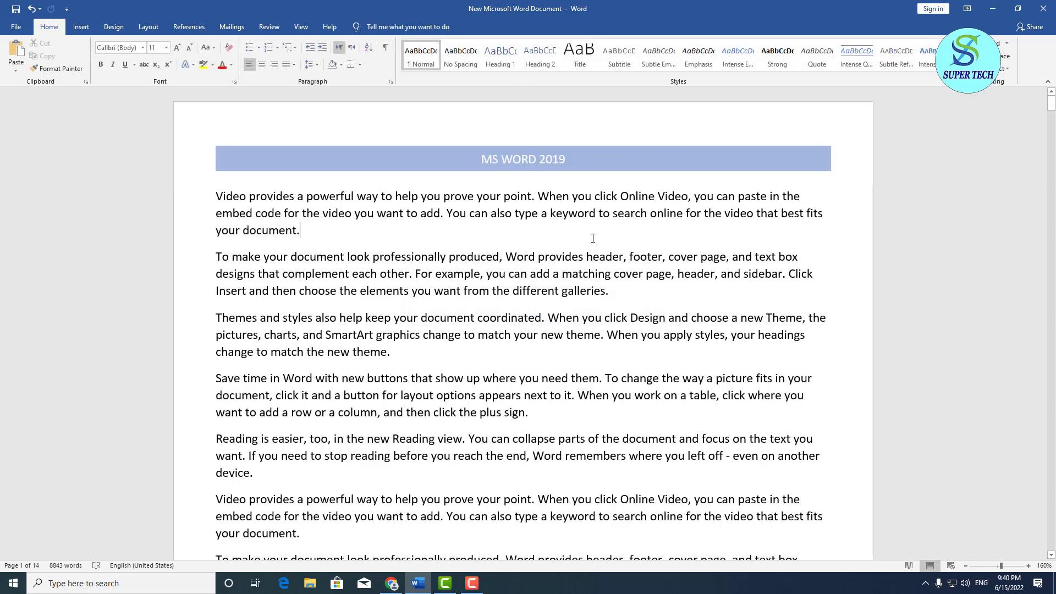
double_click(424, 158)
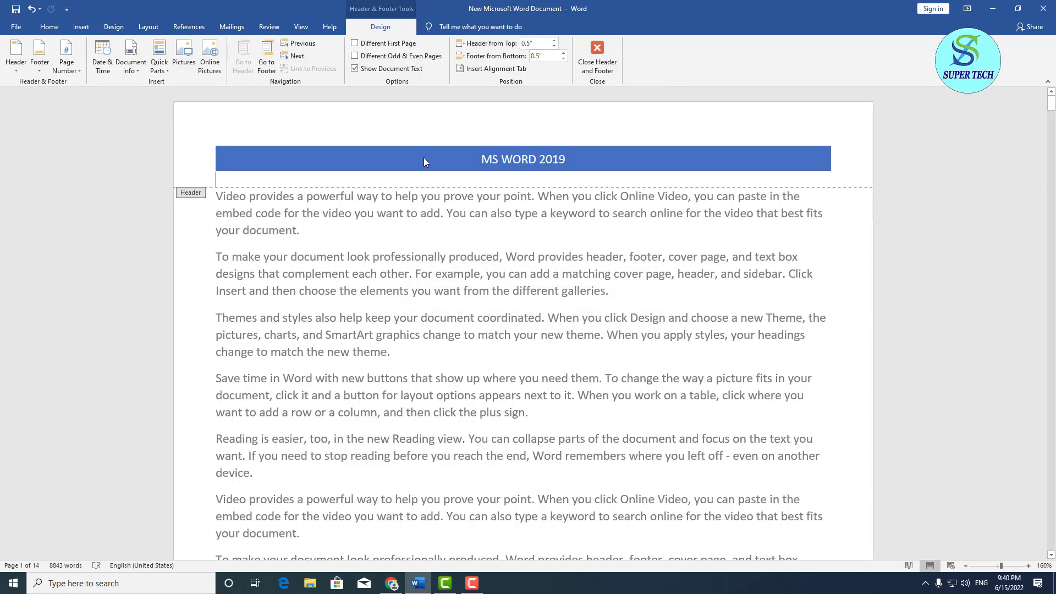
left_click(386, 71)
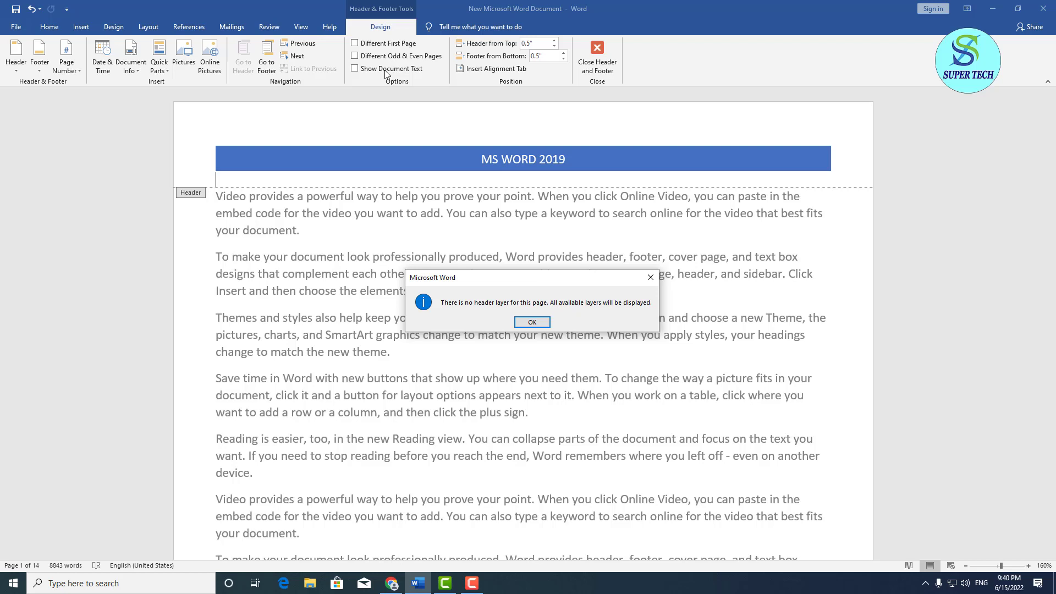
left_click(546, 322)
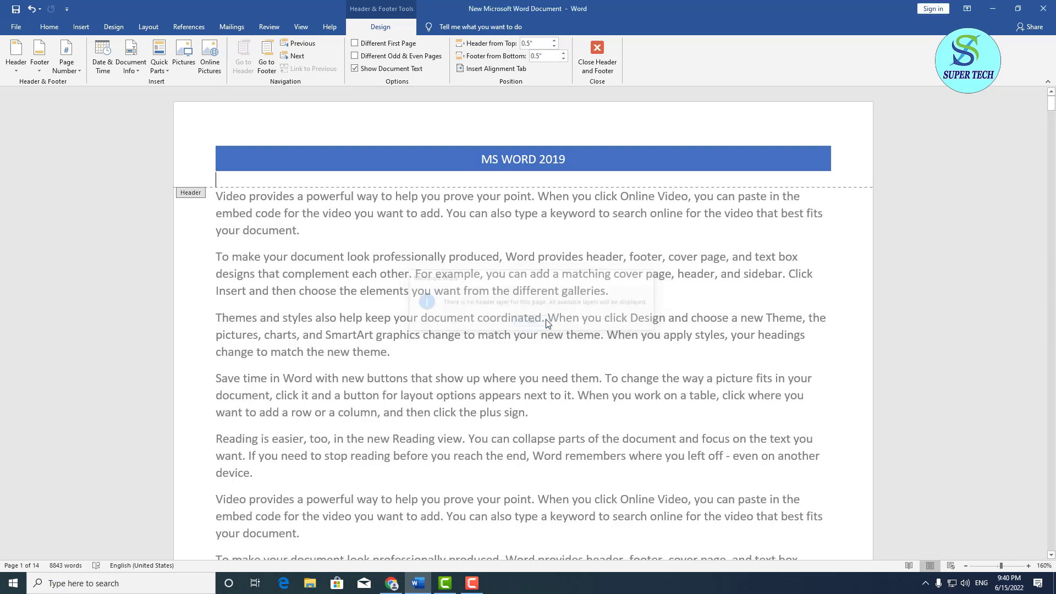
Step: Replace the header with the Blank design, enter SUPER TECH as its text, and leave header editing
left_click(16, 55)
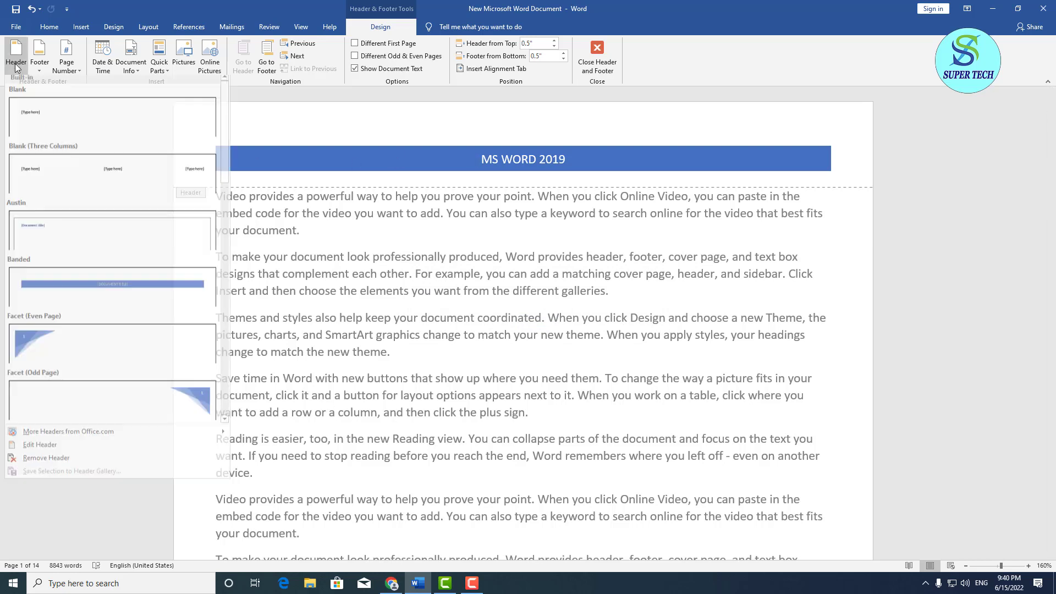
left_click(152, 142)
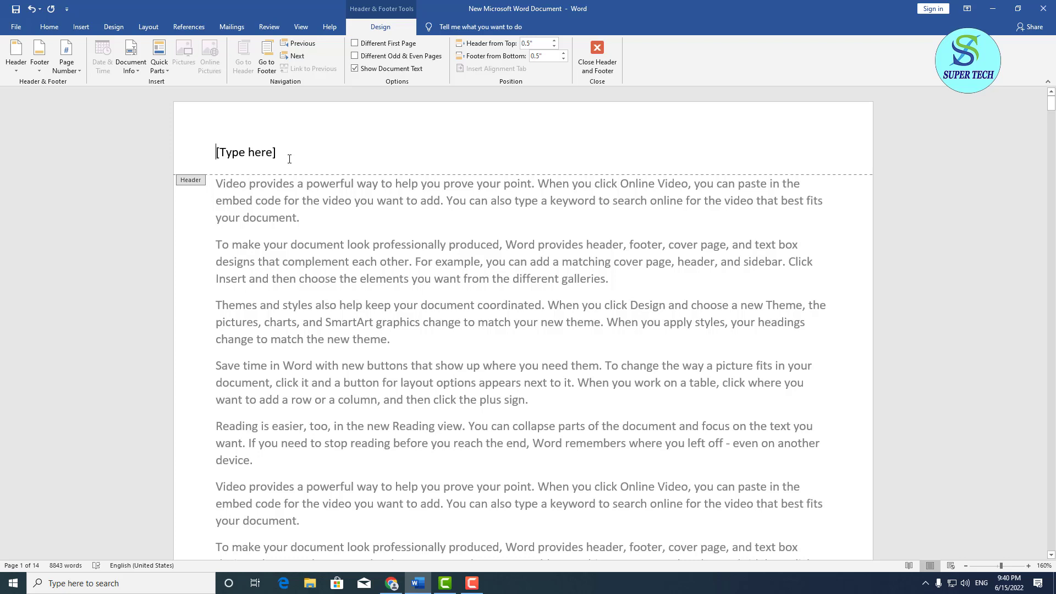
left_click(268, 155)
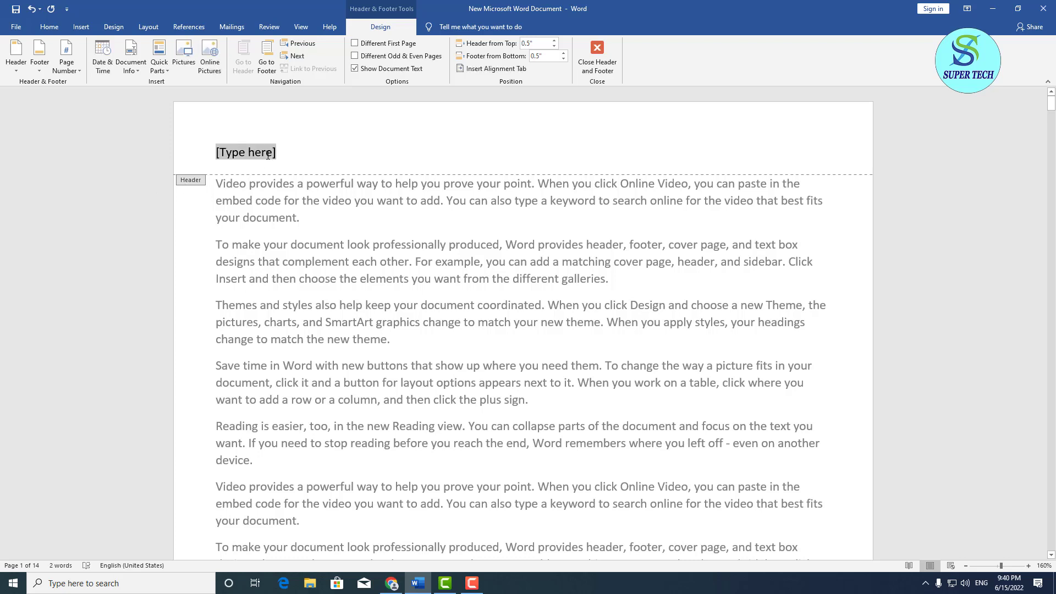
type("SUPER TECH")
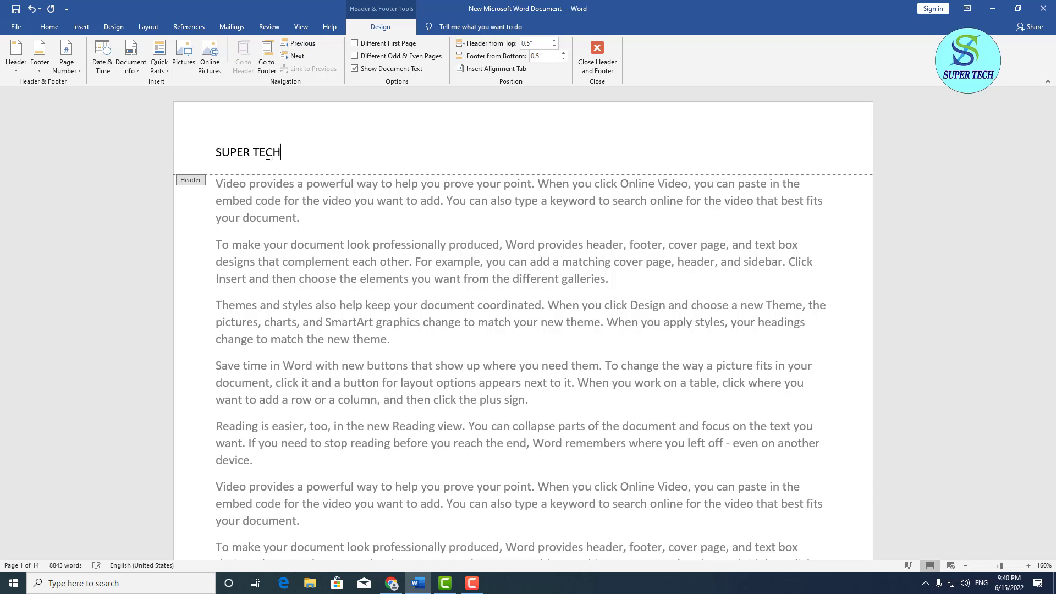
double_click(599, 225)
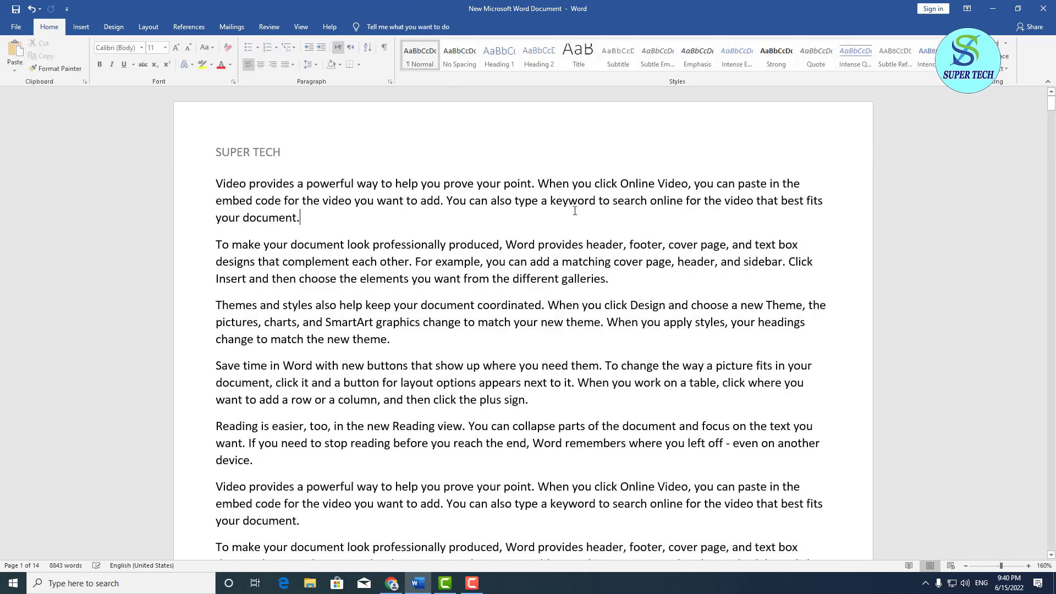
Step: Reopen the SUPER TECH header and try to hide the document text
double_click(294, 155)
left_click(398, 72)
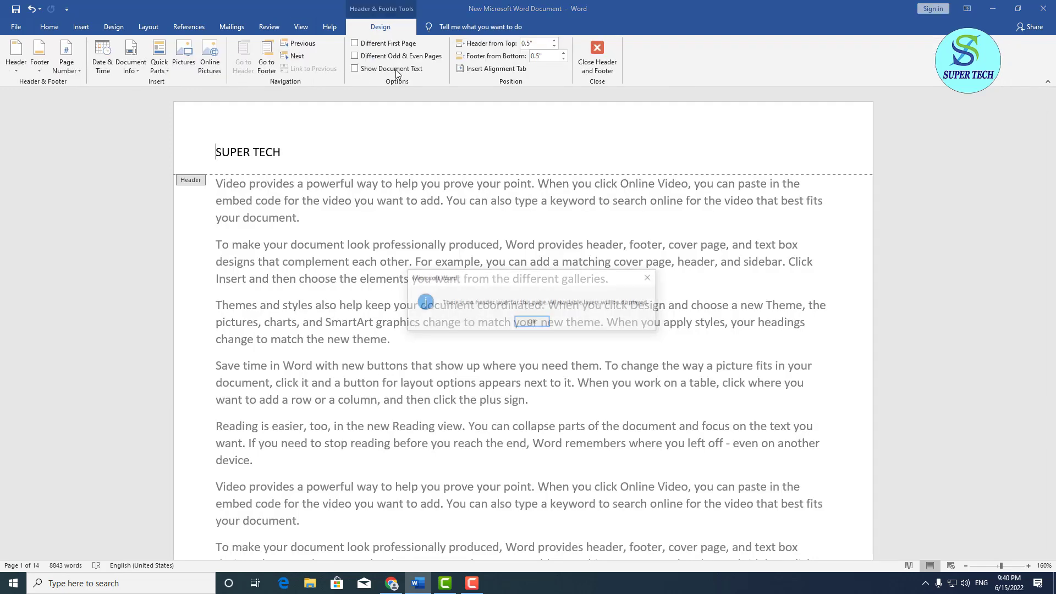
left_click(538, 322)
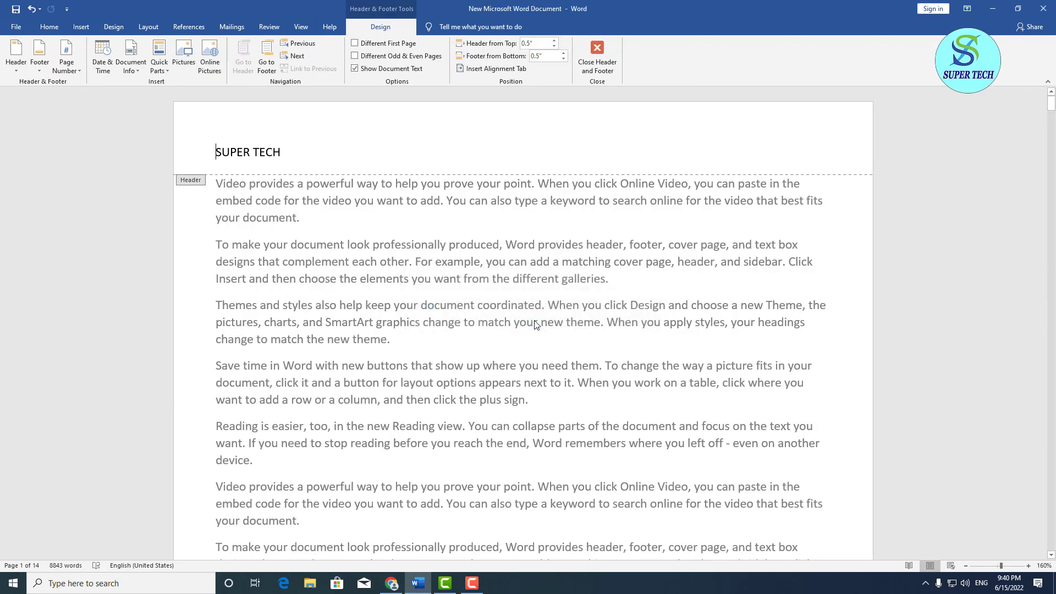
Step: Insert an empty paragraph above the first body paragraph and retry turning off Show Document Text from the header
double_click(209, 188)
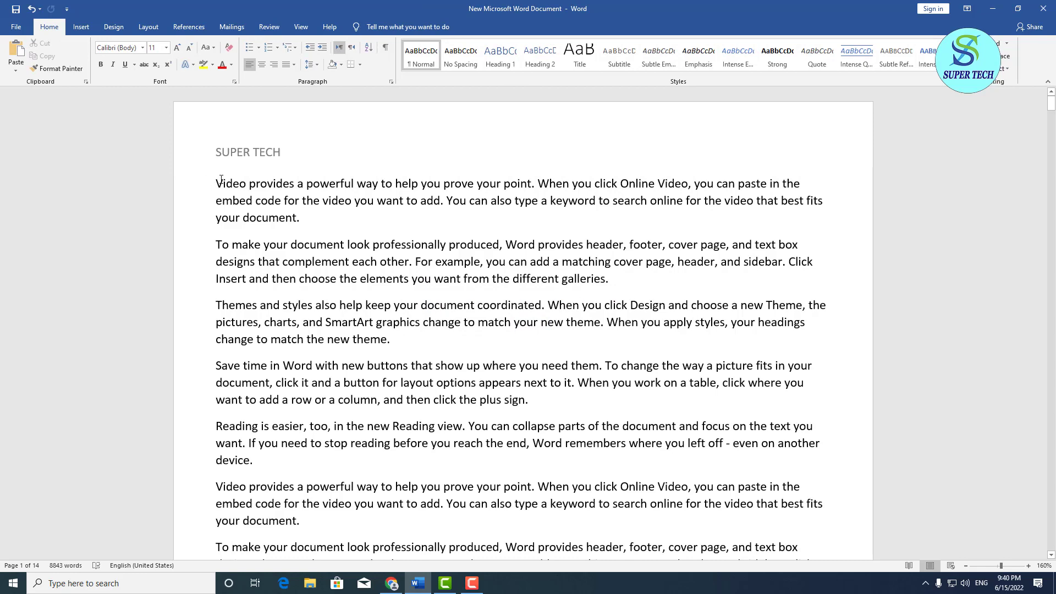
key("Return")
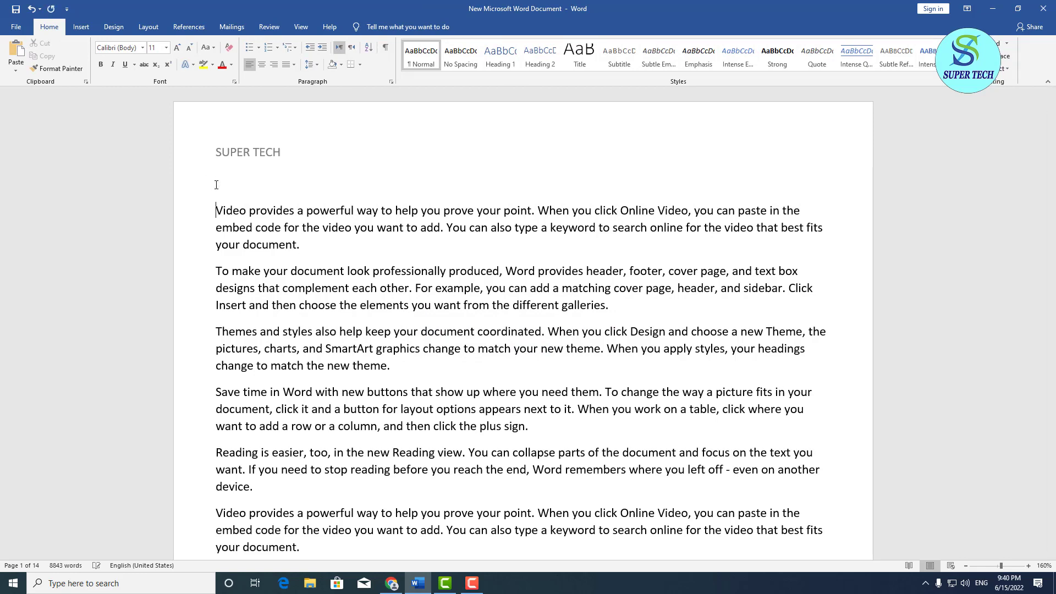
double_click(281, 159)
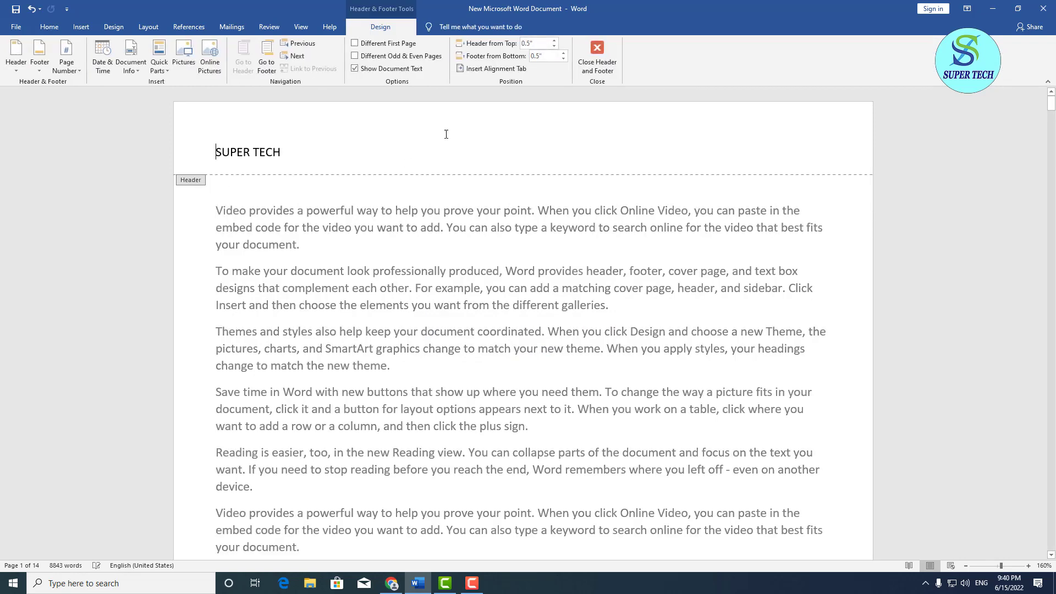
left_click(389, 69)
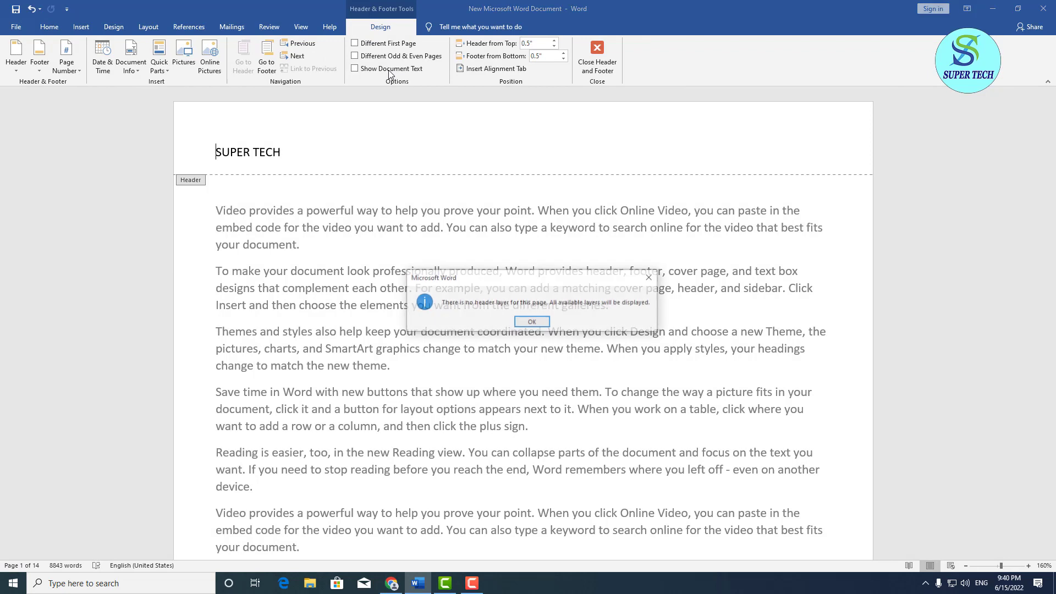
left_click(531, 322)
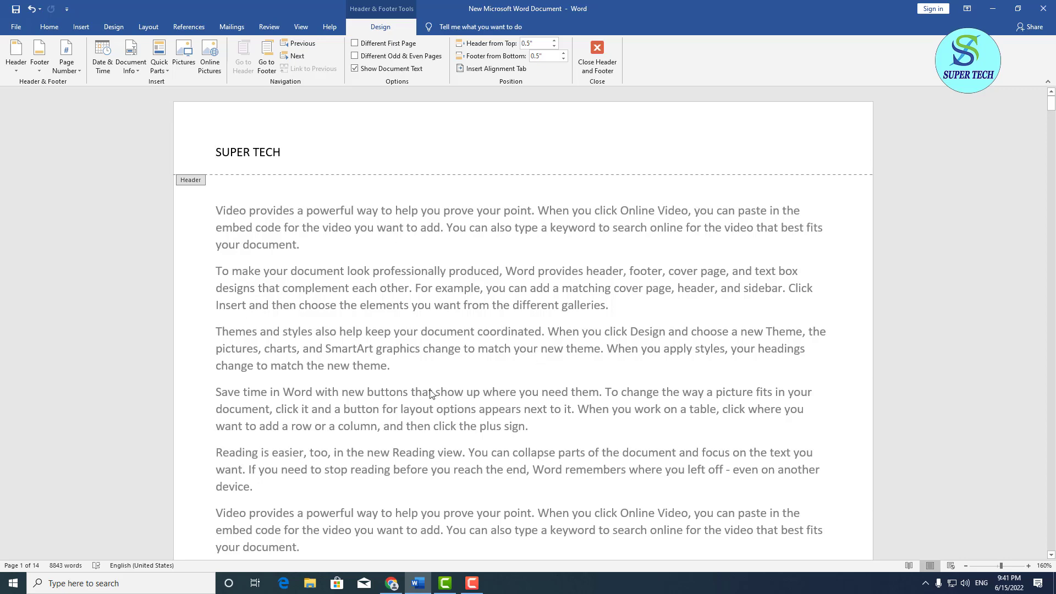
Step: Increase the header's distance from the top edge of the page to 0.8"
scroll(433, 393, "down", 5)
scroll(434, 393, "up", 5)
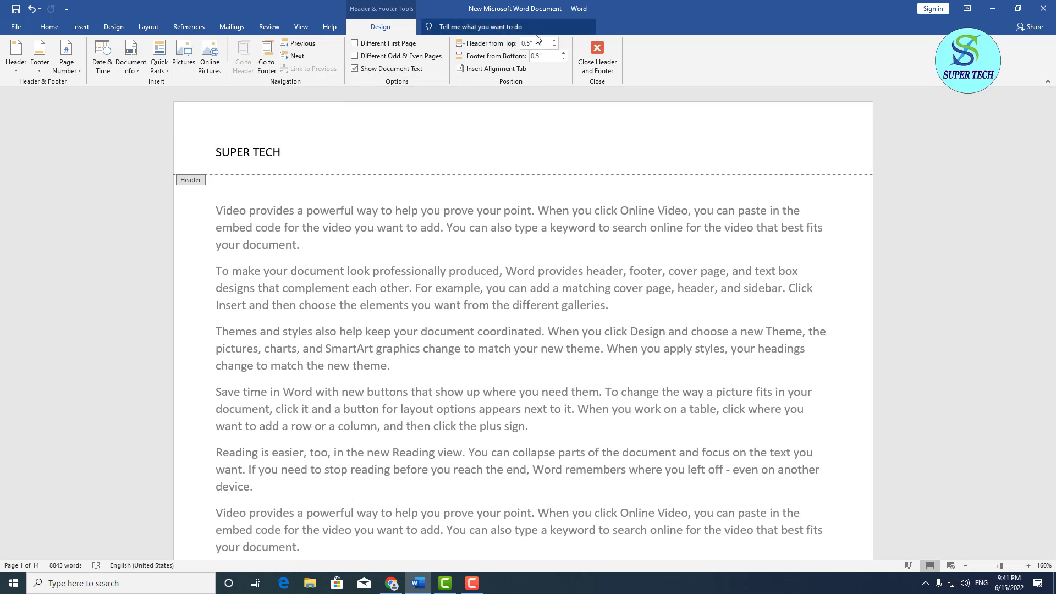
left_click(554, 41)
left_click(554, 41)
left_click(554, 41)
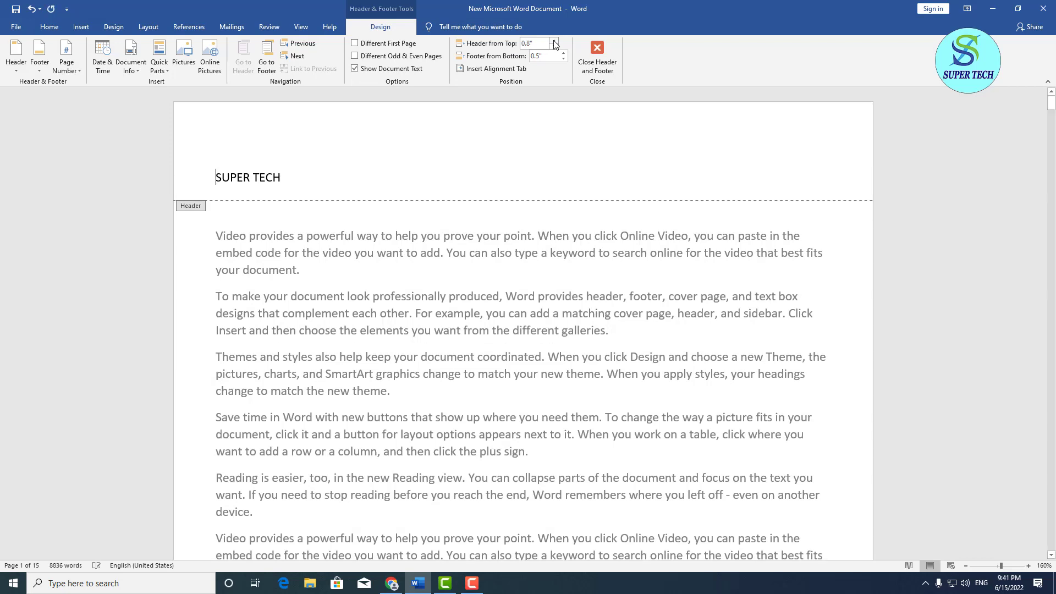
left_click(554, 41)
Step: Reduce the header's distance from the top edge of the page to 0.3"
left_click(554, 47)
left_click(555, 47)
left_click(554, 46)
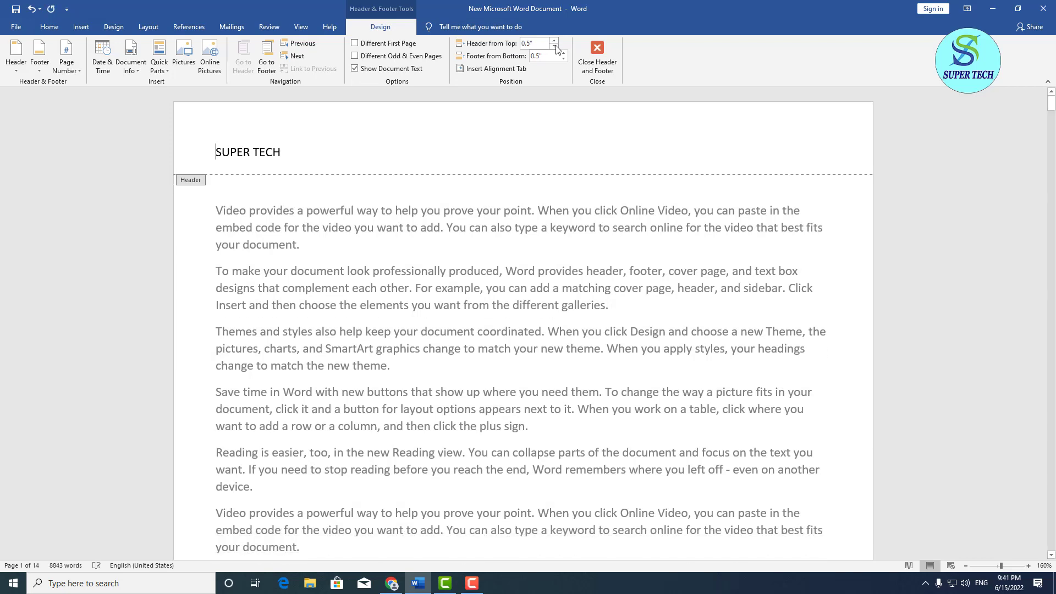
left_click(554, 47)
left_click(554, 47)
left_click(555, 46)
Step: Set the footer's distance from the bottom edge of the page to 0.6"
left_click(563, 59)
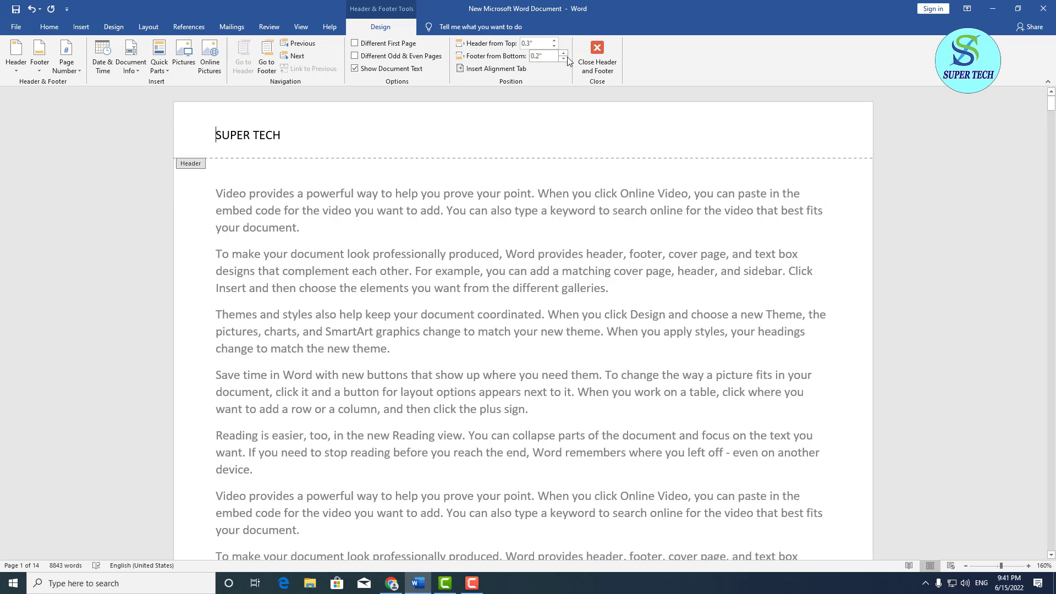
left_click(565, 54)
left_click(564, 54)
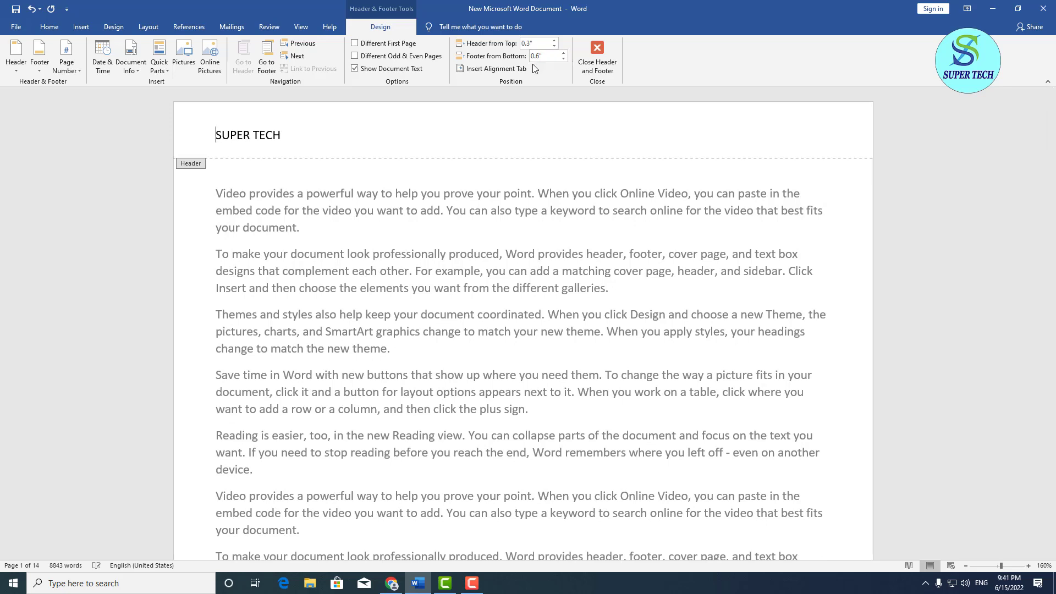
left_click(522, 68)
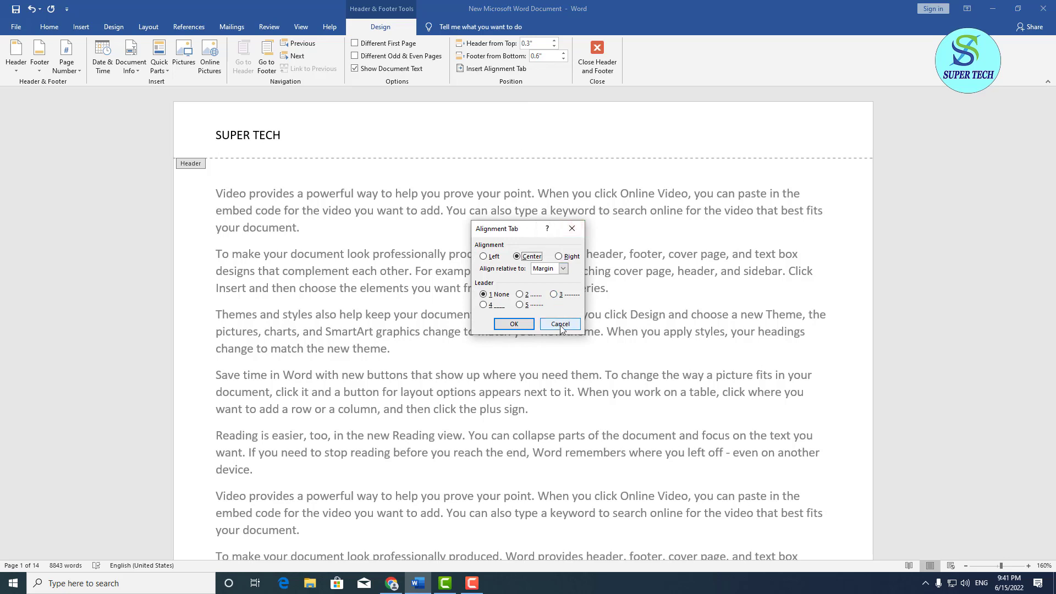
left_click(572, 257)
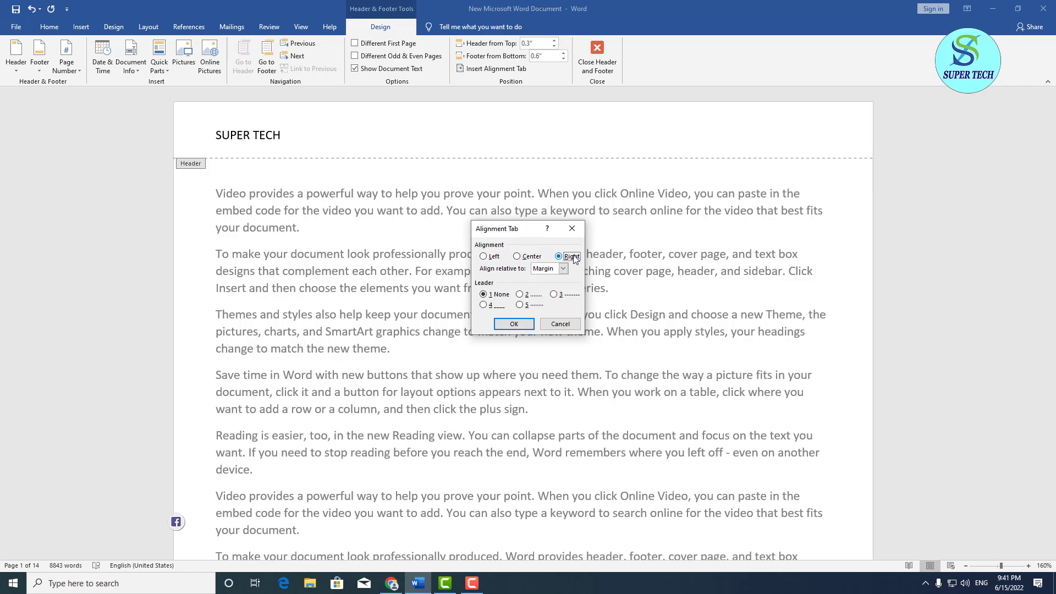
left_click(573, 229)
Step: Insert a right alignment tab with leader style 5 in the first page's footer, enter 5 after it, and check the following pages
scroll(579, 237, "down", 10)
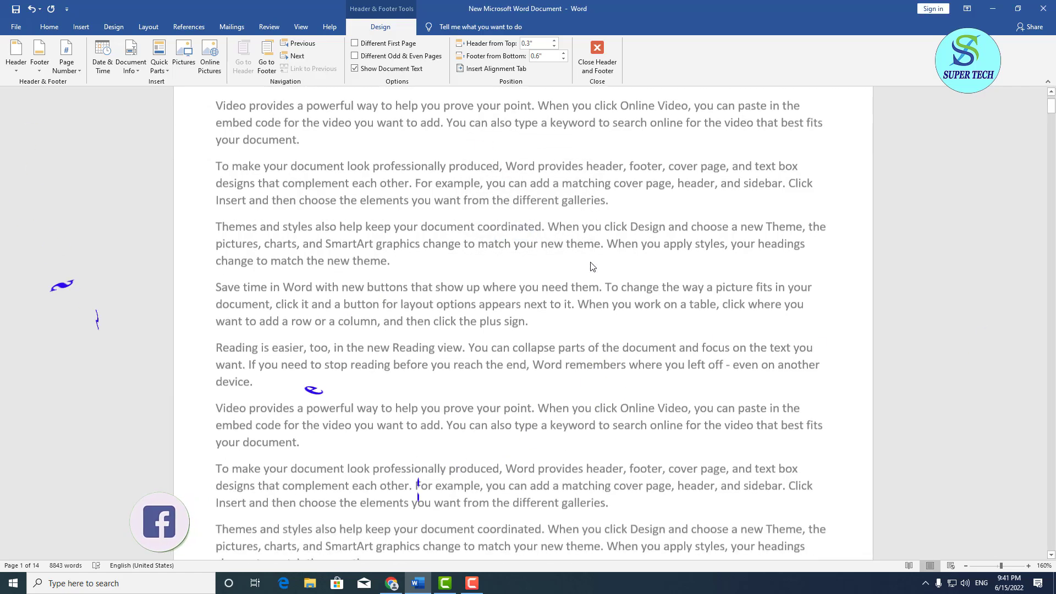
scroll(627, 253, "up", 1)
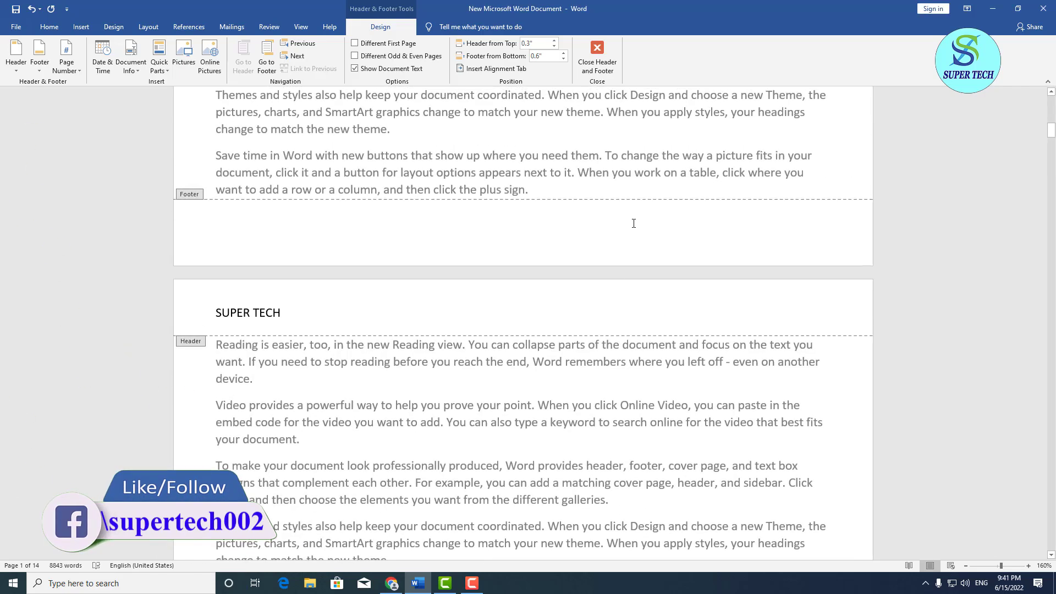
left_click(640, 218)
left_click(476, 69)
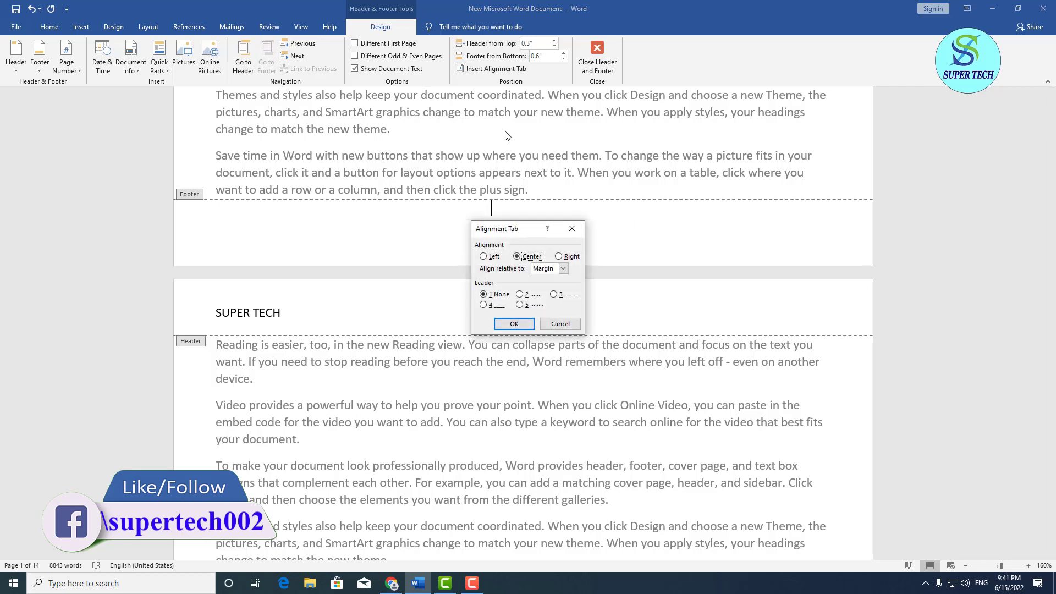
left_click(571, 257)
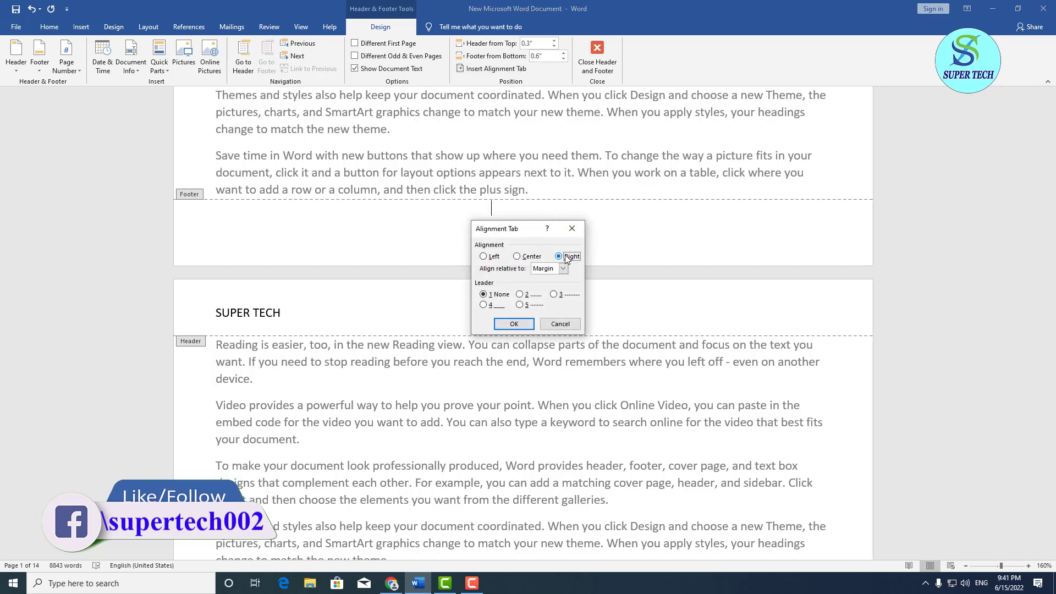
left_click(531, 305)
left_click(525, 324)
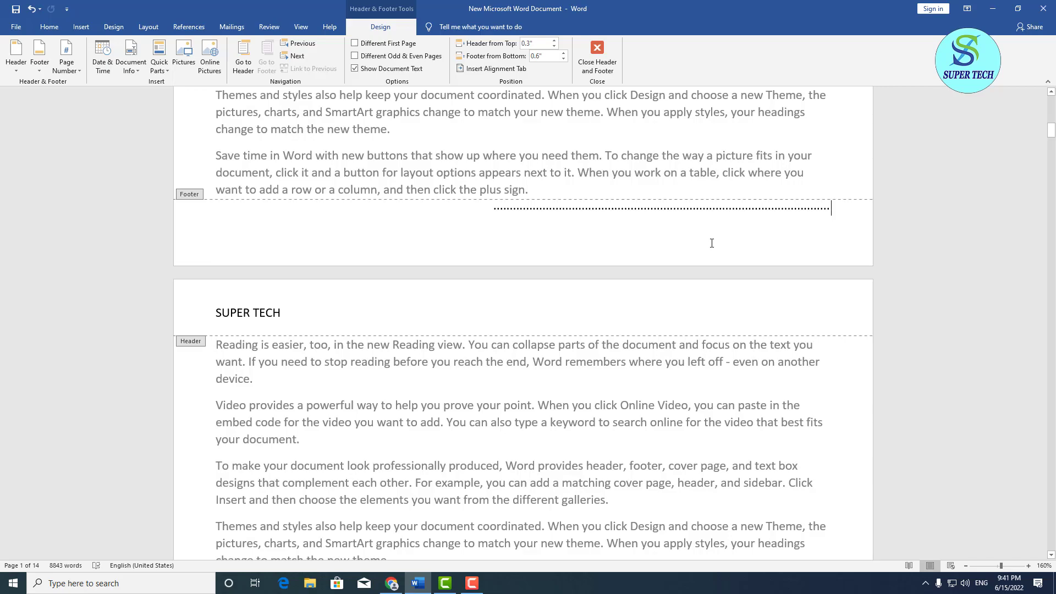
type("5")
scroll(726, 258, "down", 15)
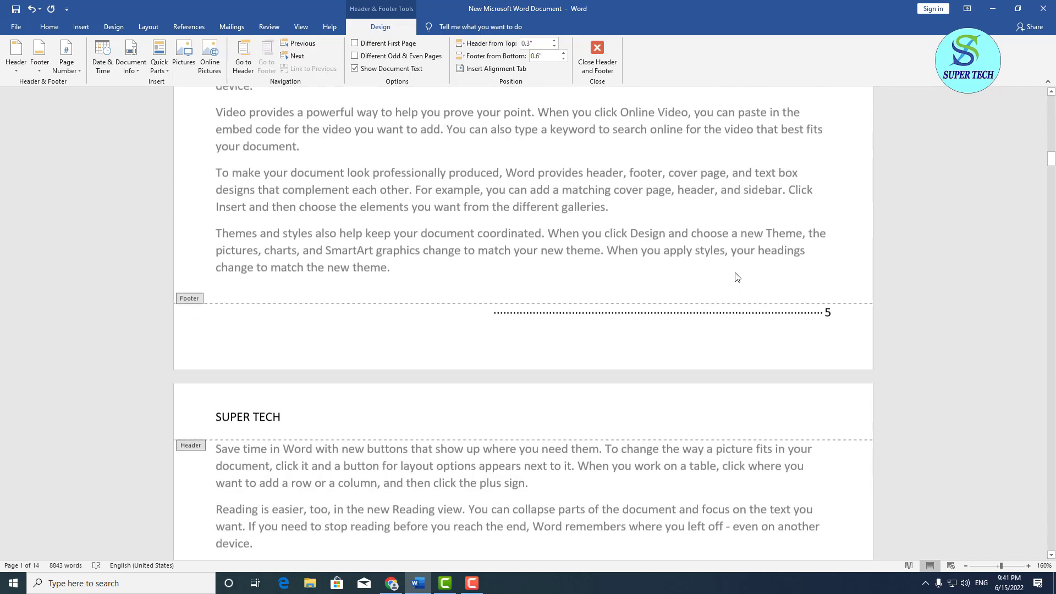
scroll(737, 277, "down", 20)
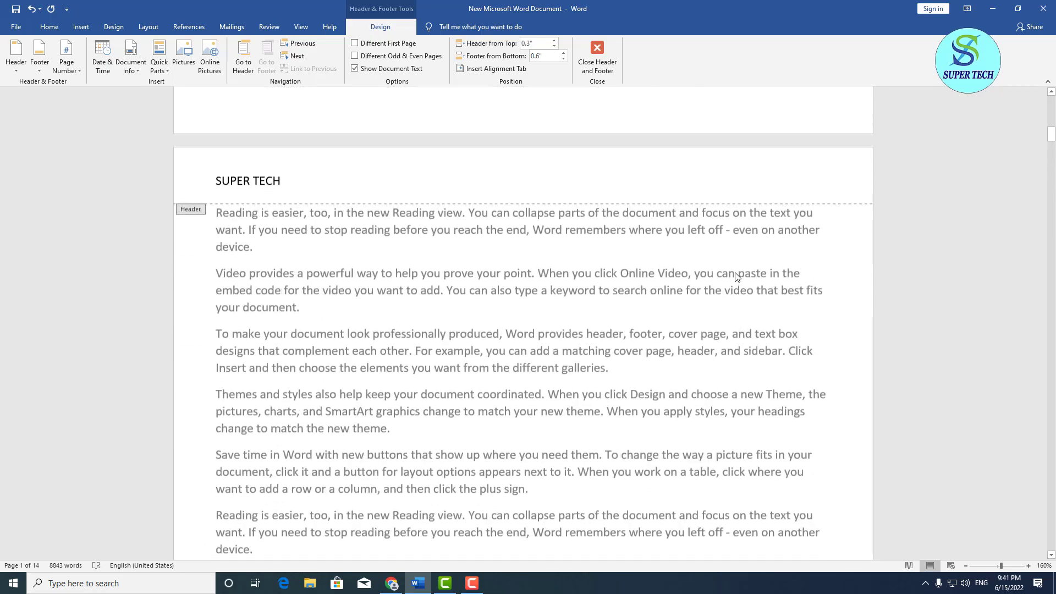
scroll(737, 276, "up", 5)
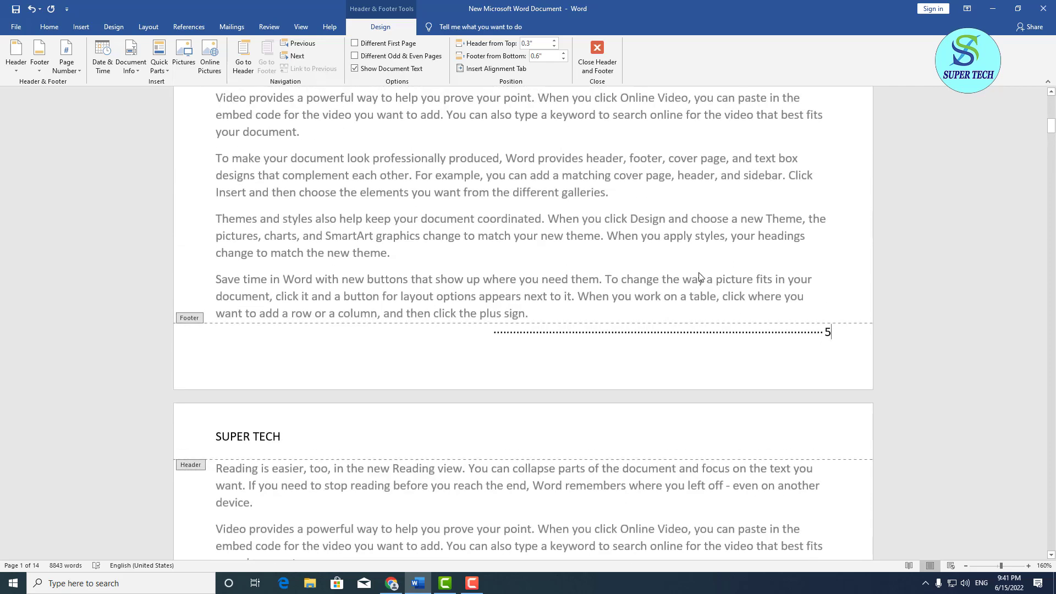
left_click(492, 70)
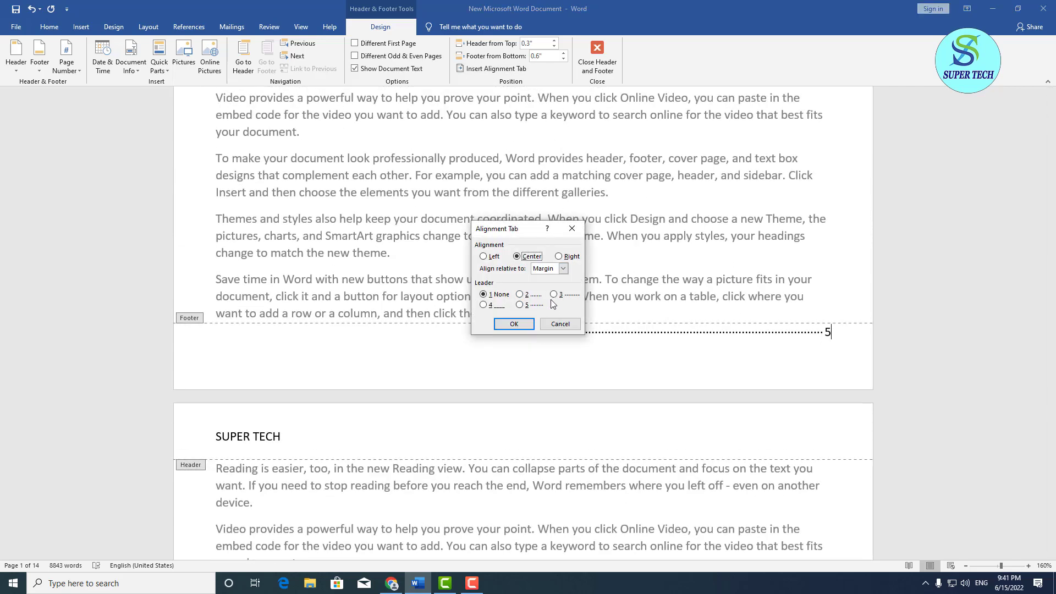
left_click(562, 270)
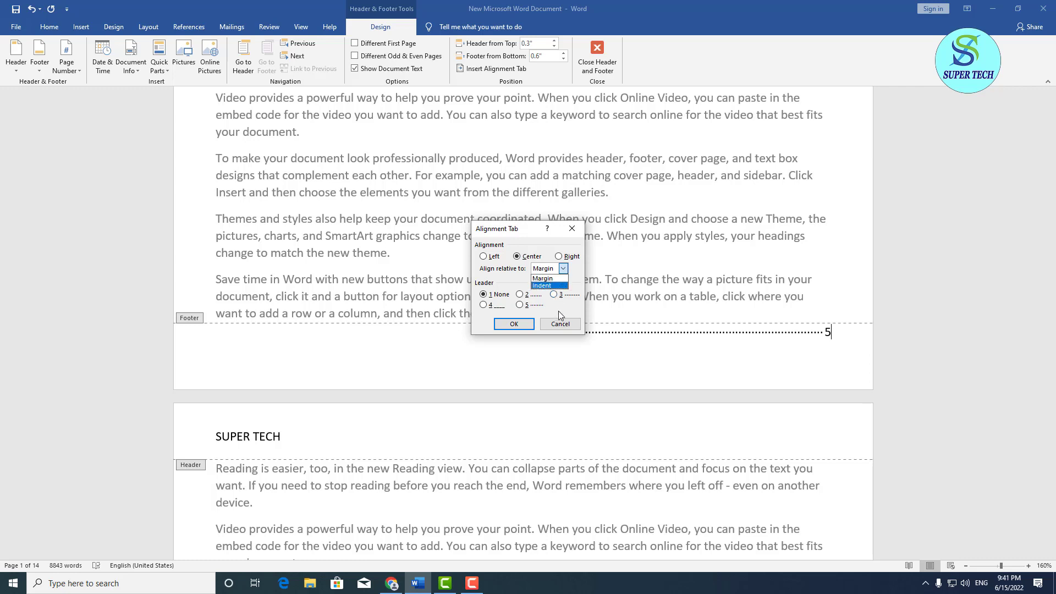
left_click(568, 323)
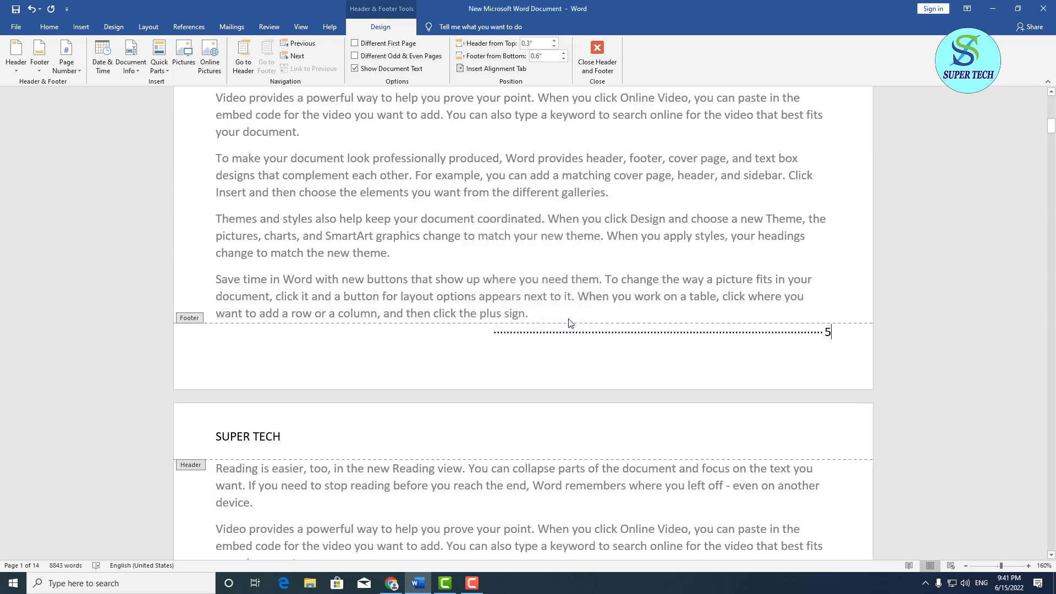
Step: Undo the number and alignment tab in the footer, and leave header and footer editing
key("ctrl+z")
key("ctrl+z")
scroll(574, 322, "down", 10)
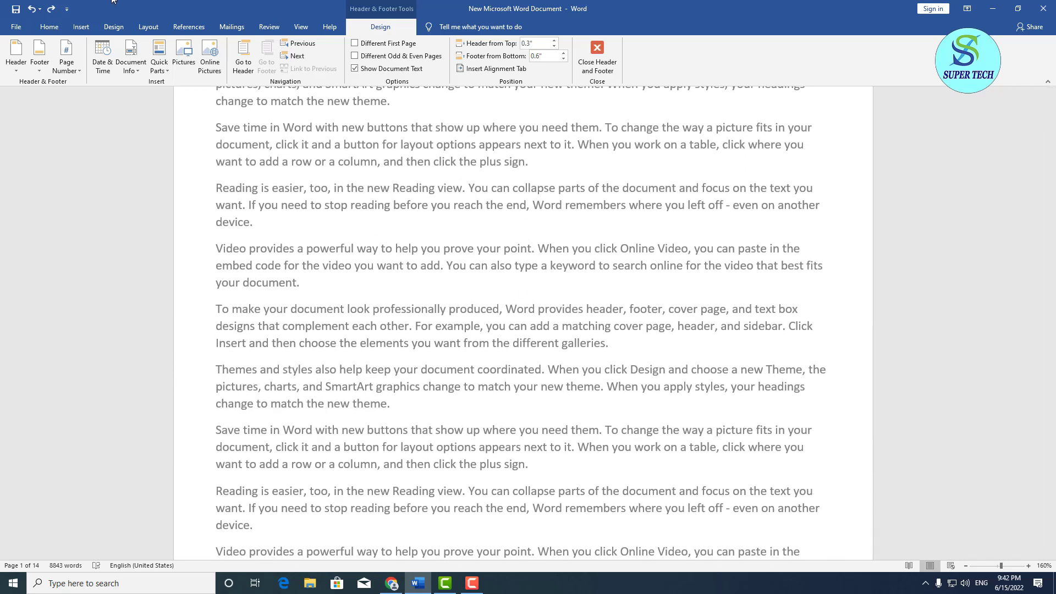
scroll(224, 88, "up", 5)
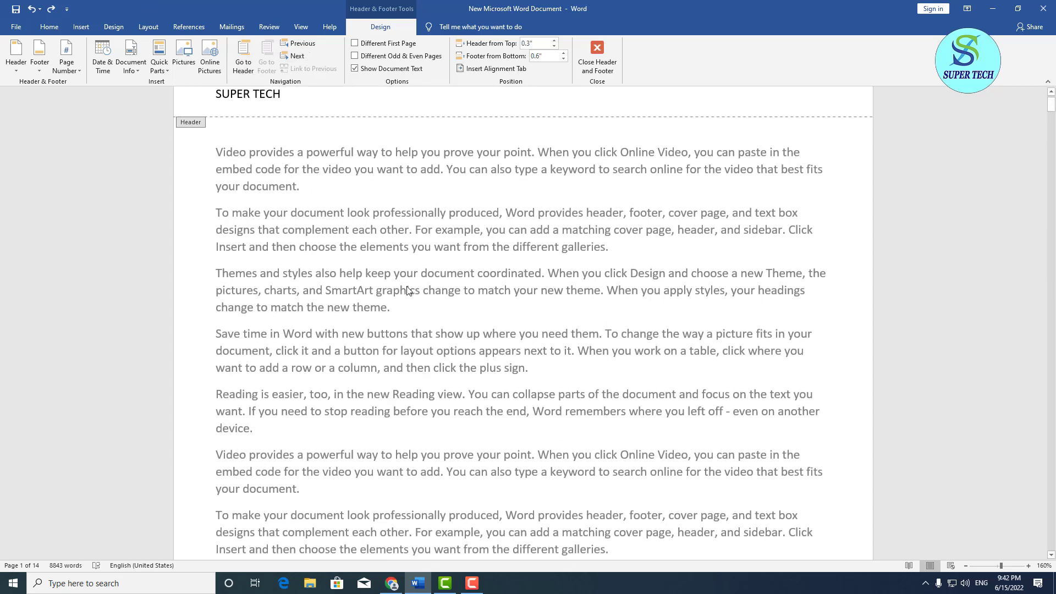
scroll(384, 143, "up", 1)
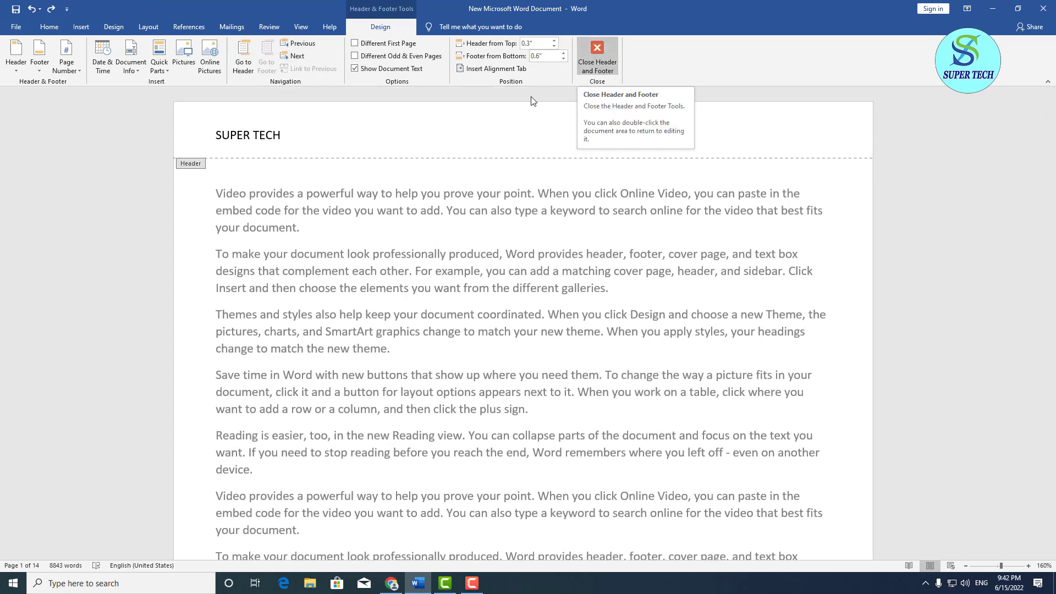
left_click(598, 55)
scroll(413, 359, "down", 12)
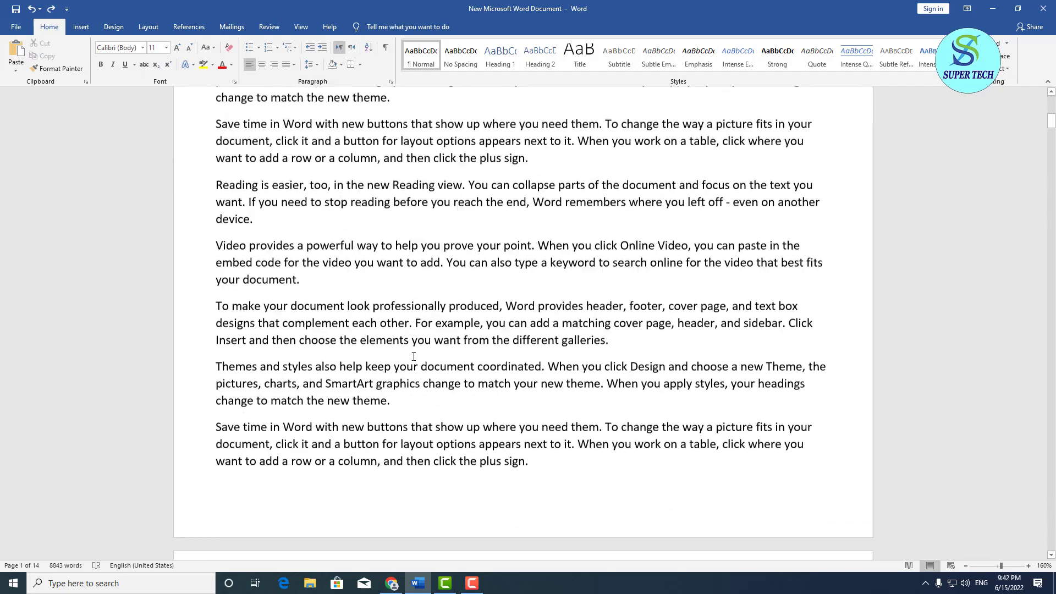
scroll(330, 210, "up", 3)
scroll(331, 210, "up", 8)
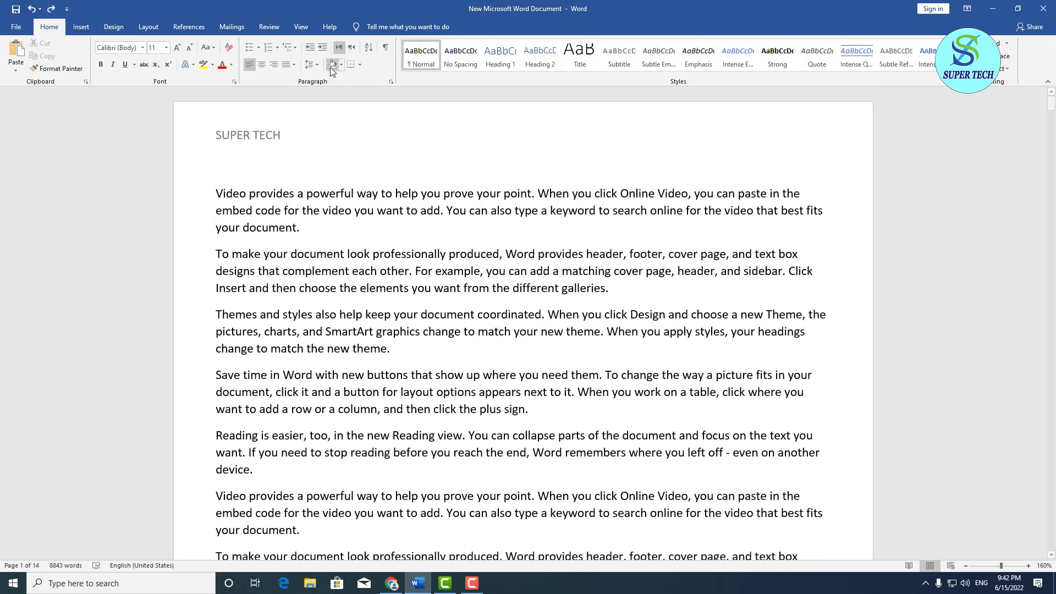
Step: Reopen the SUPER TECH header, remove it from the document, and leave header editing
double_click(295, 142)
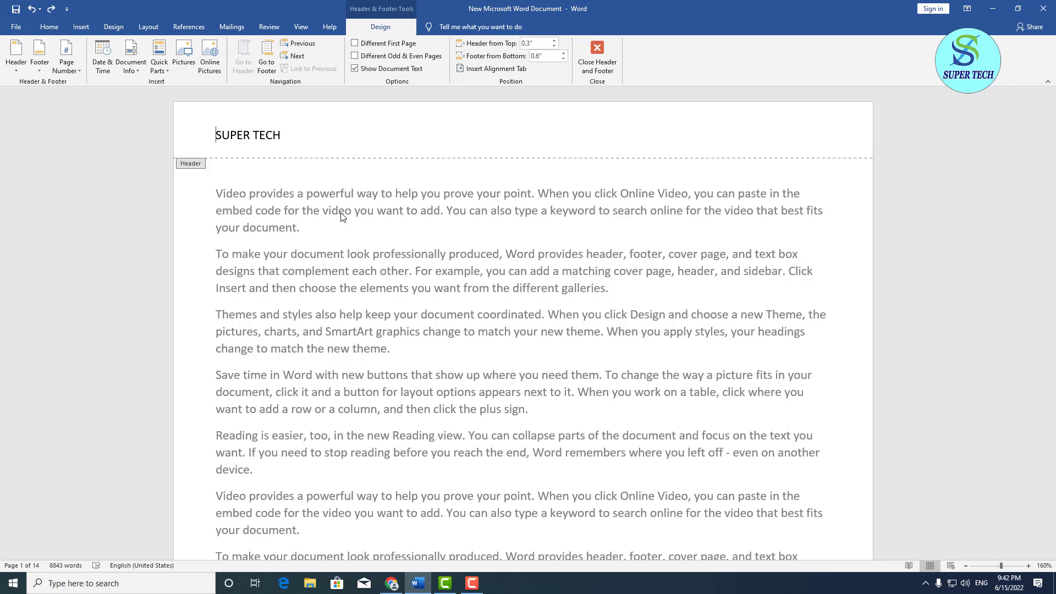
left_click(597, 55)
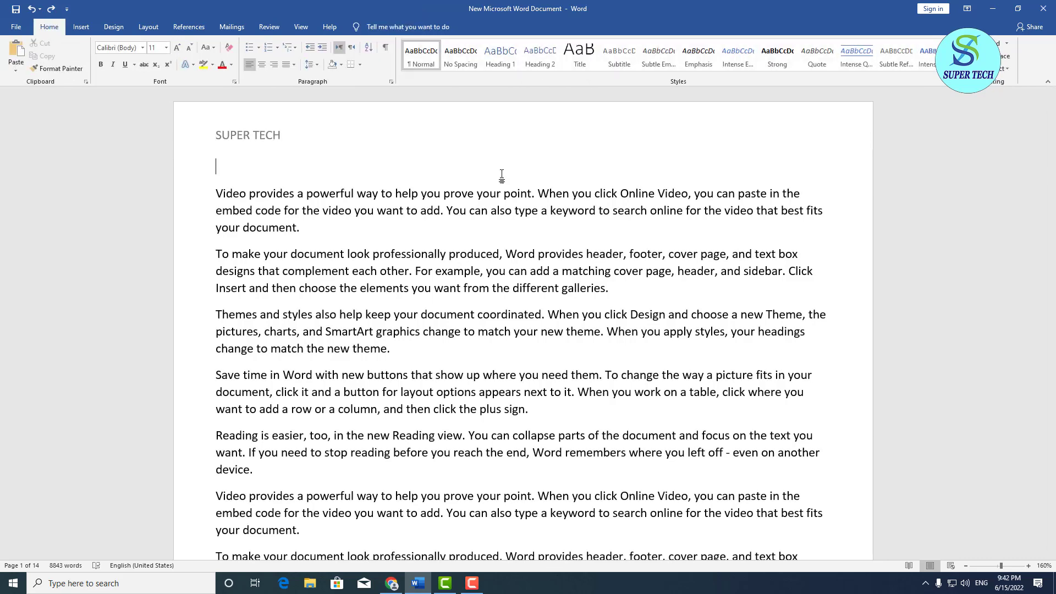
double_click(333, 149)
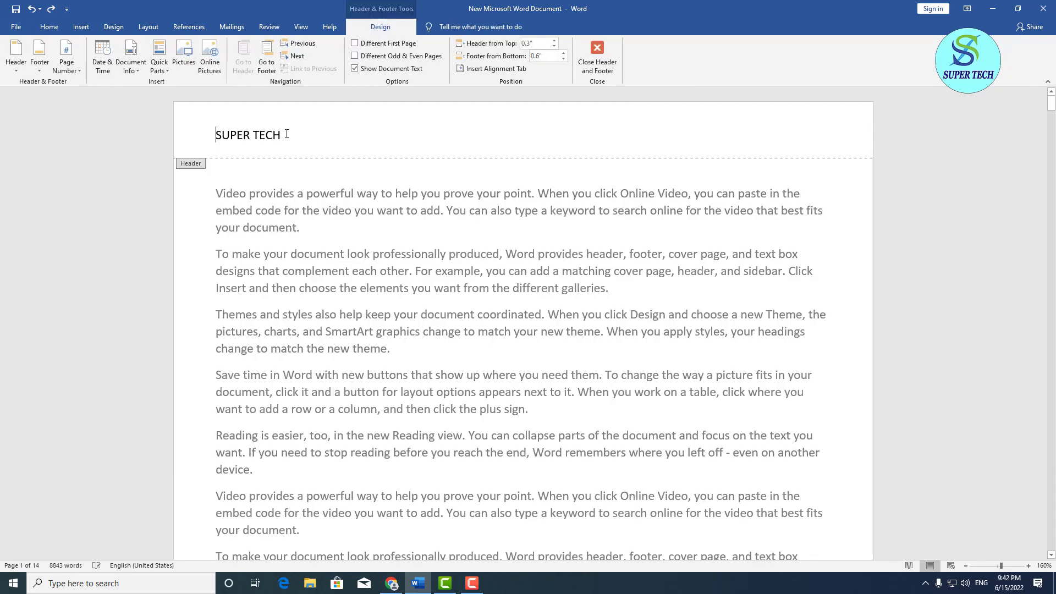
left_click(16, 55)
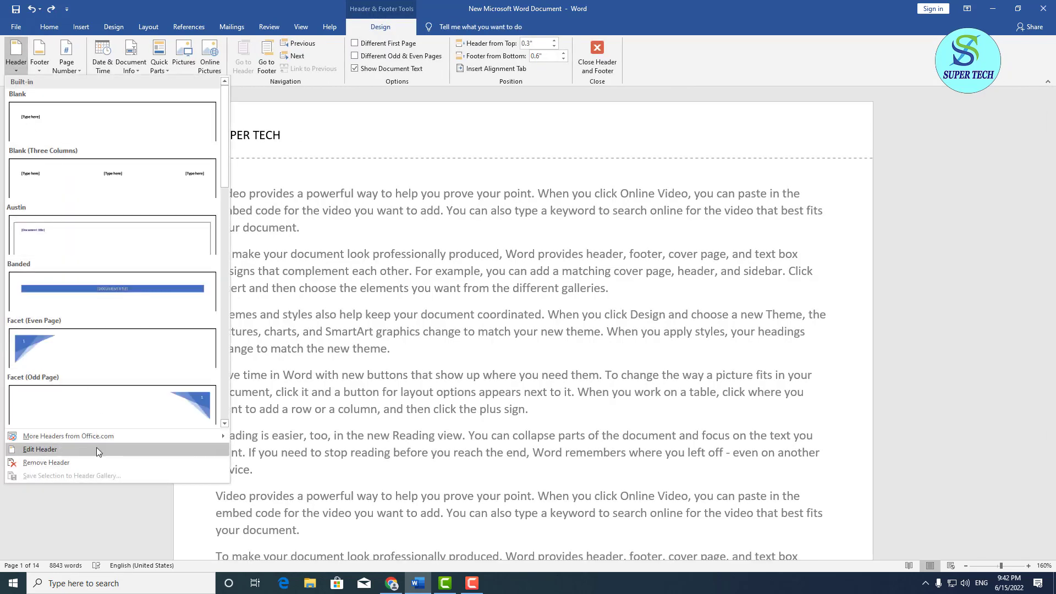
left_click(97, 462)
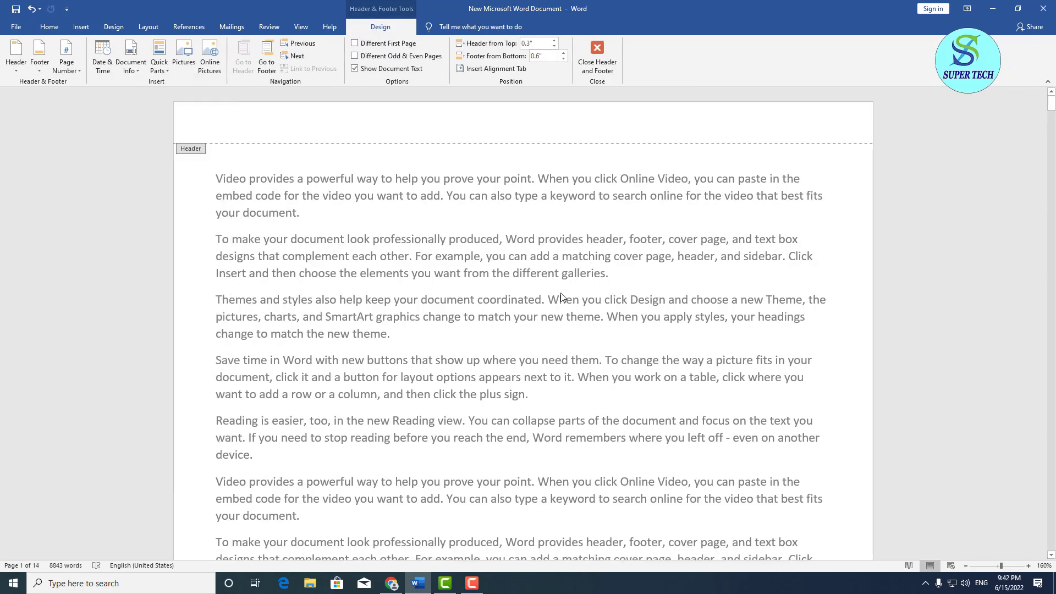
left_click(597, 55)
scroll(484, 491, "down", 10)
scroll(484, 491, "down", 20)
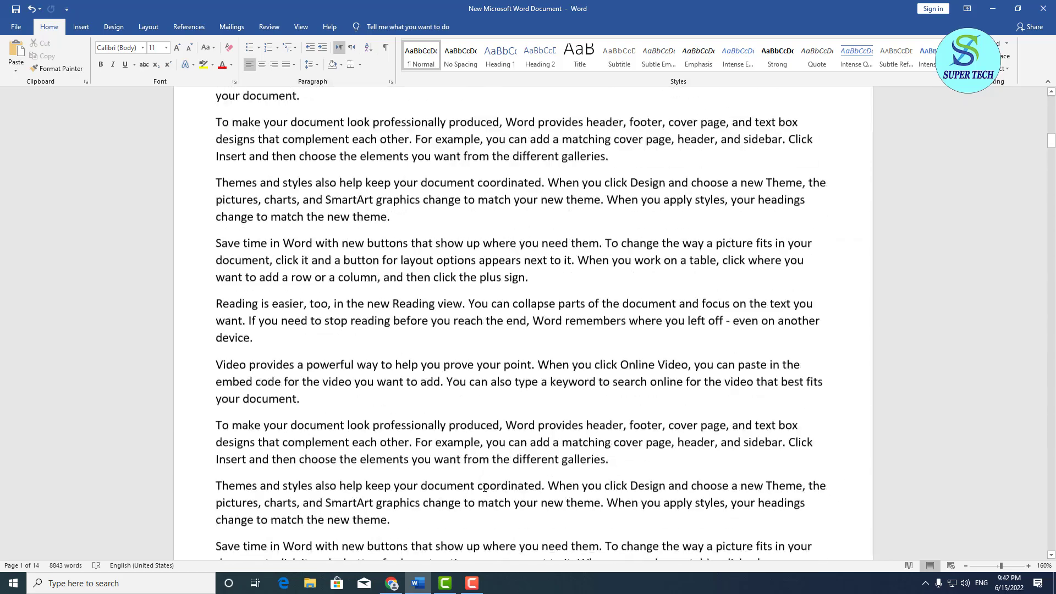
Step: Insert a Next Page section break after the first "Reading is easier" paragraph on page 4 and check the resulting page split
scroll(484, 488, "down", 5)
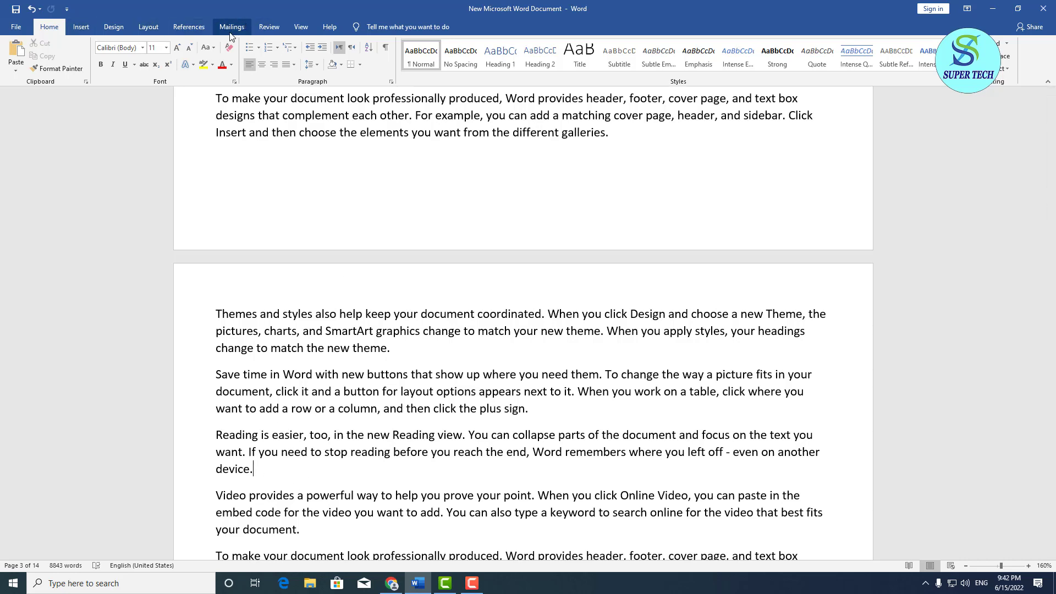
left_click(81, 27)
left_click(144, 27)
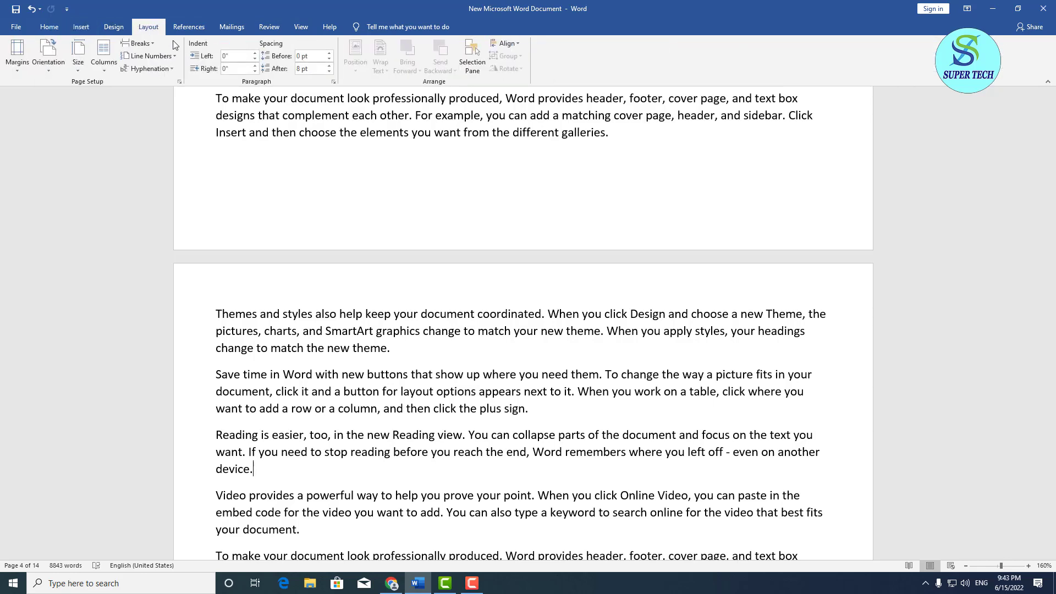
left_click(150, 43)
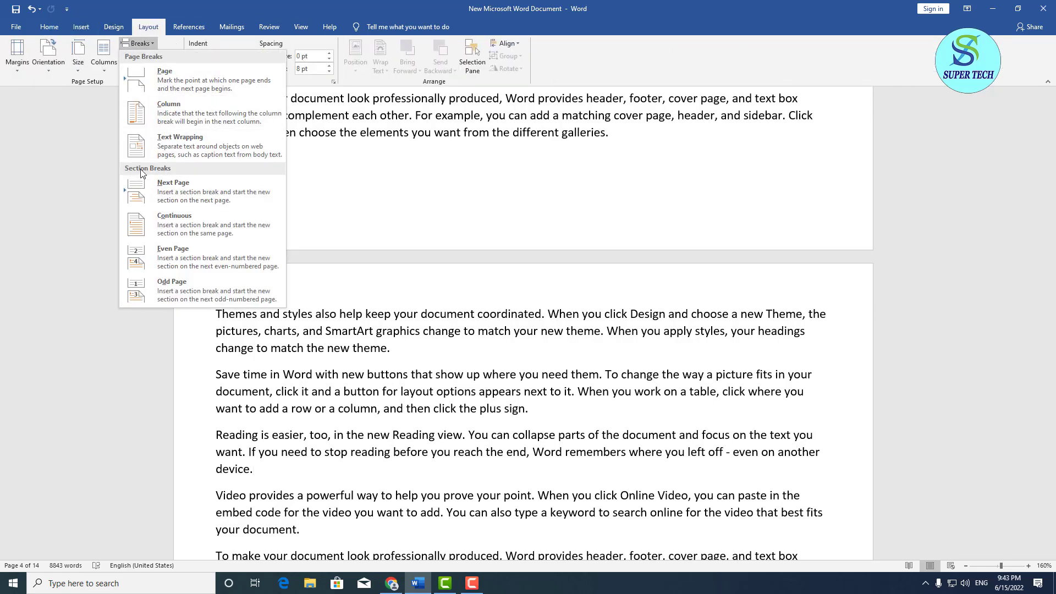
left_click(187, 194)
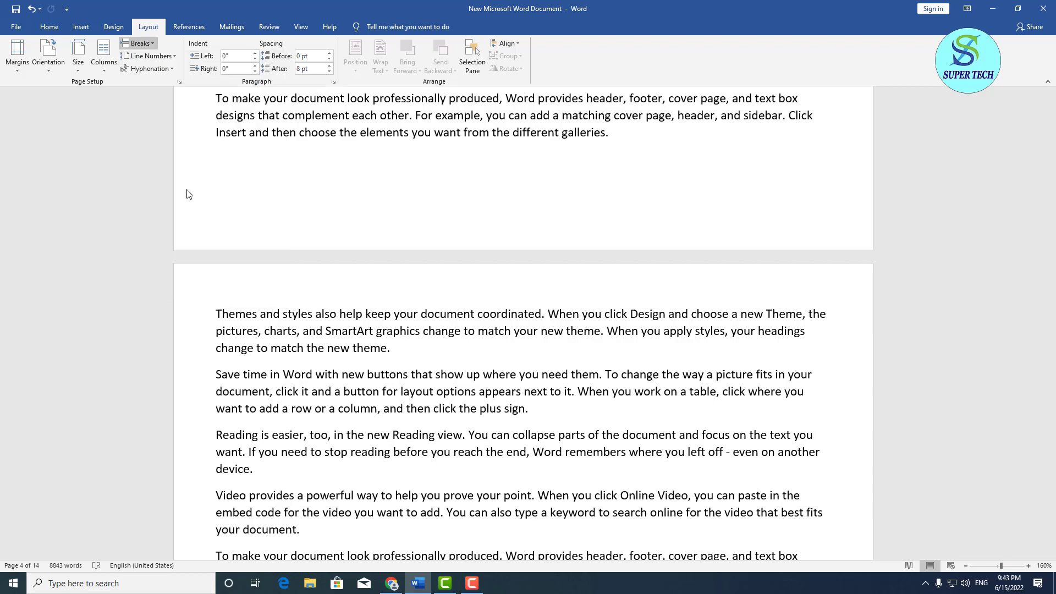
scroll(364, 315, "up", 4)
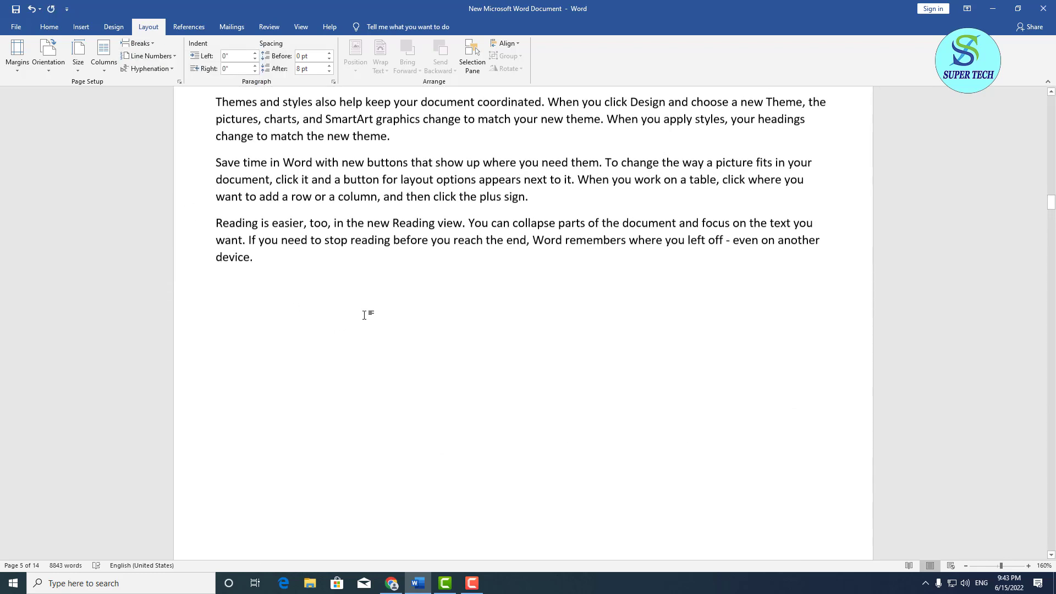
scroll(364, 315, "down", 4)
scroll(420, 375, "down", 4)
scroll(420, 375, "down", 4)
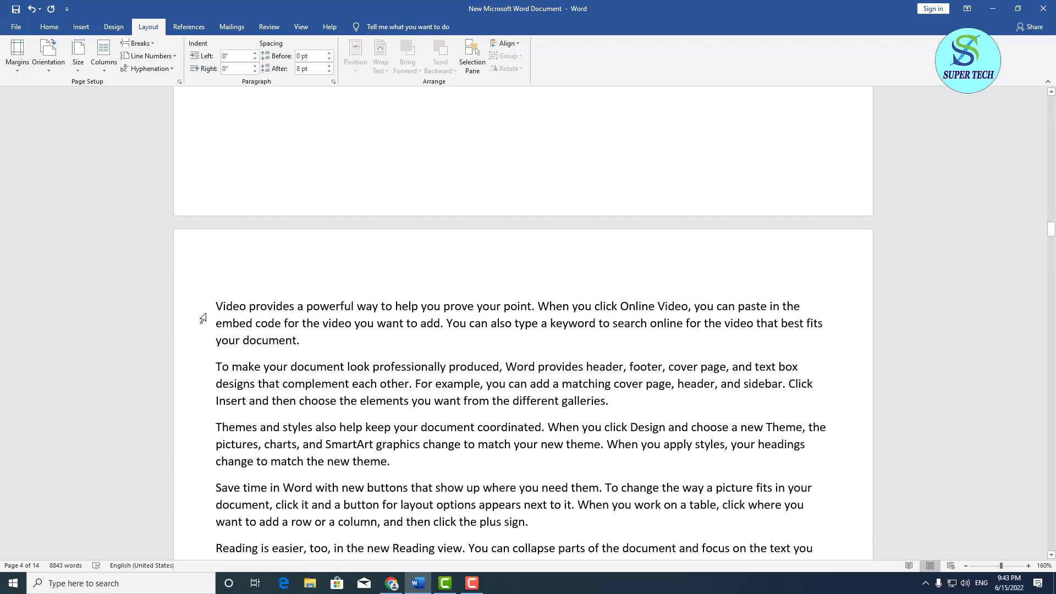
Step: Open header editing on page 5 and examine the section labels on the headers and footers of the preceding pages
left_click(62, 32)
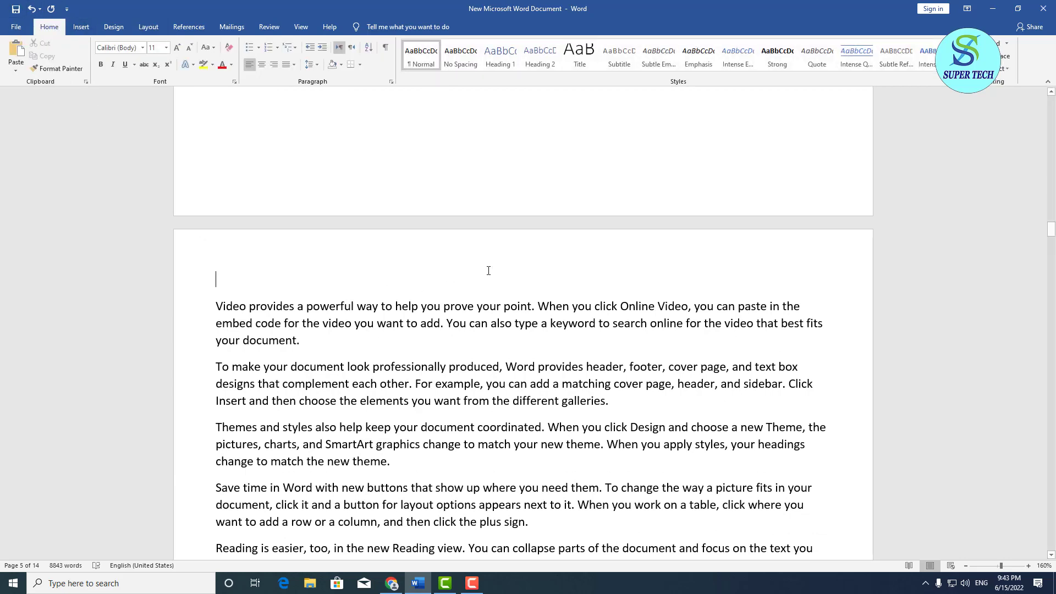
double_click(489, 271)
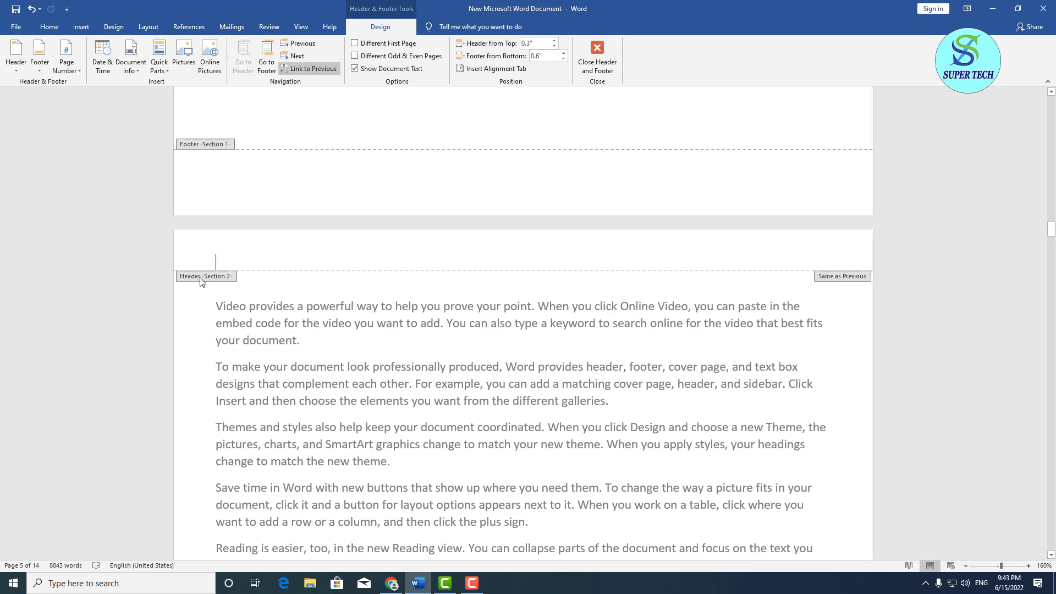
scroll(232, 279, "up", 1)
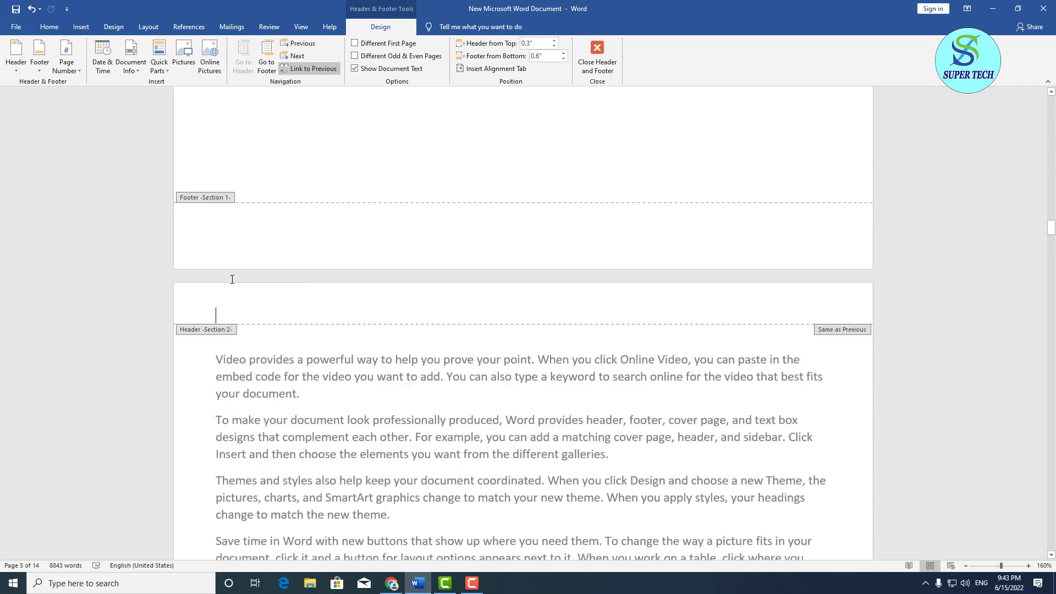
scroll(232, 279, "up", 2)
scroll(257, 337, "up", 10)
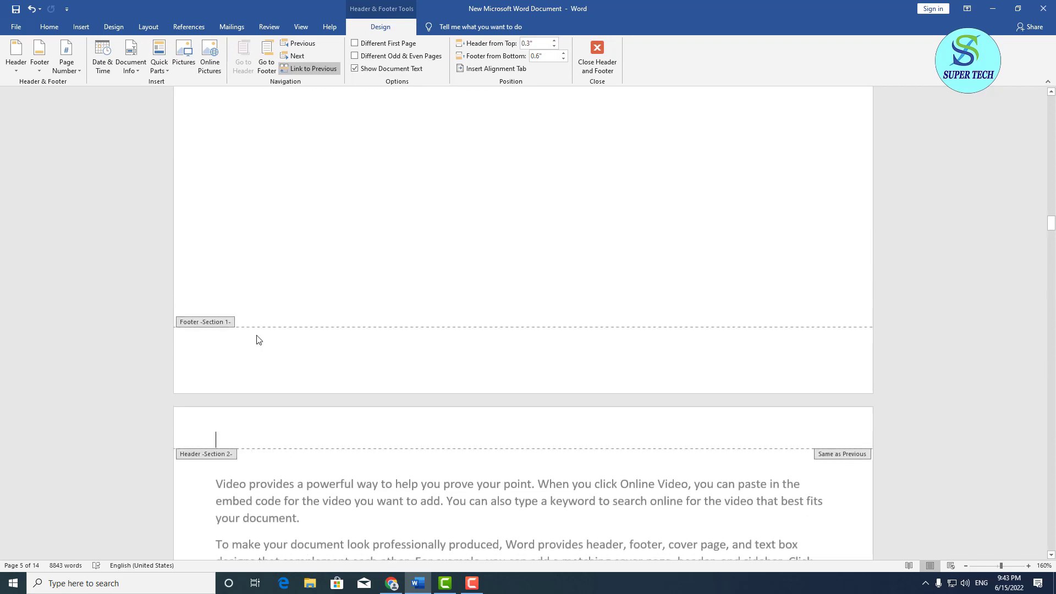
scroll(258, 337, "up", 20)
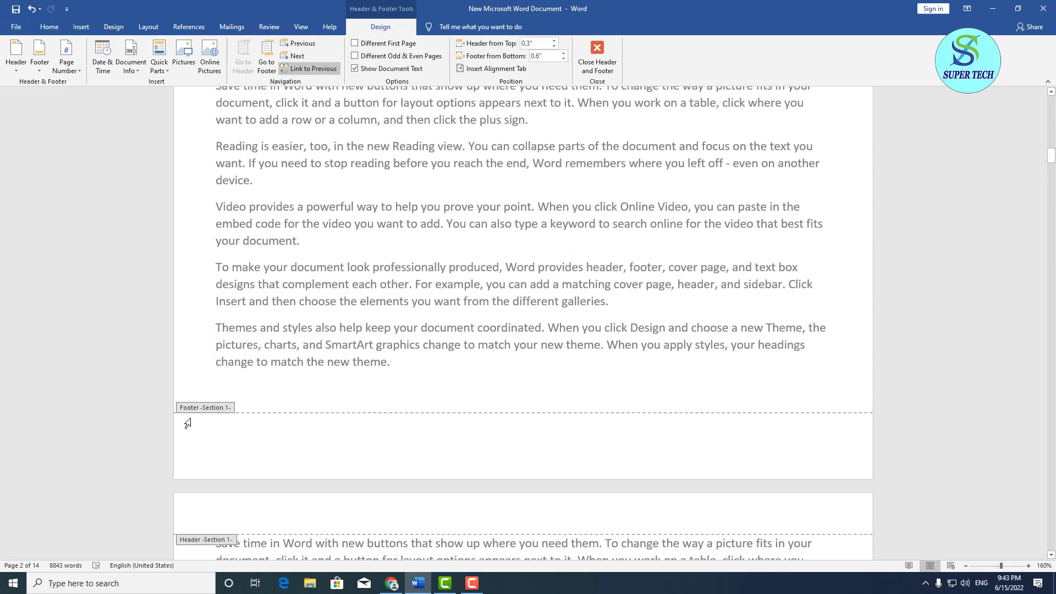
Step: Enter SECTION 1 in the first page's header and leave header editing
scroll(235, 412, "up", 1)
scroll(236, 413, "up", 20)
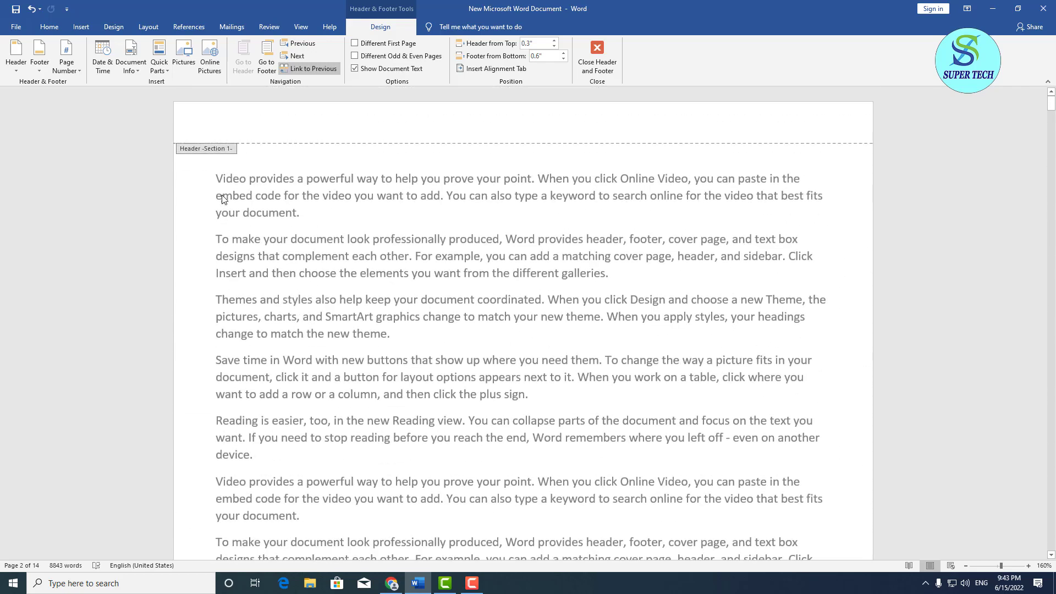
left_click(244, 136)
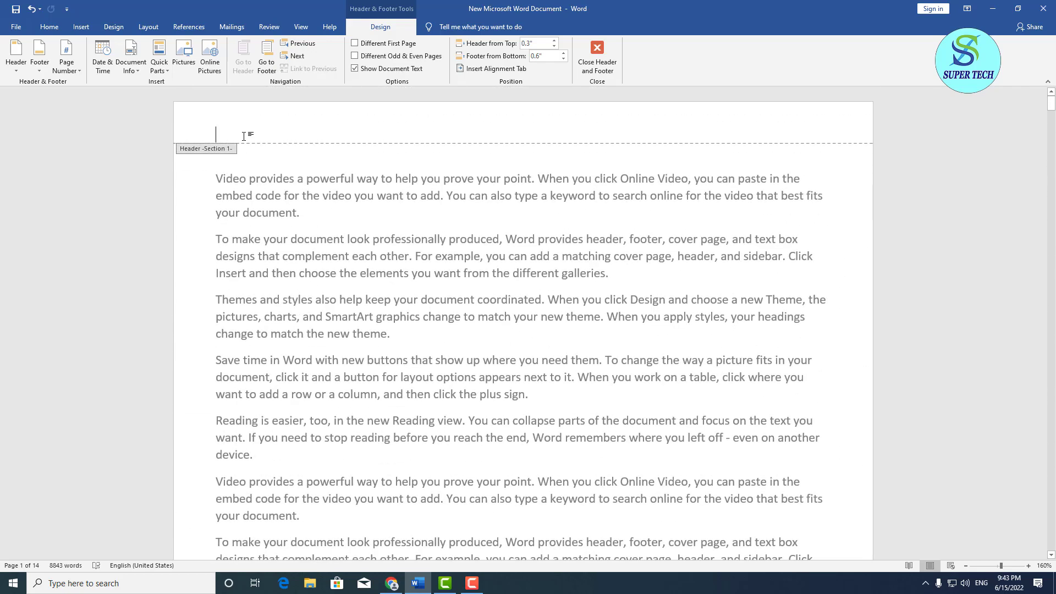
type("SECT")
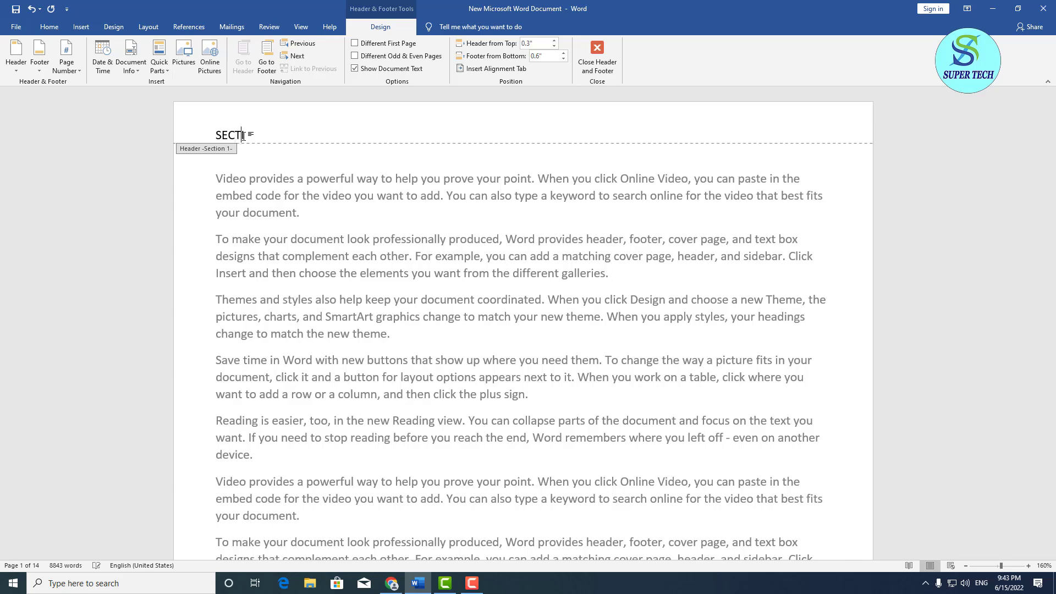
type("ION 1")
left_click(616, 58)
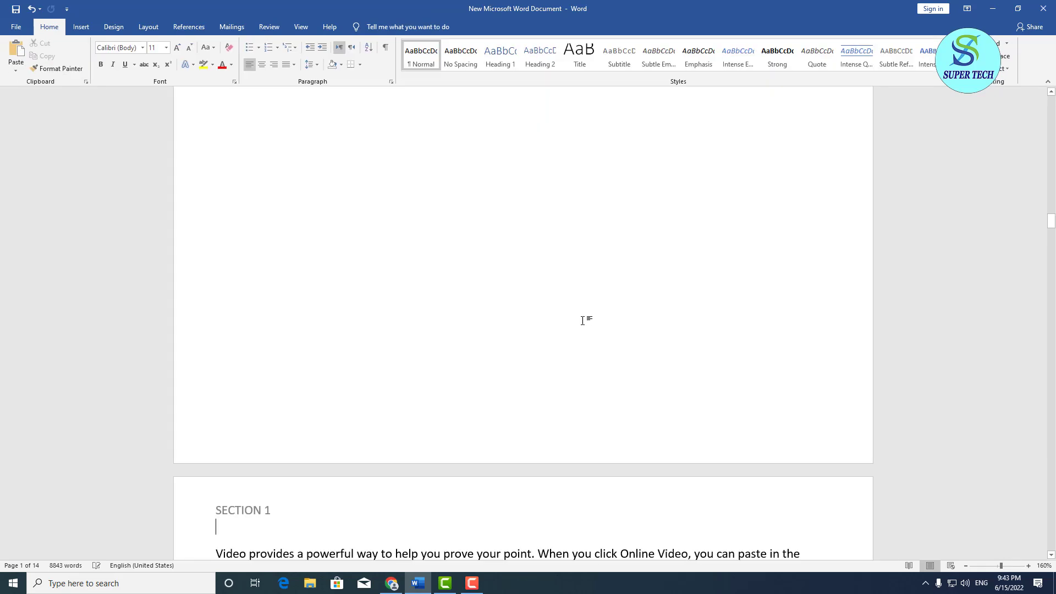
Step: Unlink the section 2 header on page 5 from the previous section, change its text to SECTION 2, and leave header editing
scroll(557, 418, "down", 5)
scroll(557, 416, "up", 16)
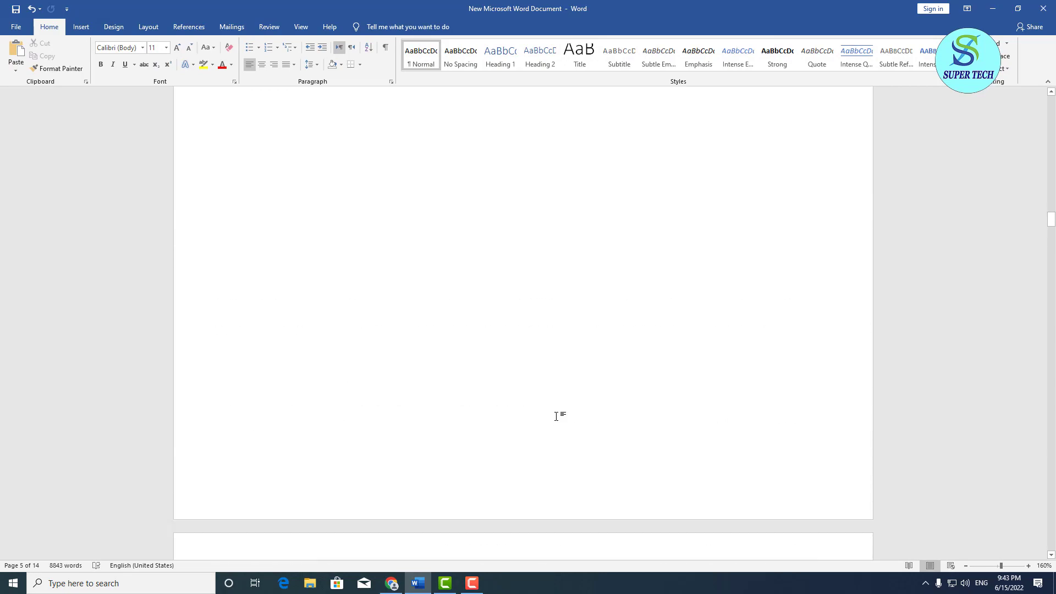
scroll(557, 416, "up", 3)
scroll(557, 417, "down", 10)
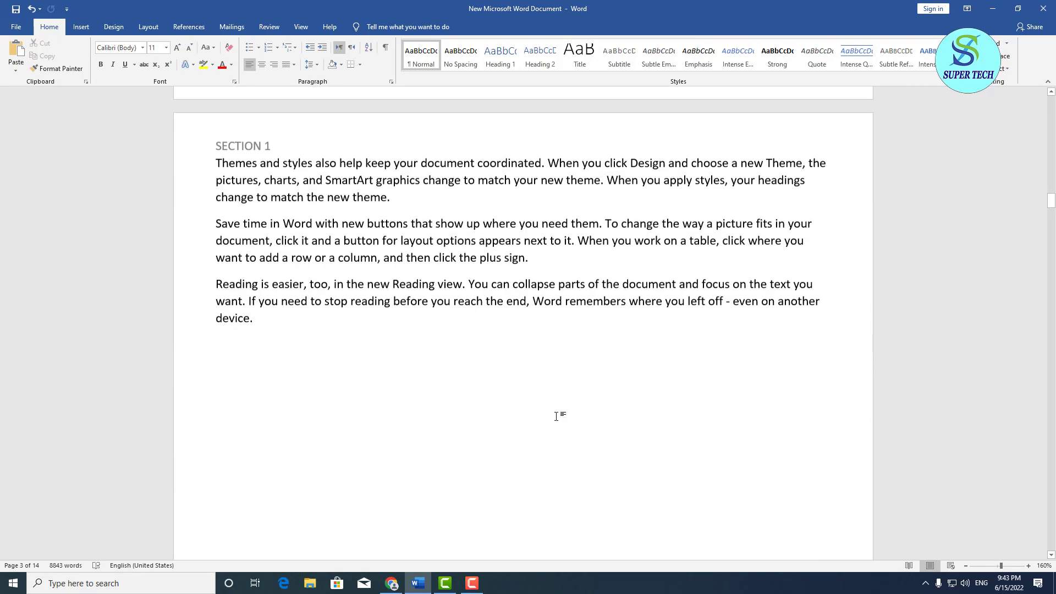
scroll(557, 421, "down", 3)
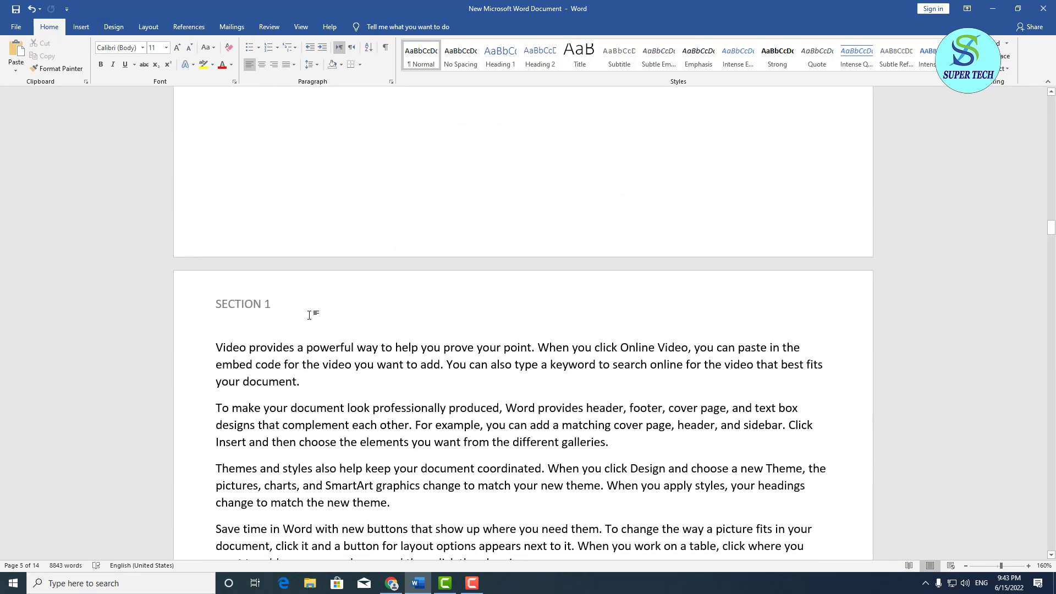
double_click(296, 309)
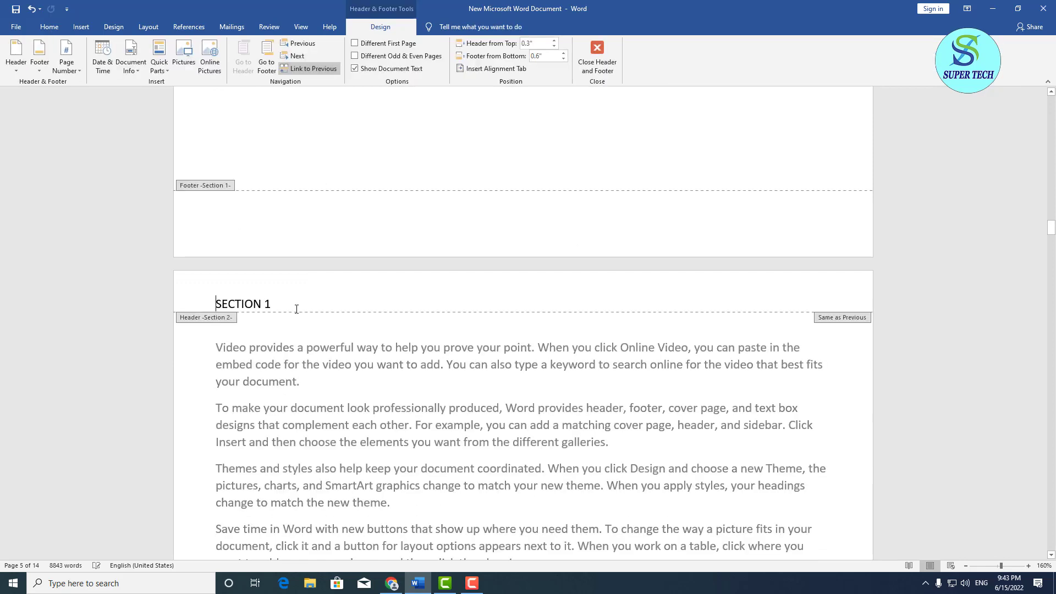
left_click(323, 69)
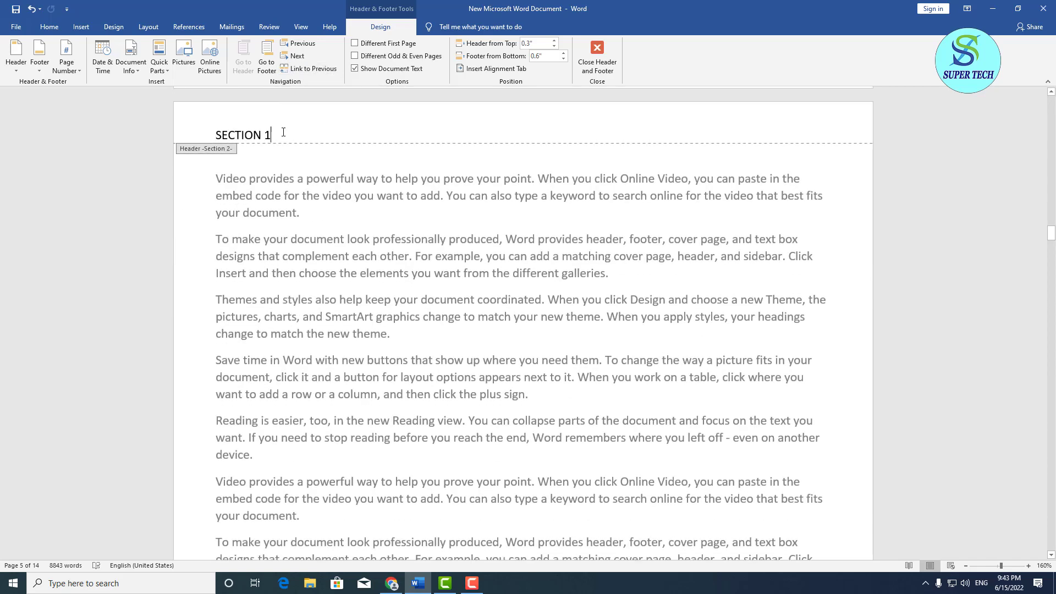
key("BackSpace")
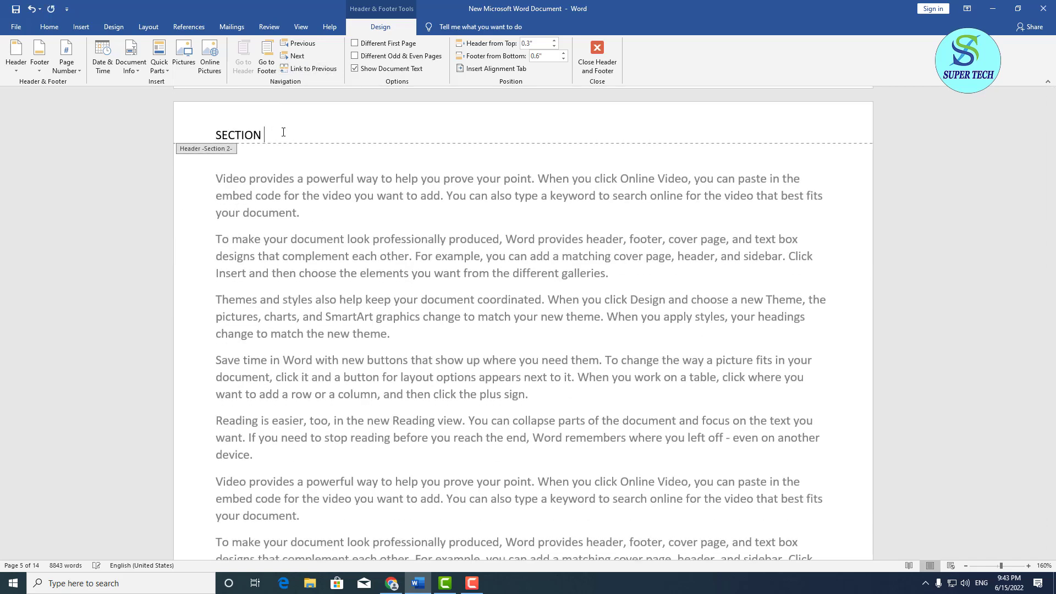
type("2")
left_click(600, 55)
Step: Check the header text on the pages of both sections, from page 1 through page 7
scroll(502, 195, "up", 15)
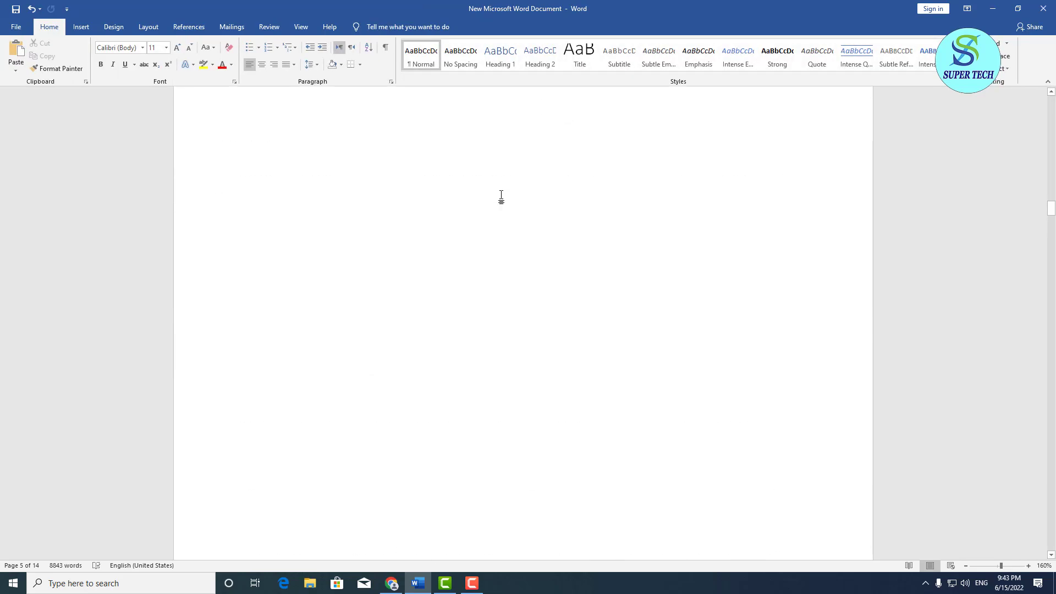
scroll(502, 195, "up", 15)
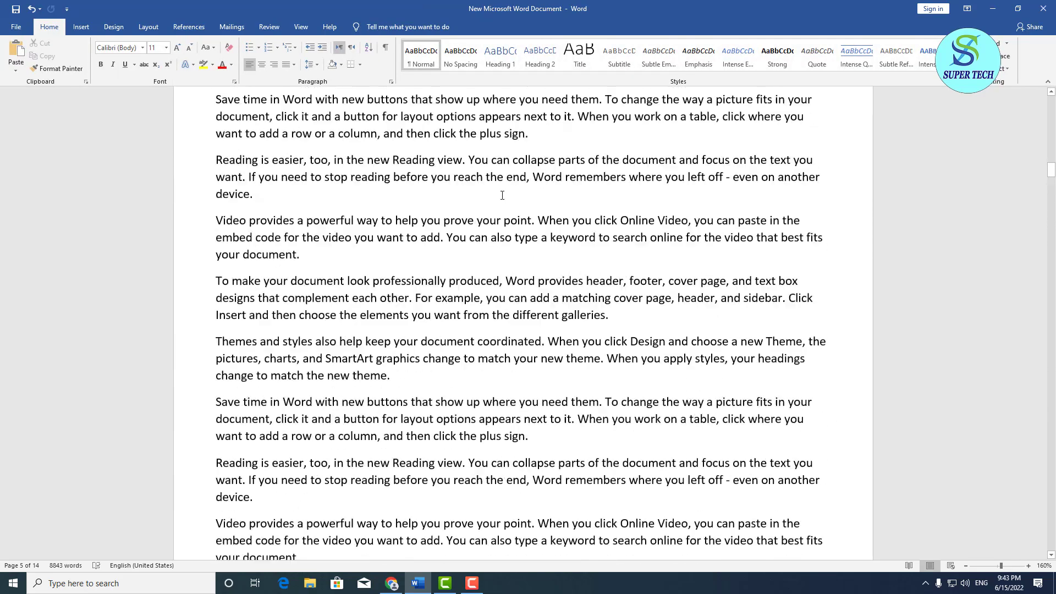
scroll(502, 195, "up", 3)
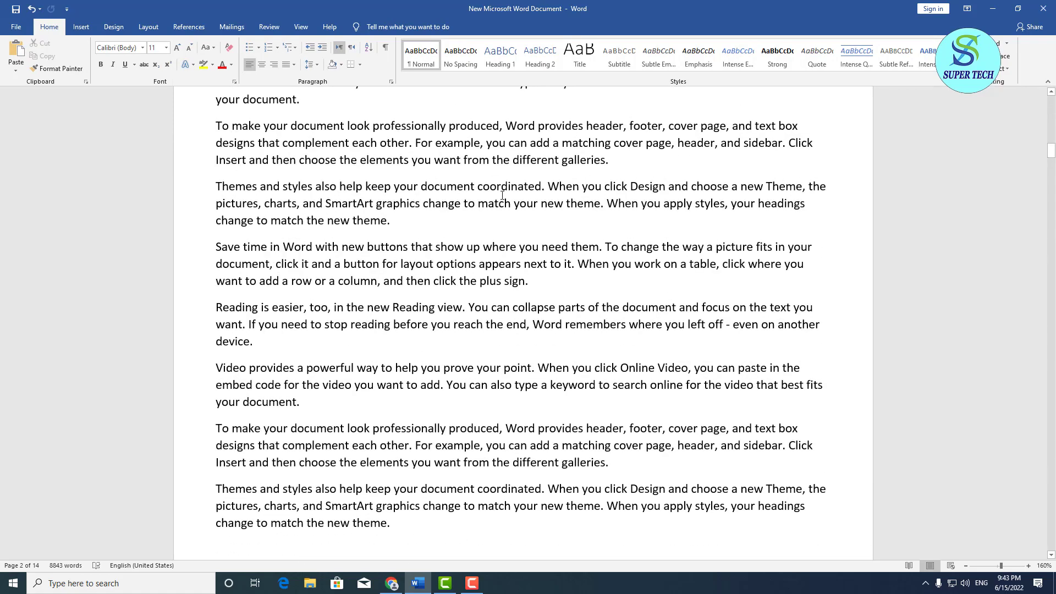
scroll(502, 195, "up", 10)
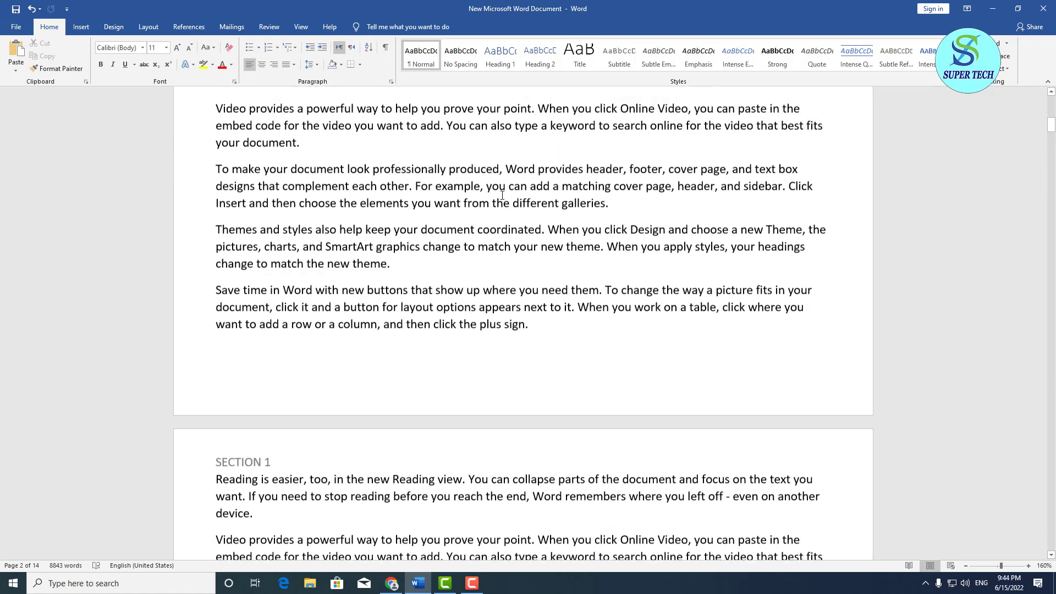
scroll(502, 196, "up", 15)
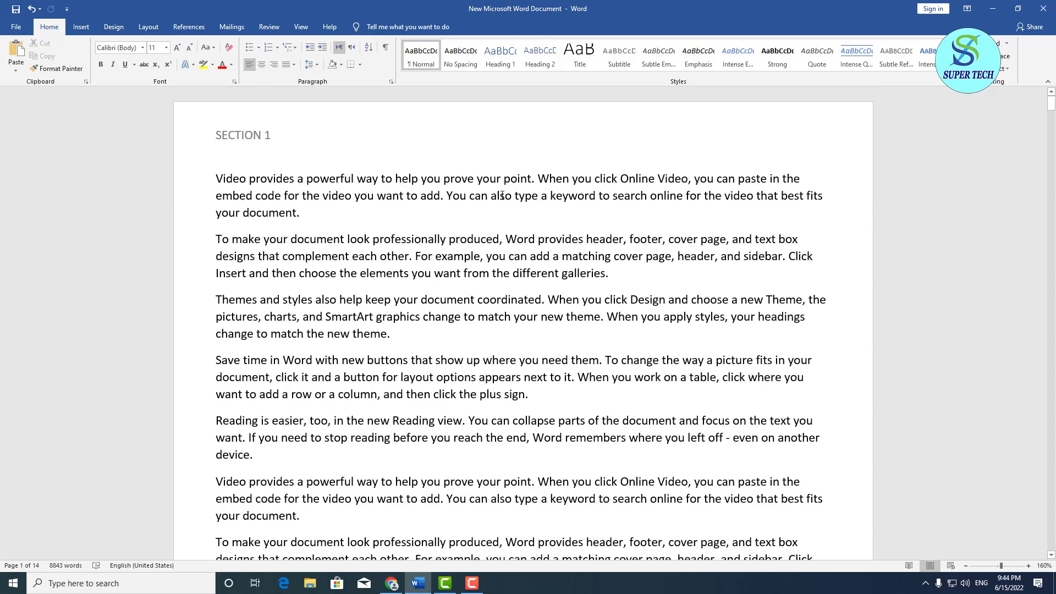
scroll(502, 195, "down", 10)
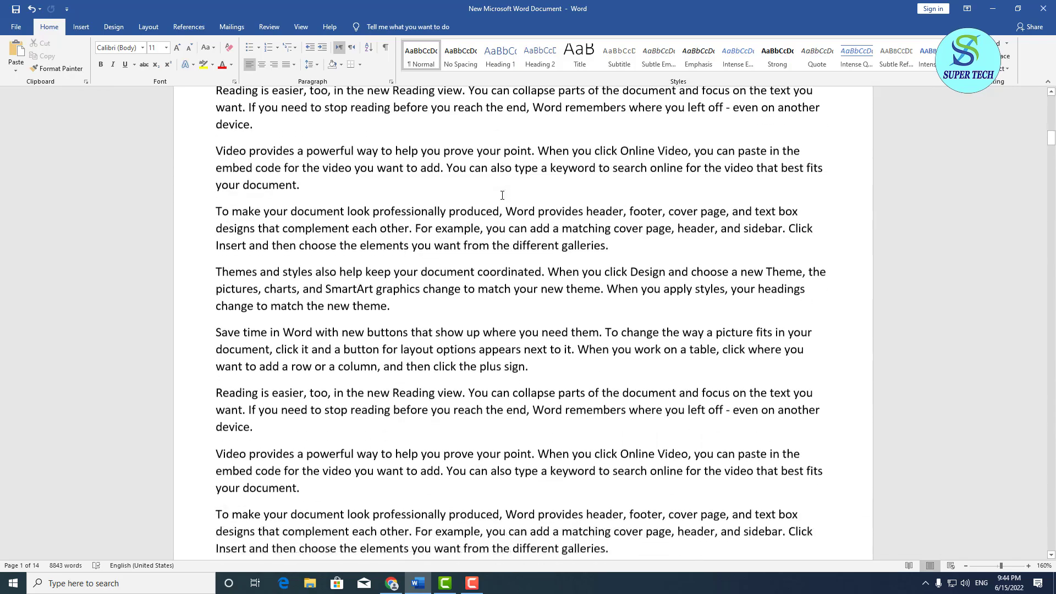
scroll(502, 196, "down", 10)
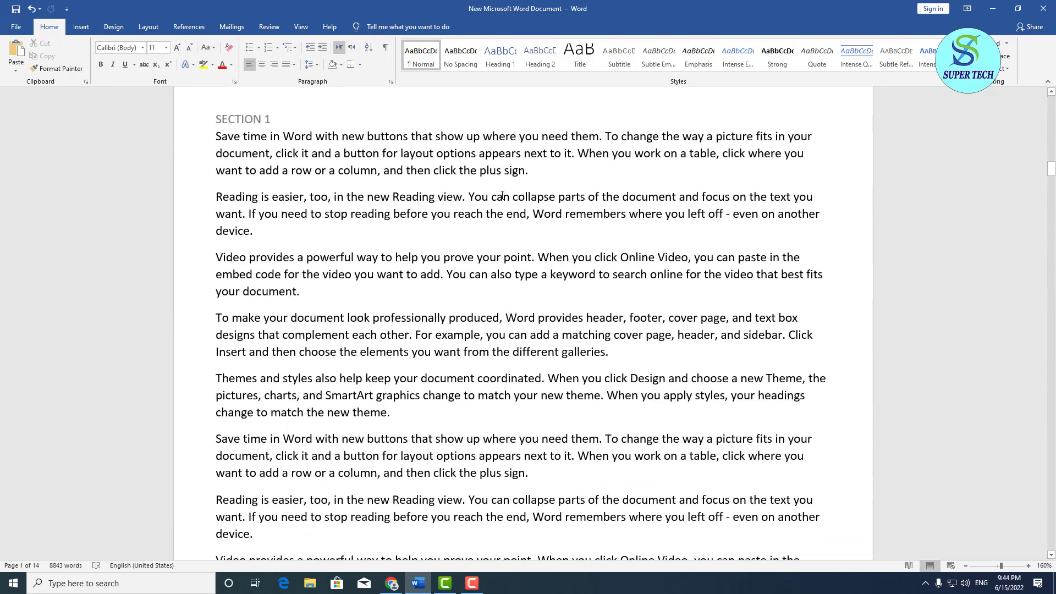
scroll(502, 196, "down", 10)
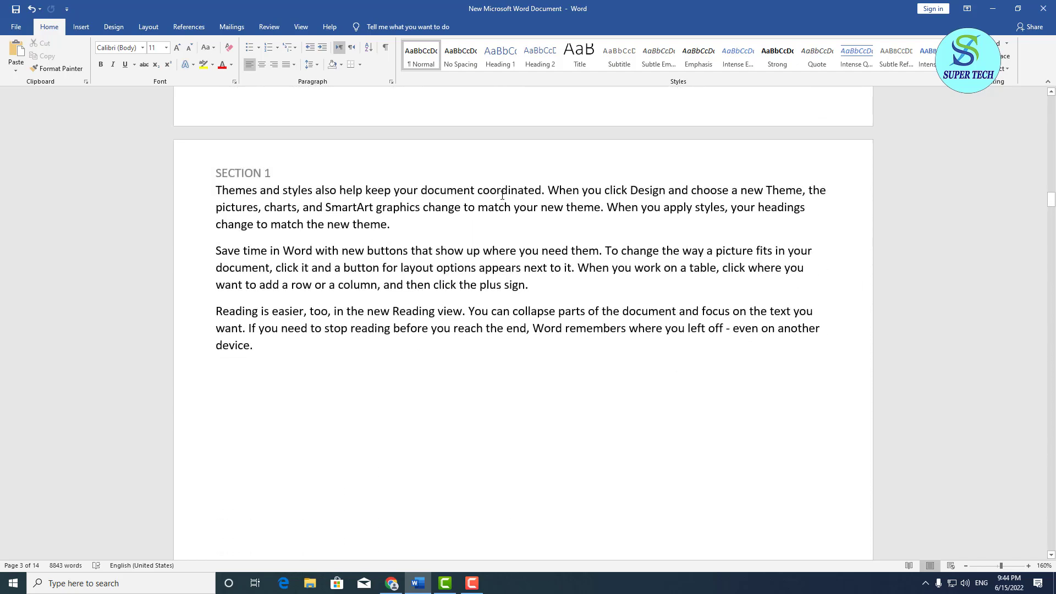
scroll(502, 195, "down", 10)
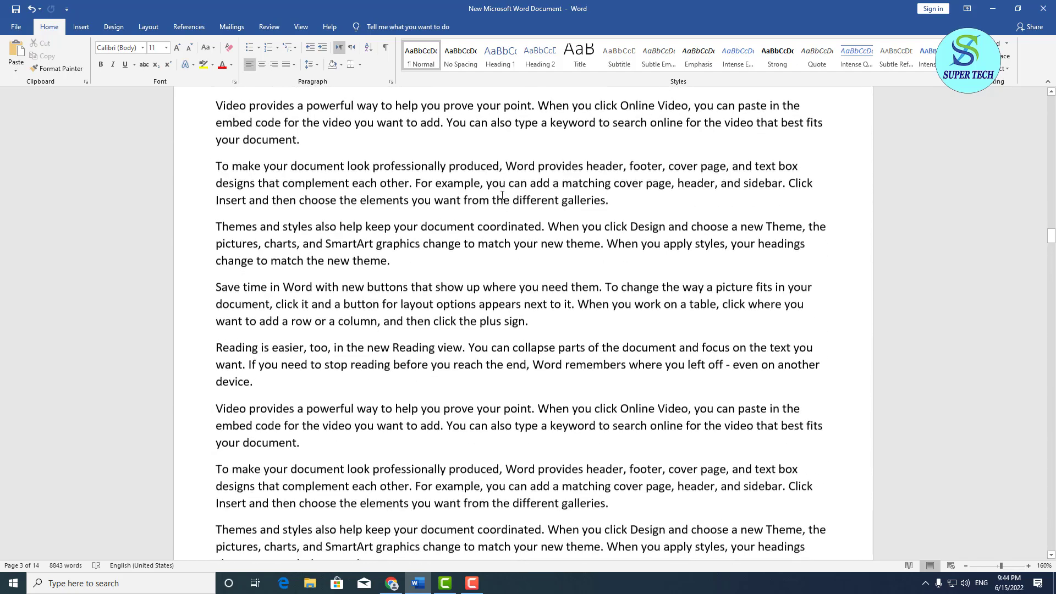
scroll(502, 195, "down", 10)
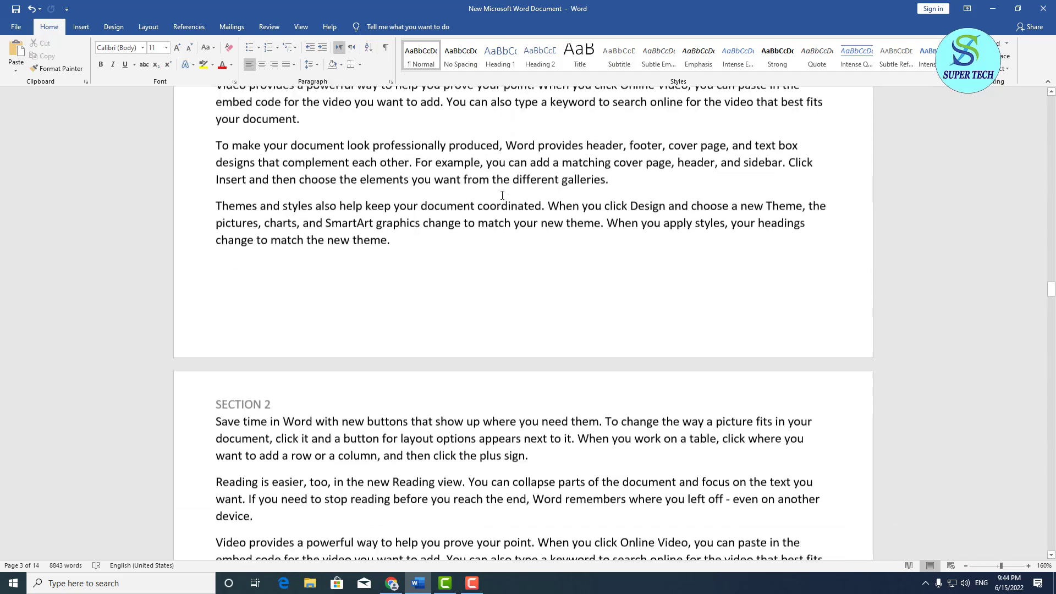
scroll(502, 195, "down", 5)
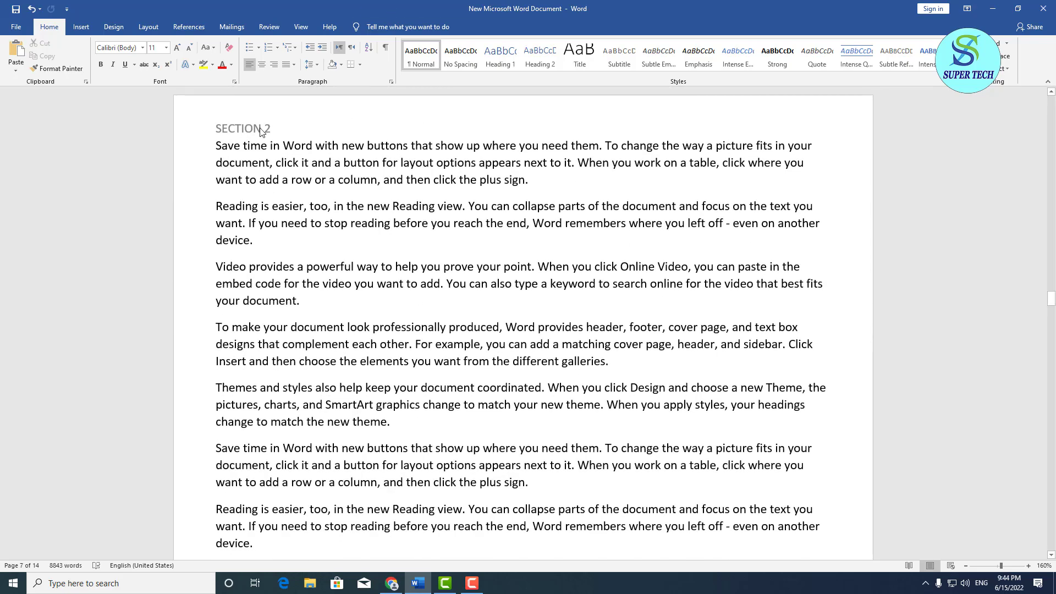
scroll(486, 241, "up", 5)
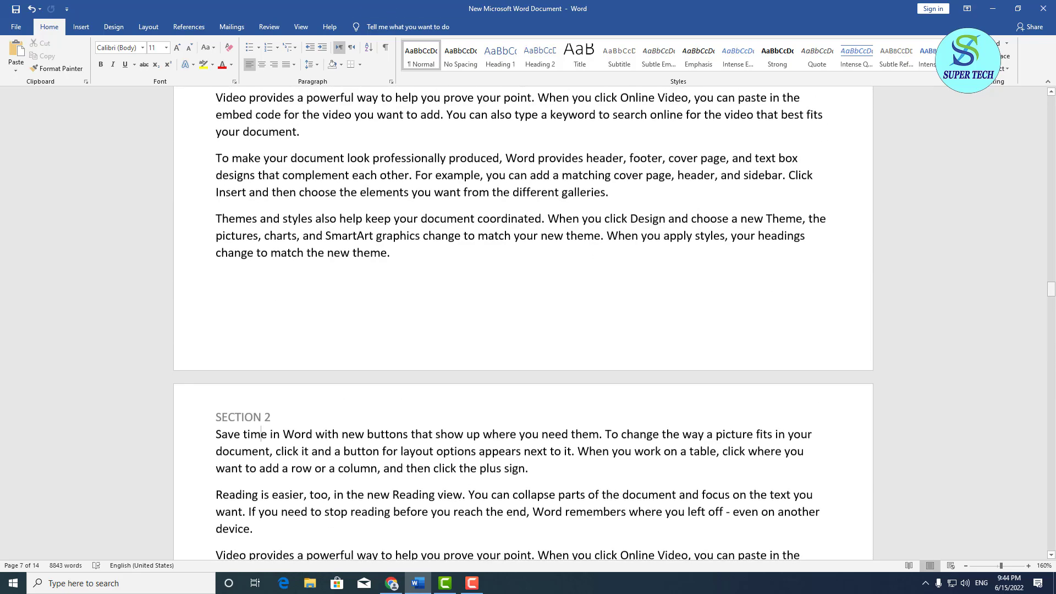
Step: Open the first page's header for editing and jump to the next section's header
left_click_drag(1054, 292, 1053, 141)
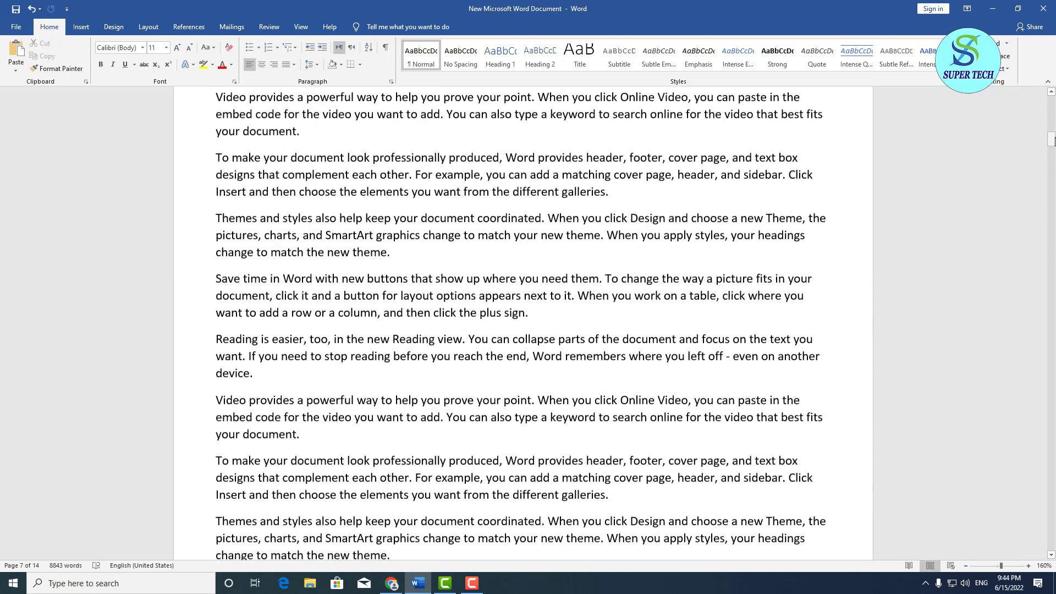
scroll(426, 209, "up", 20)
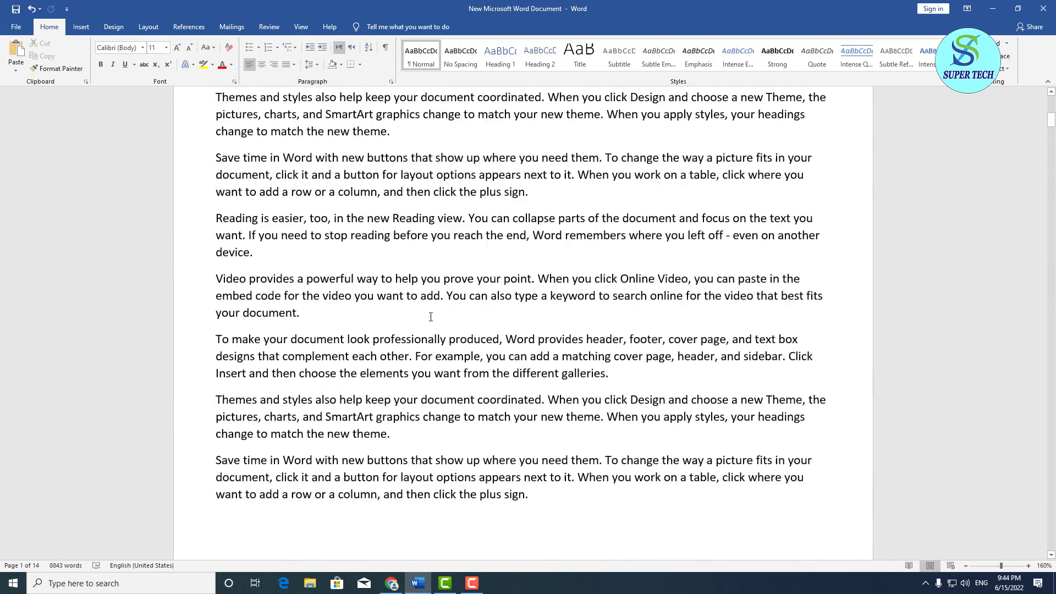
scroll(431, 316, "up", 2)
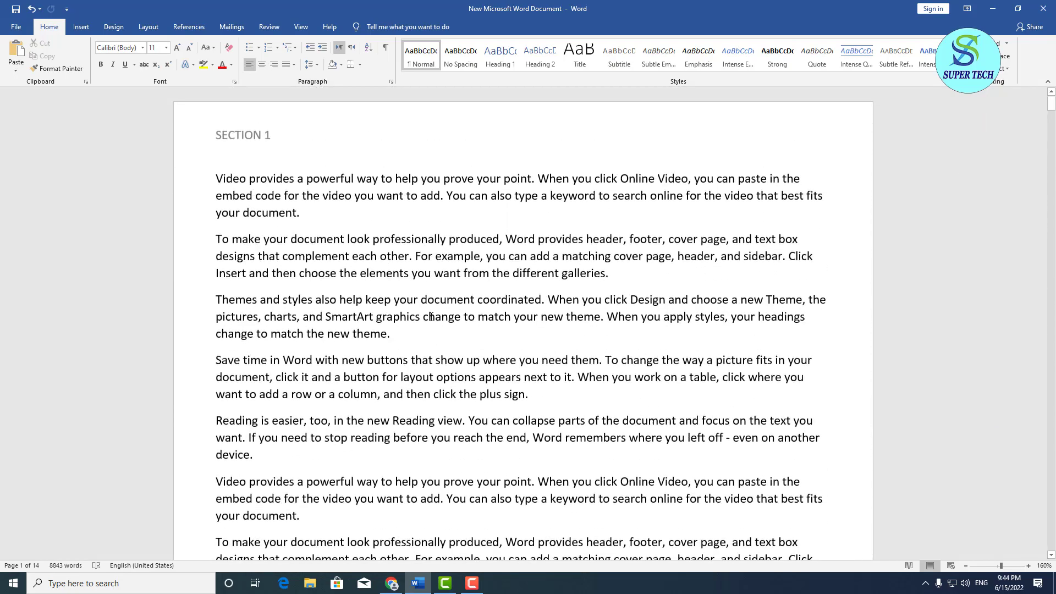
double_click(367, 146)
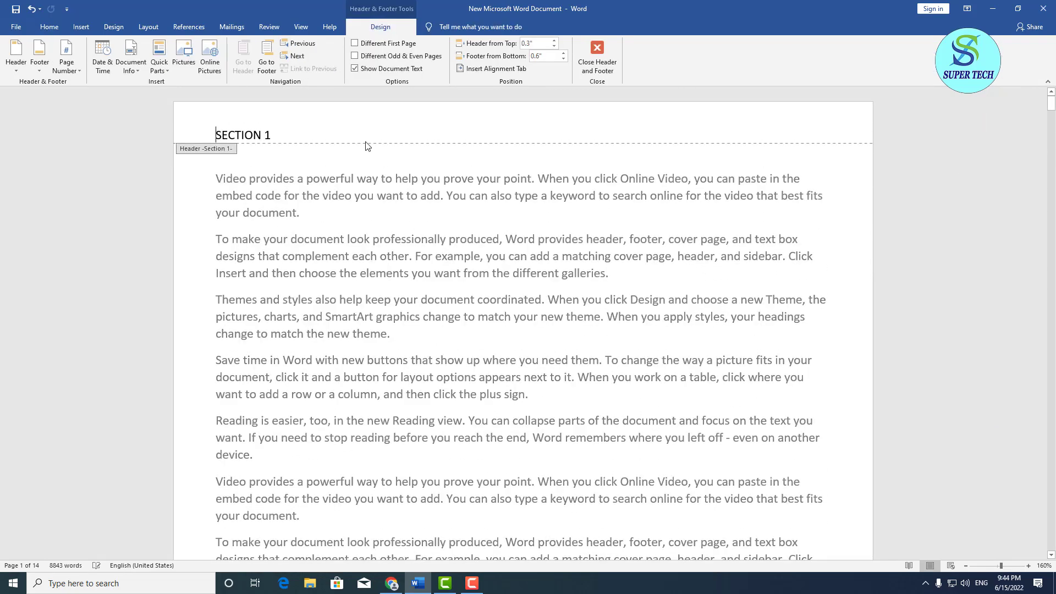
left_click(300, 55)
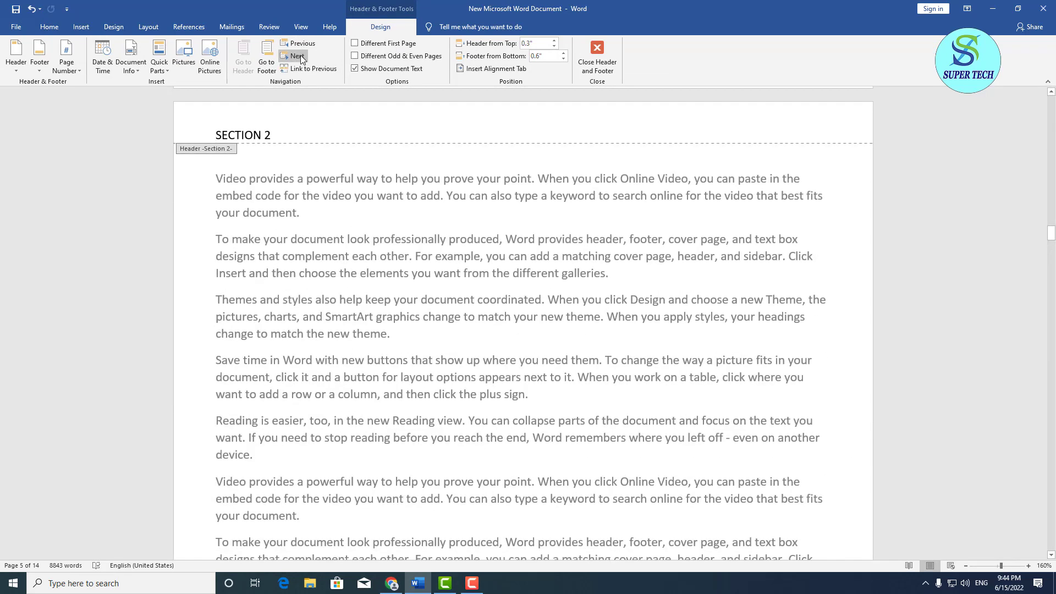